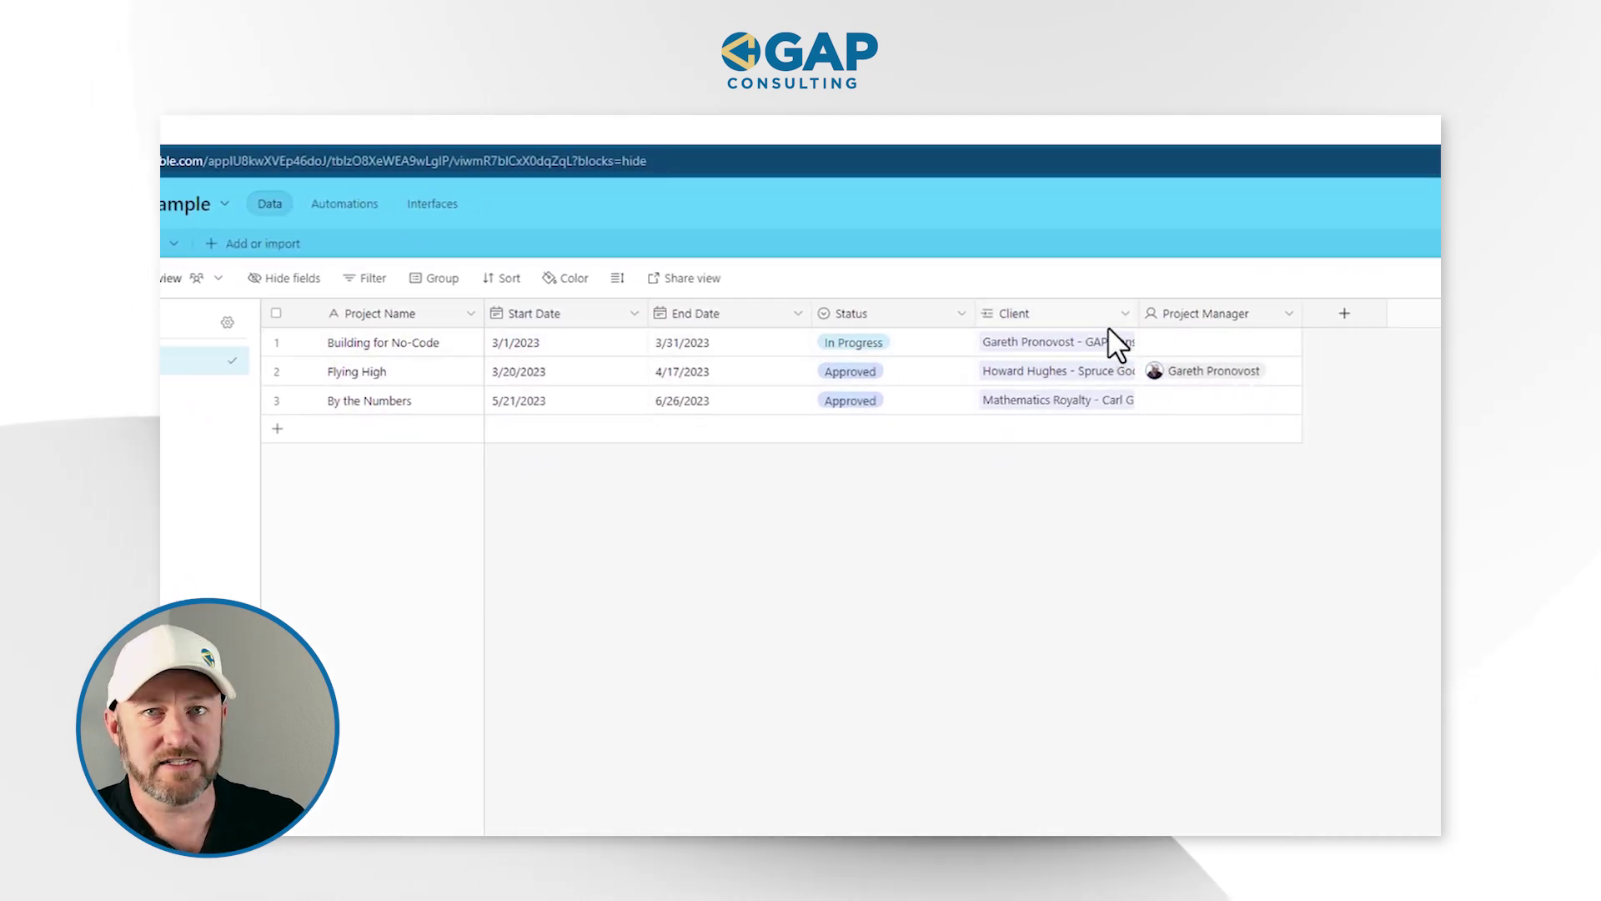
# Examine the Clients table and the configuration of the Status and Project Manager fields in the Projects table
pyautogui.click(395, 246)
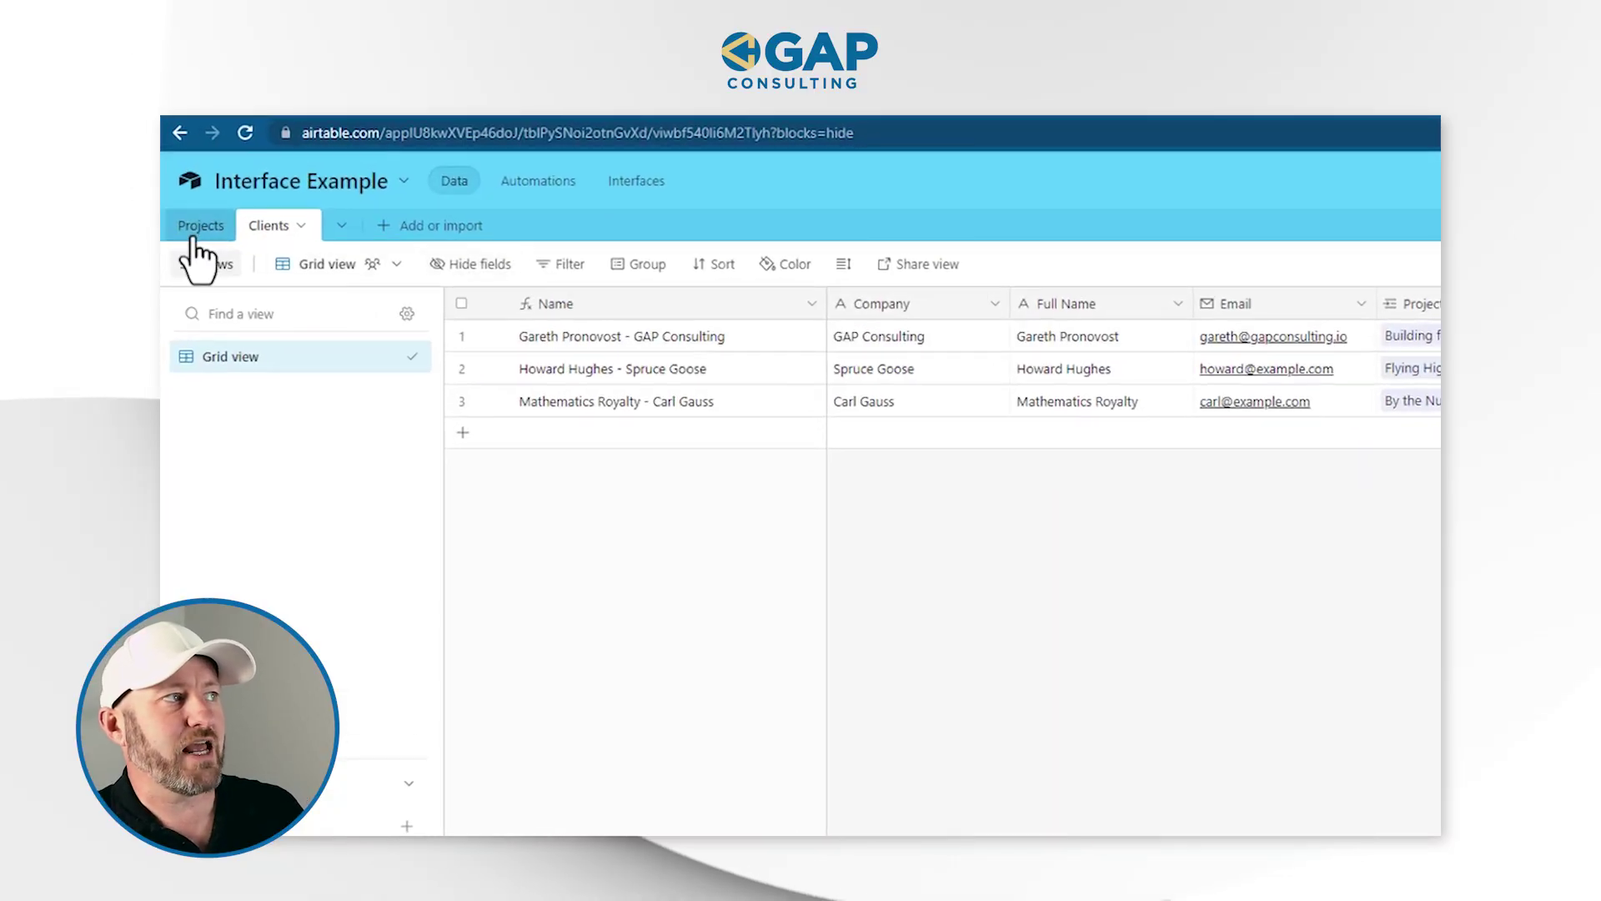
pyautogui.click(191, 237)
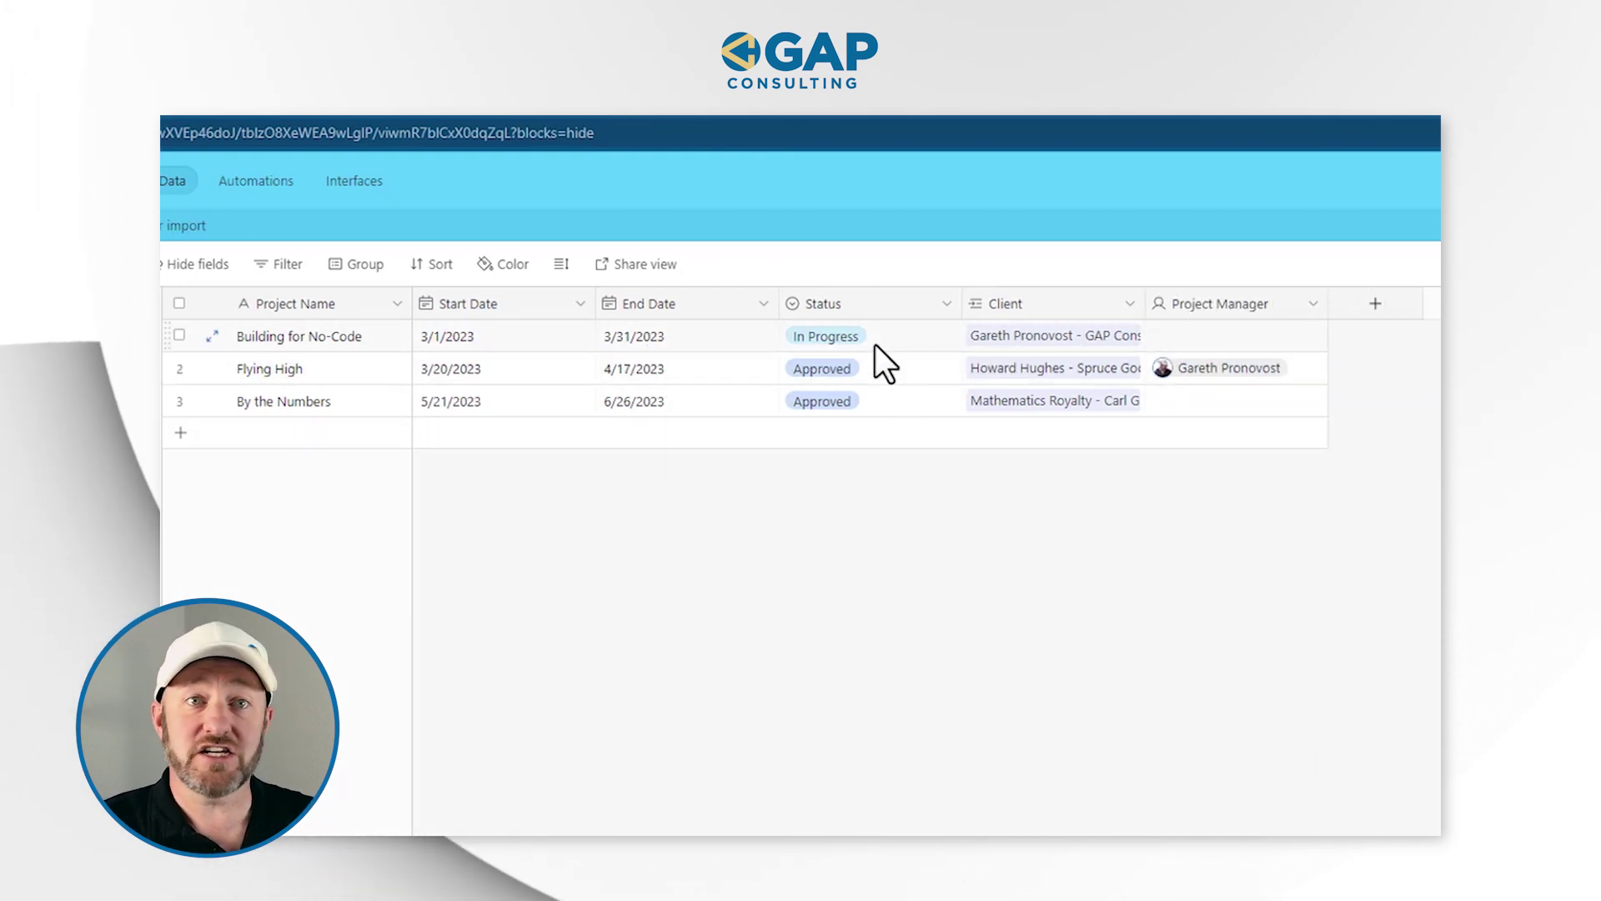
pyautogui.click(882, 314)
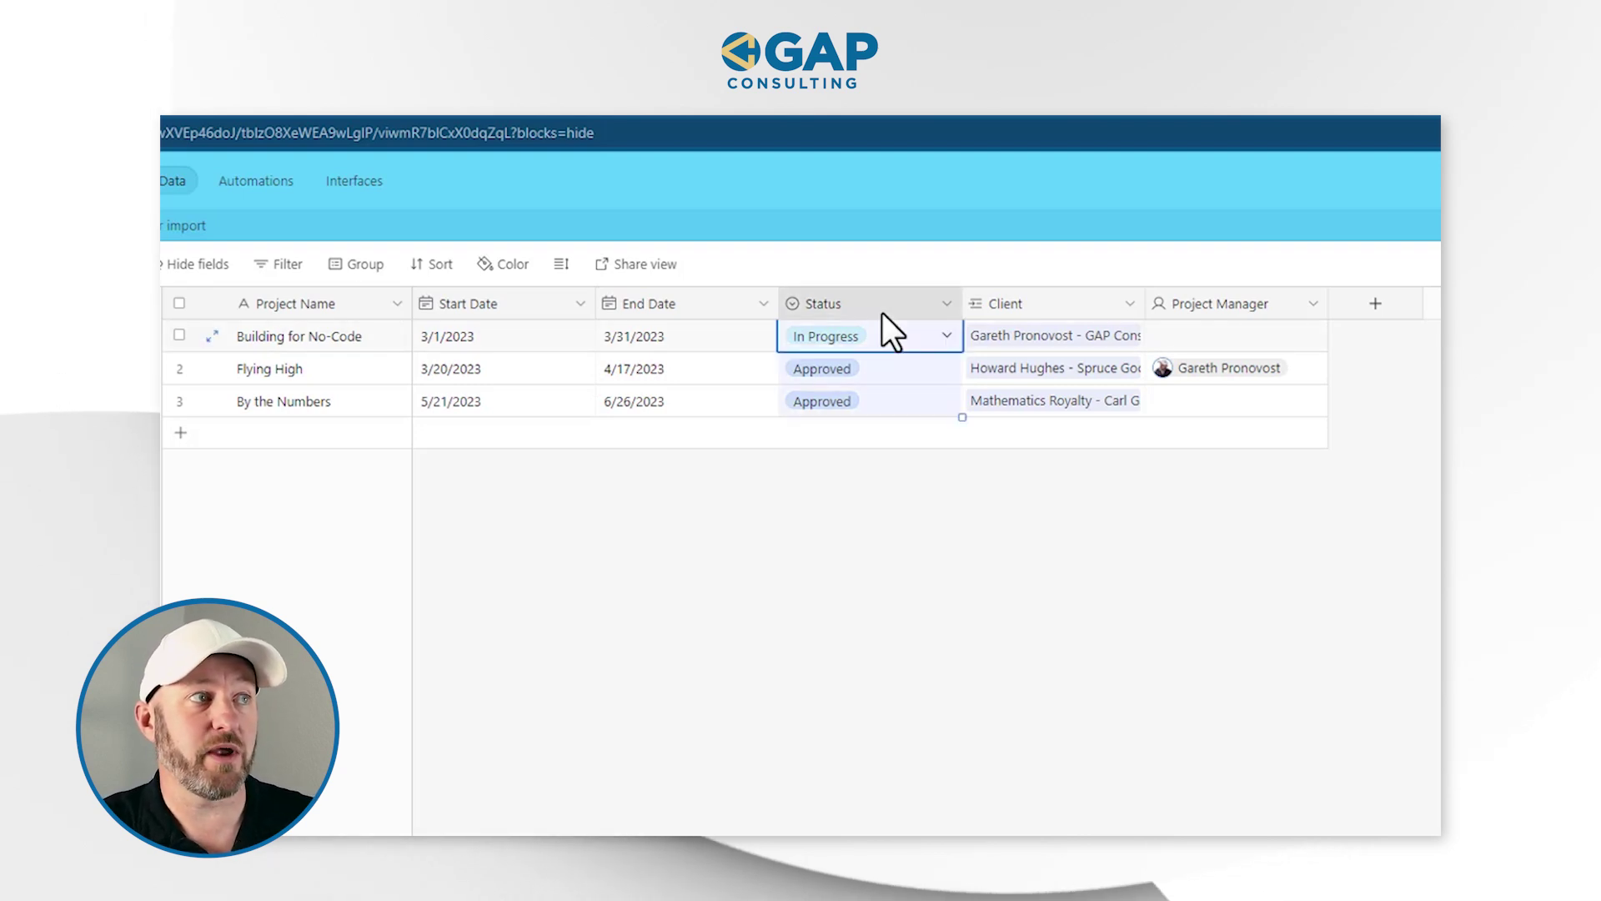
pyautogui.doubleClick(883, 313)
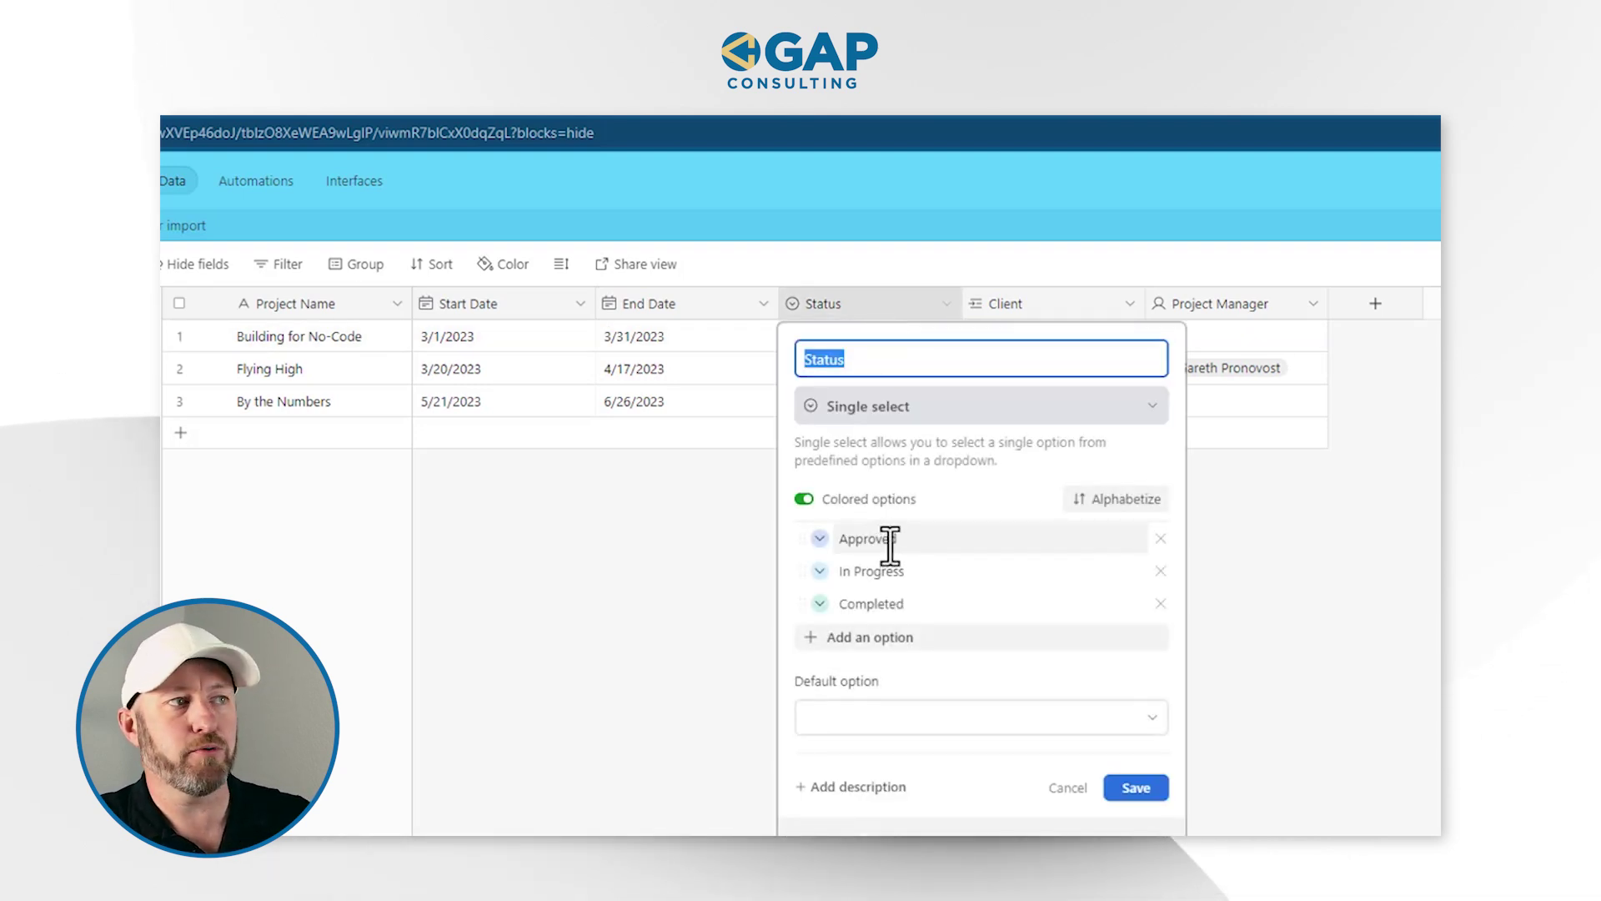
pyautogui.click(1220, 582)
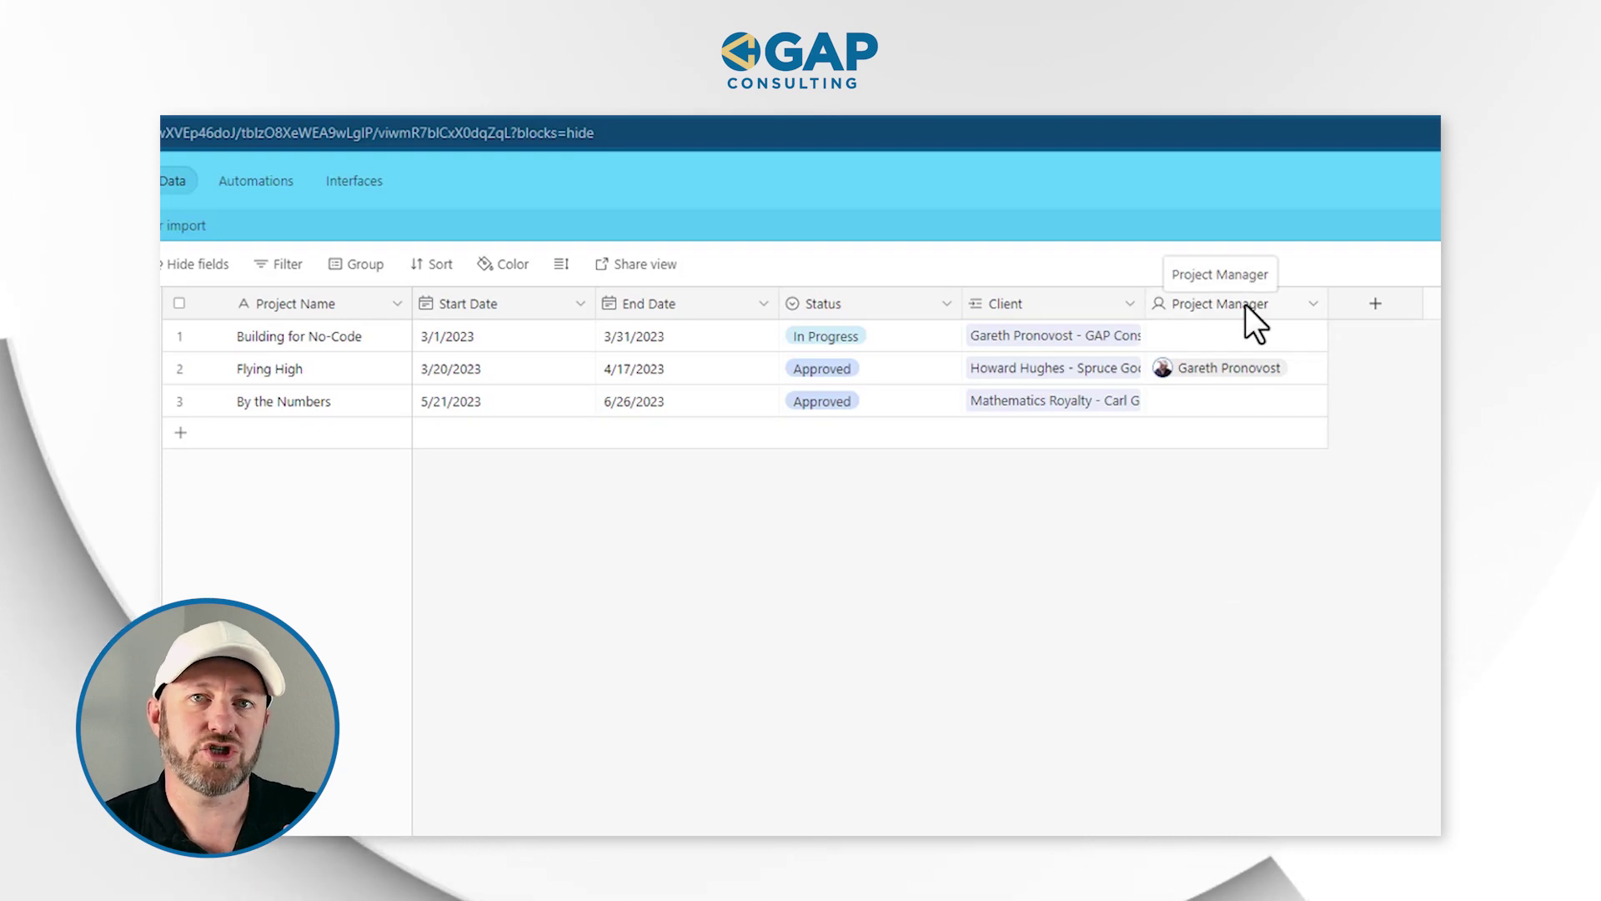
pyautogui.doubleClick(1199, 322)
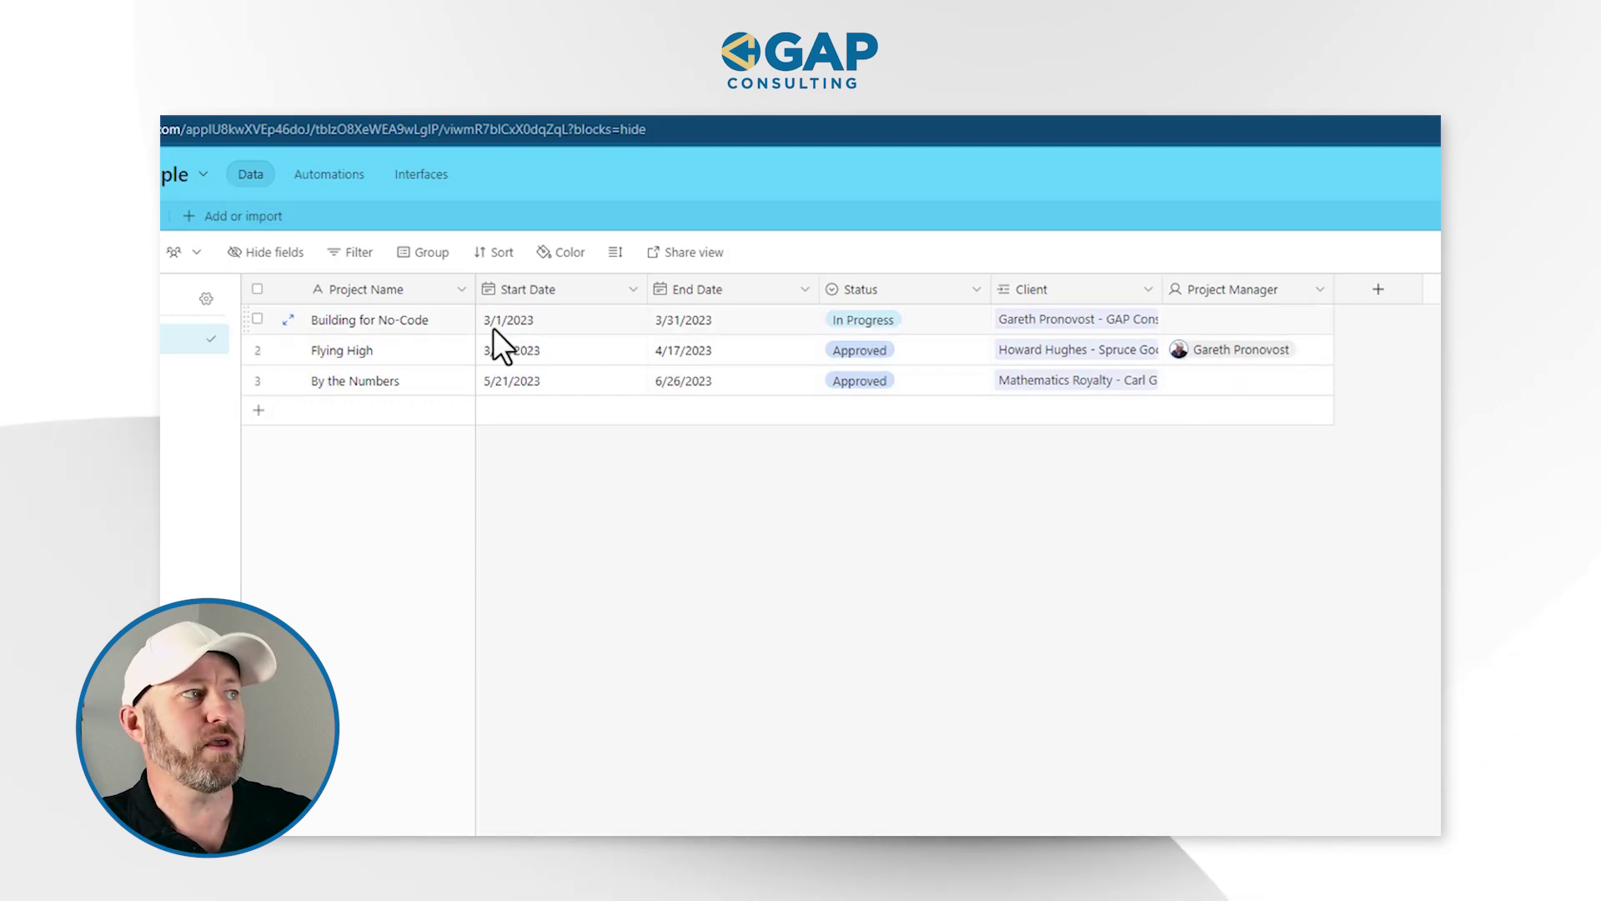
pyautogui.click(394, 351)
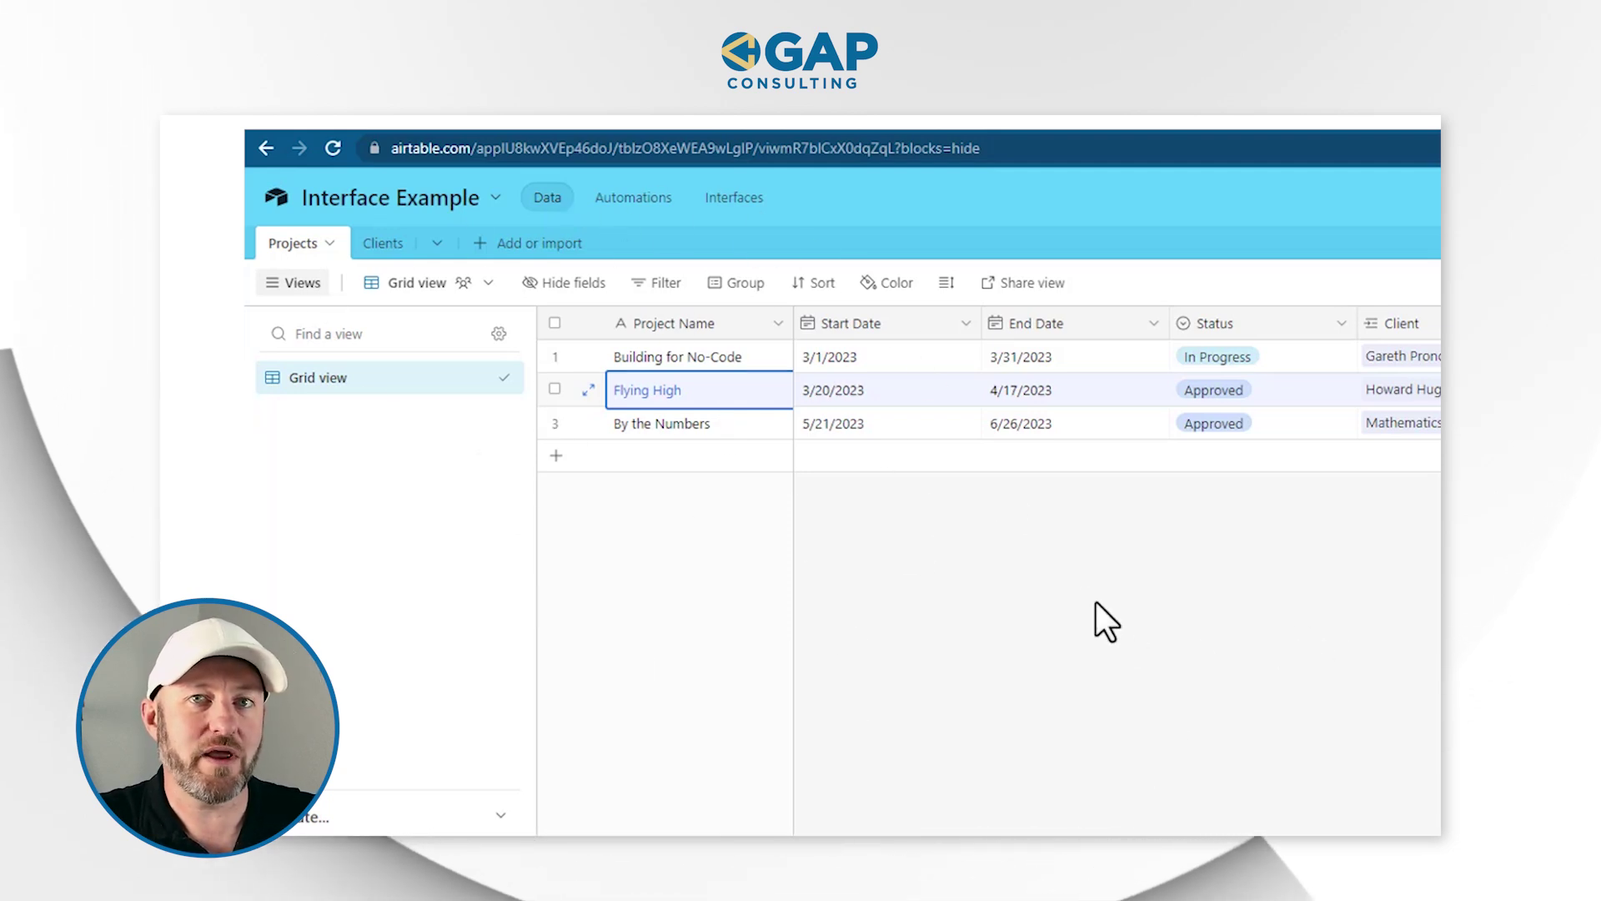
# Create a new interface named "Interface" using the Blank layout
pyautogui.click(714, 203)
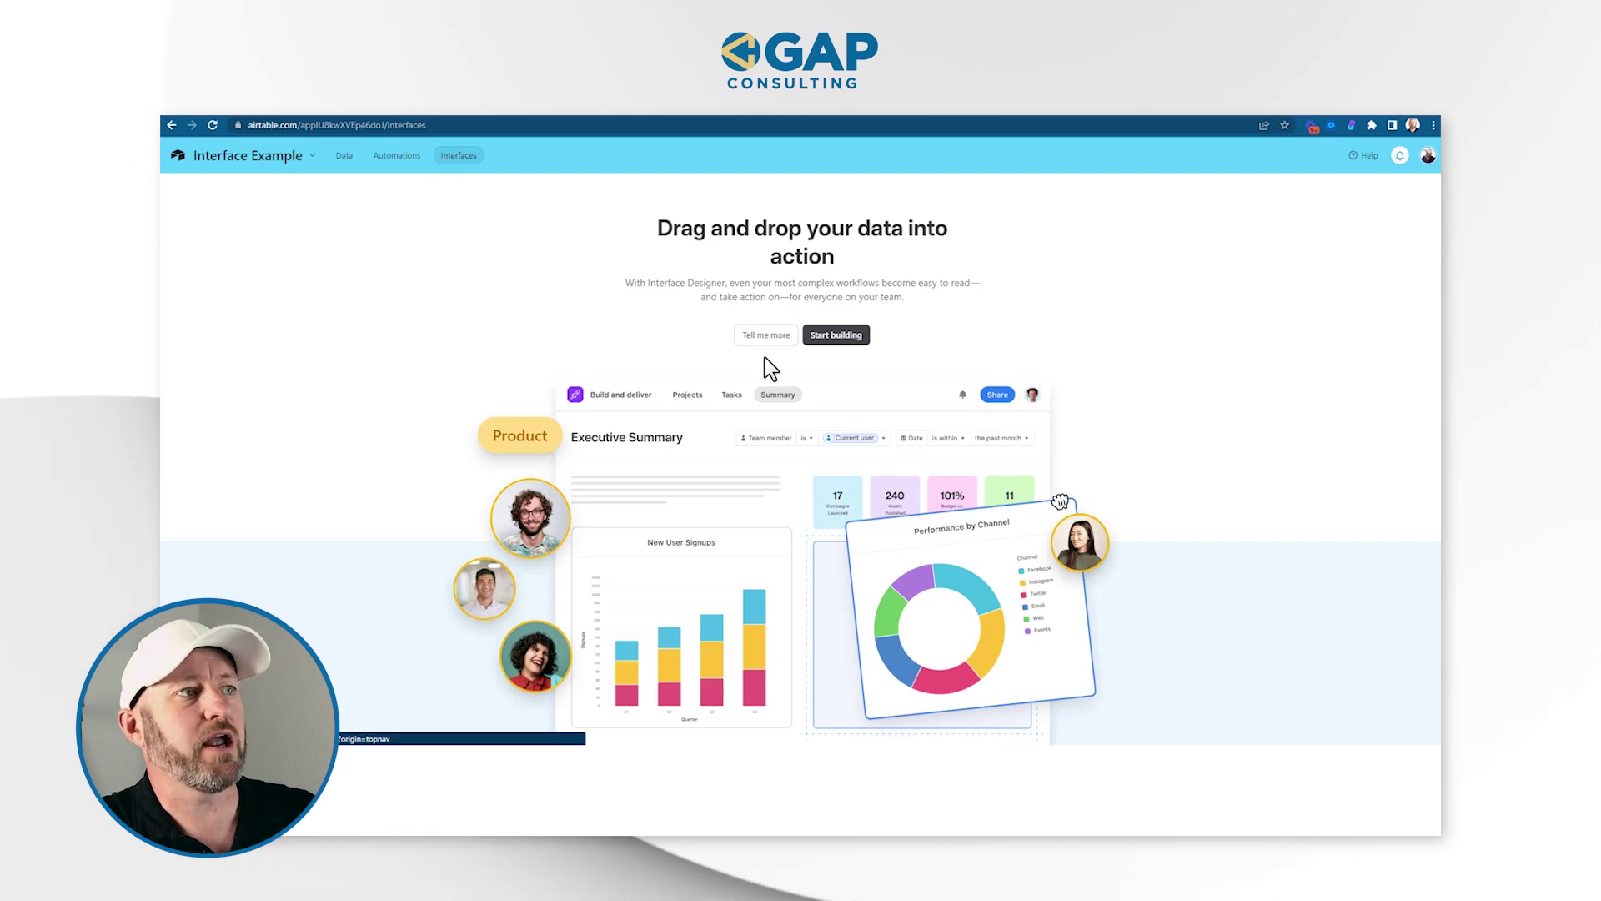
pyautogui.click(843, 336)
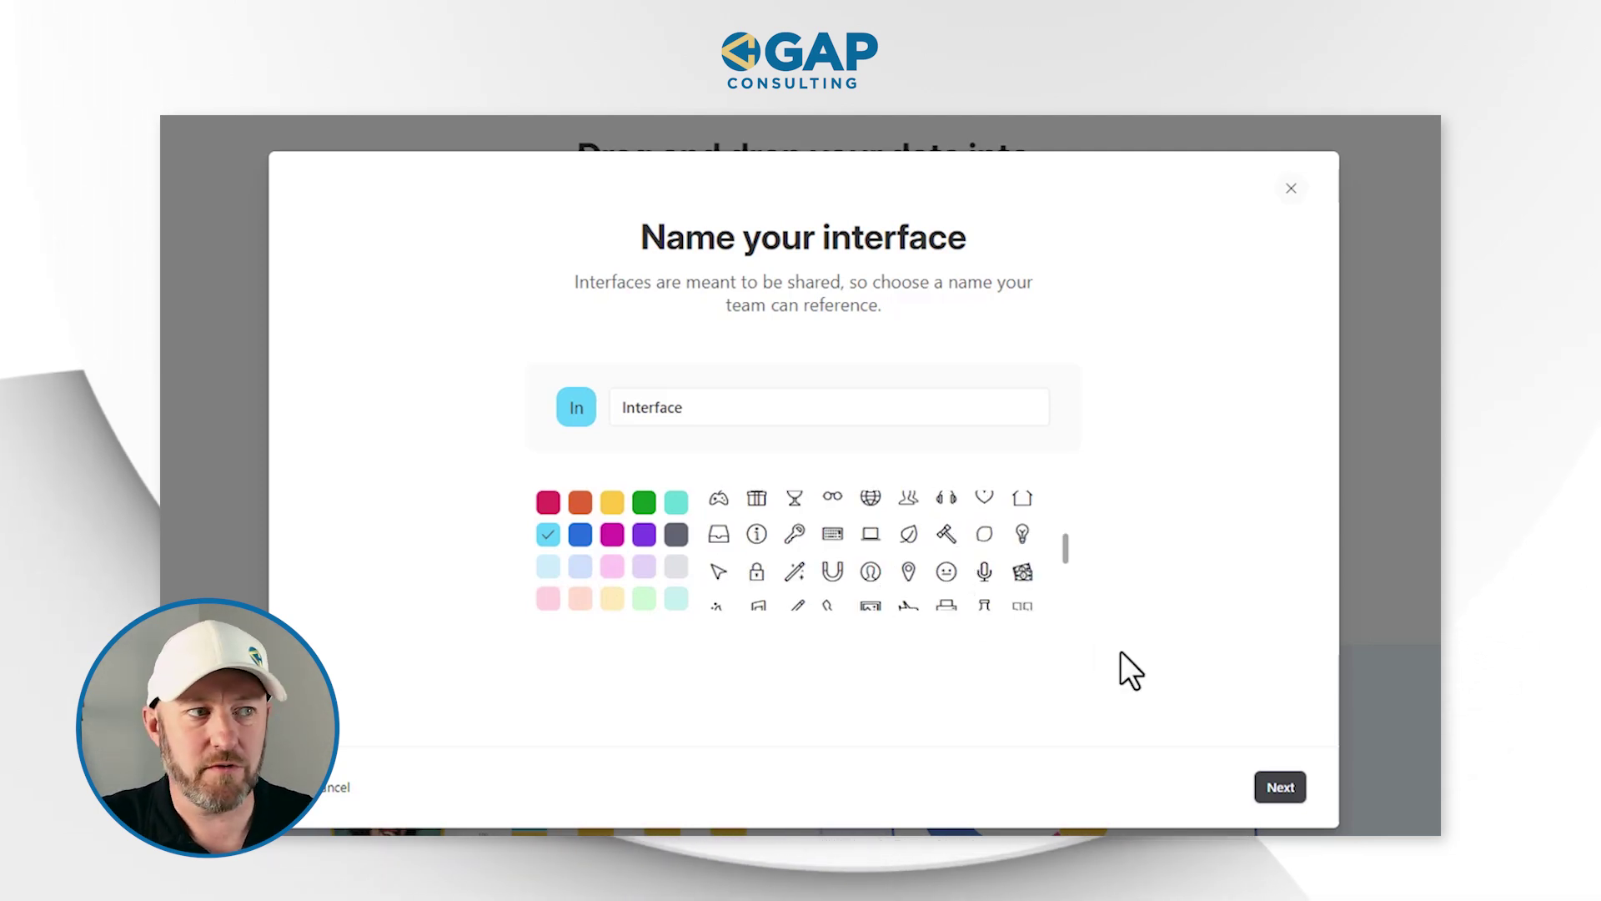
pyautogui.click(1282, 792)
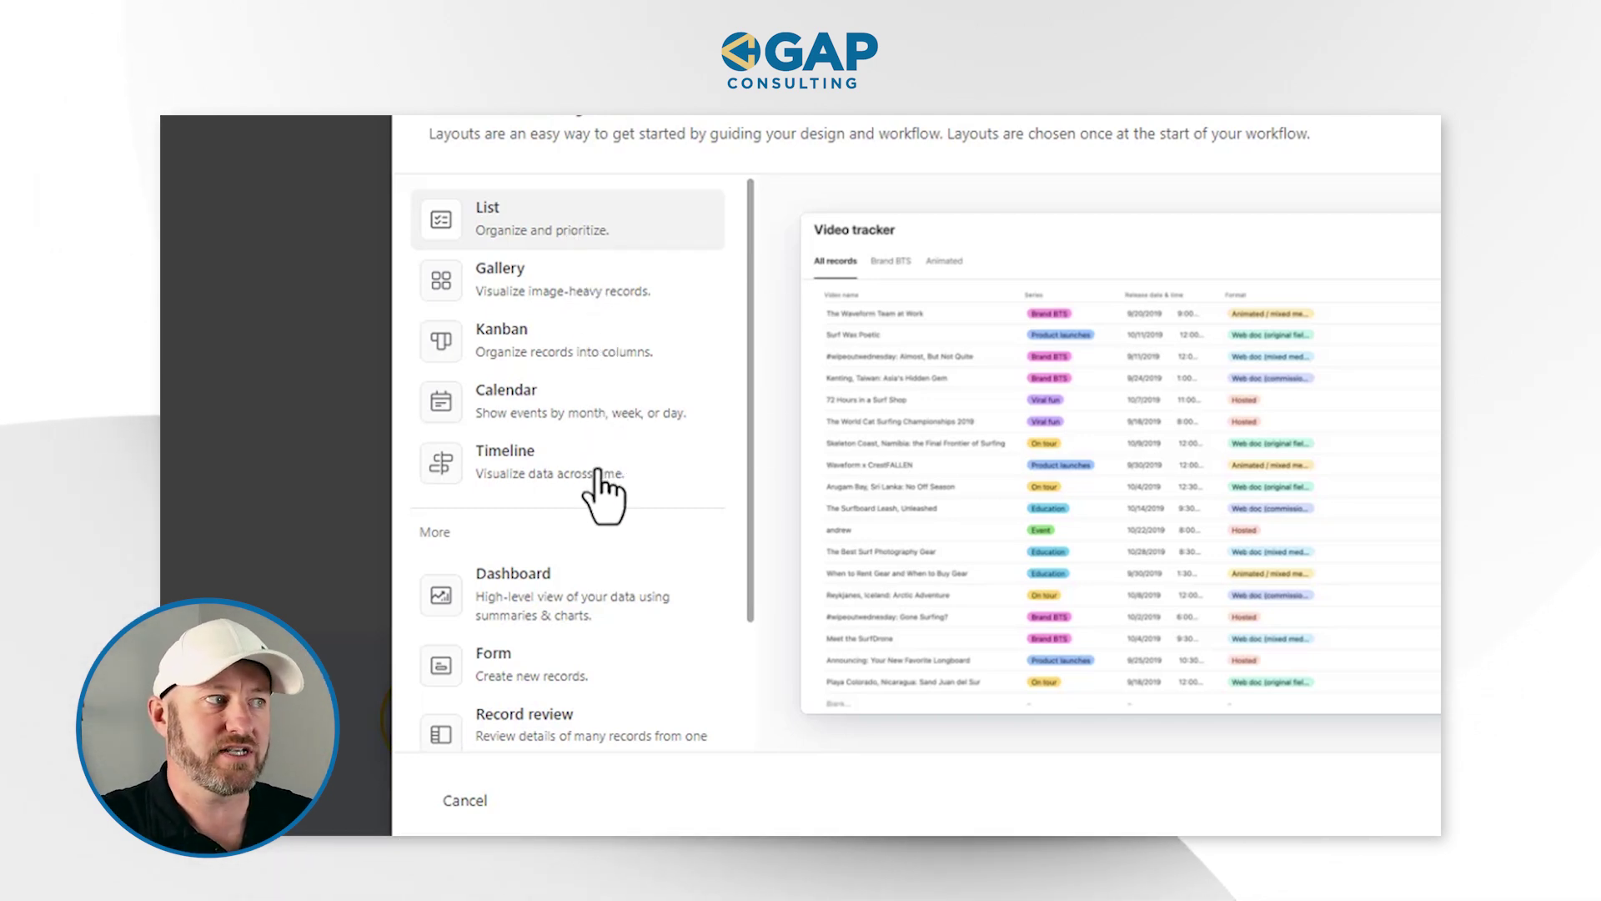
pyautogui.scroll(-3, 605, 500)
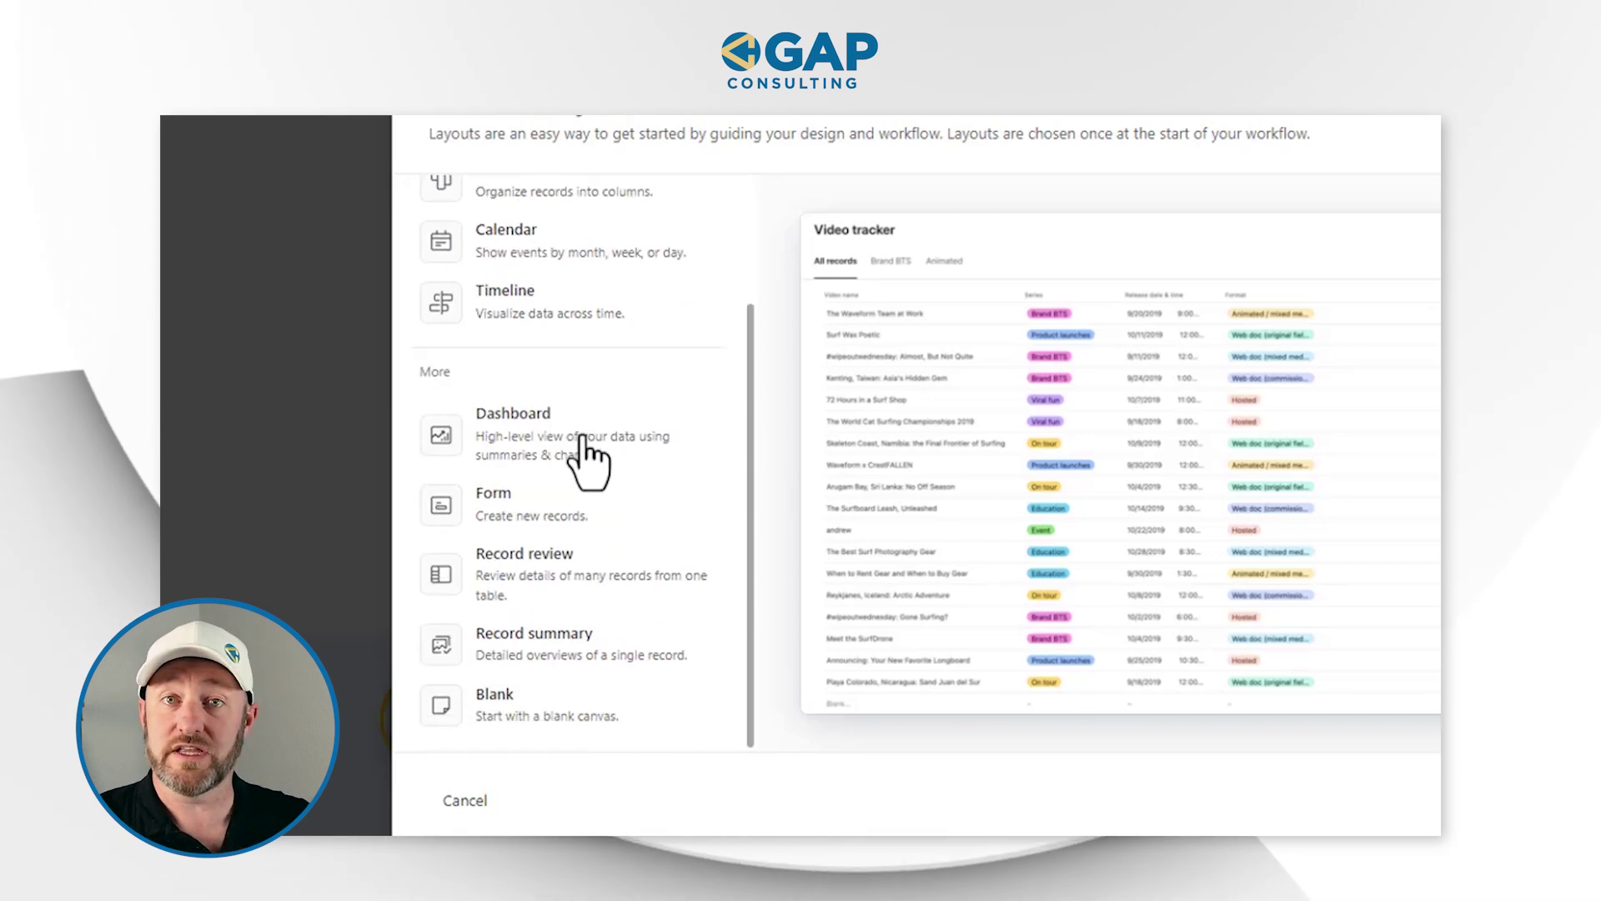
pyautogui.scroll(-1, 590, 467)
pyautogui.scroll(-1, 588, 401)
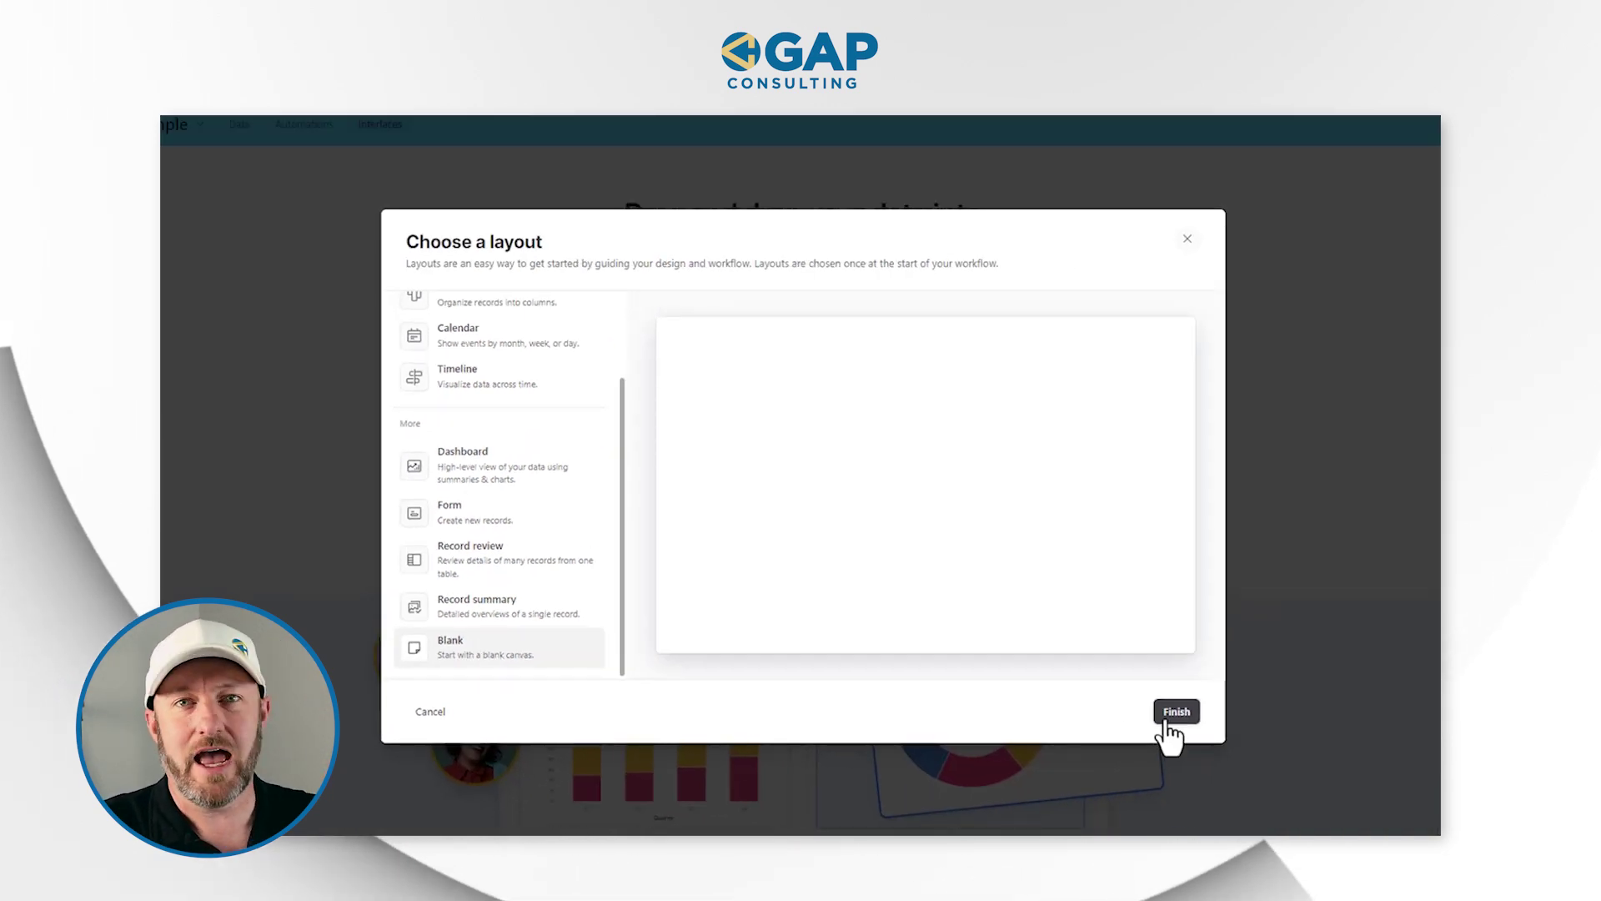
pyautogui.click(1168, 718)
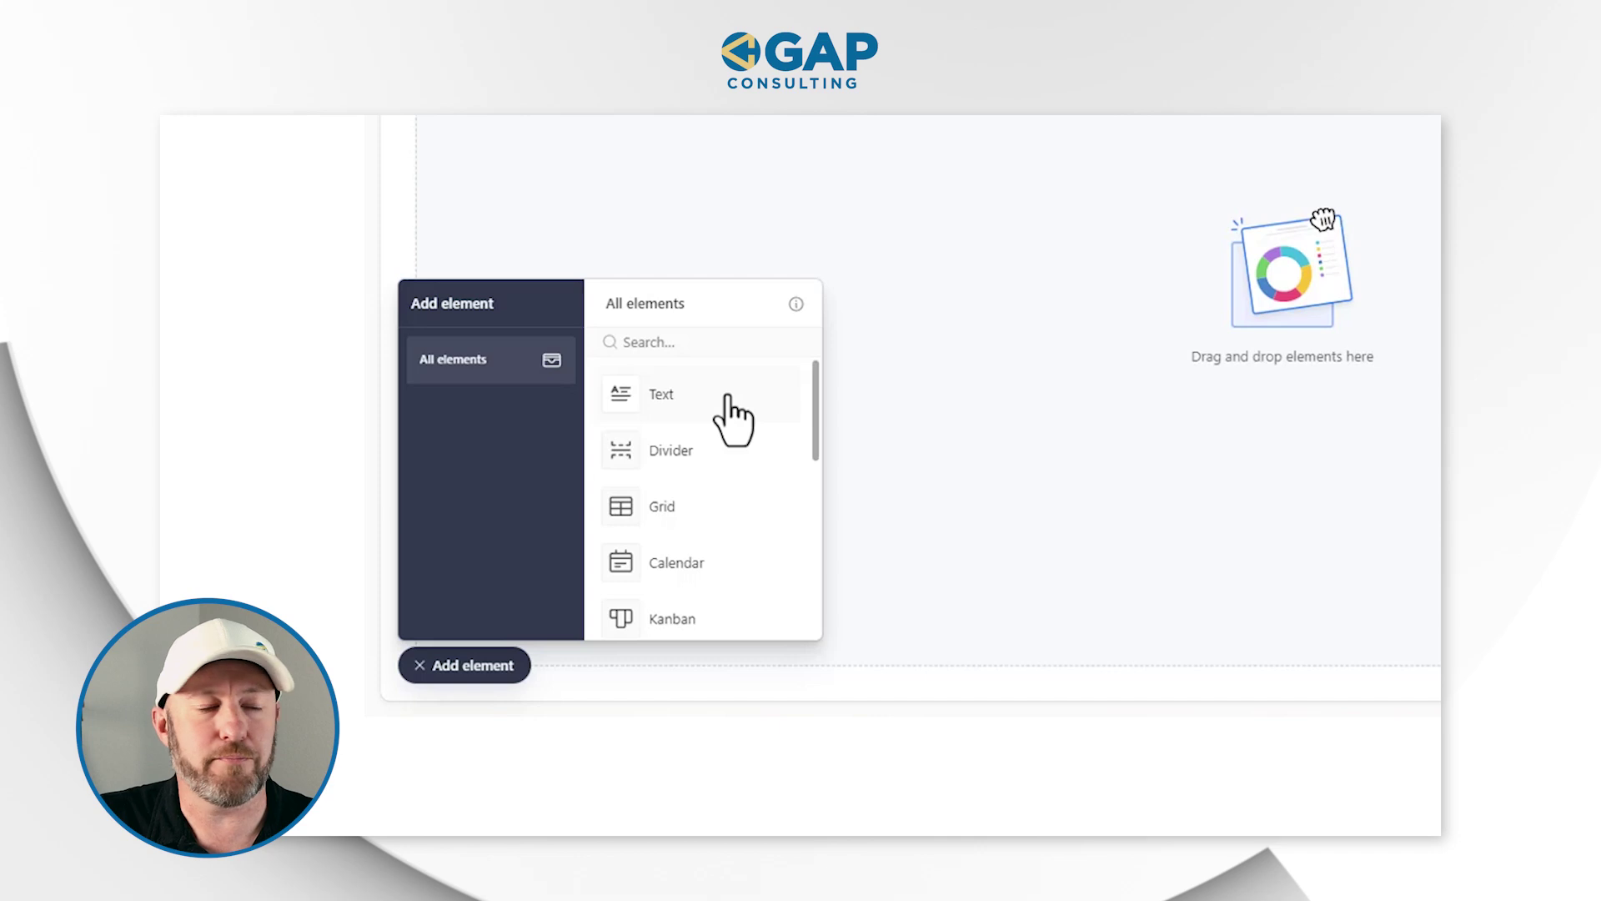
# Place a record picker at the top of the blank canvas and size it to about one third of the width
pyautogui.scroll(-2, 732, 419)
pyautogui.scroll(-5, 732, 419)
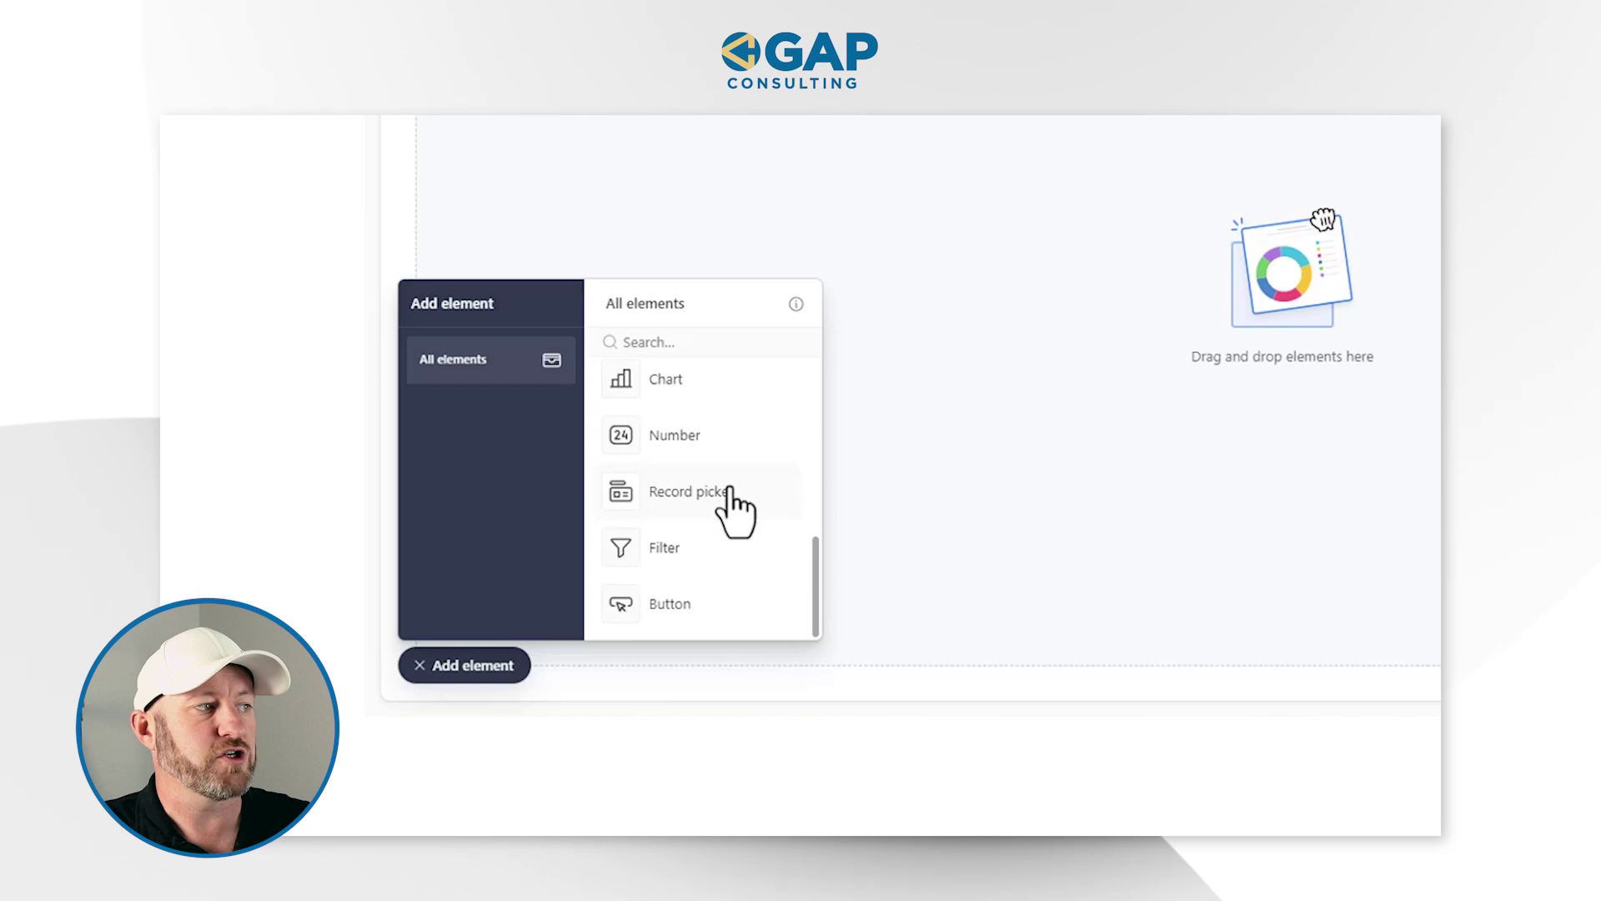
pyautogui.click(731, 492)
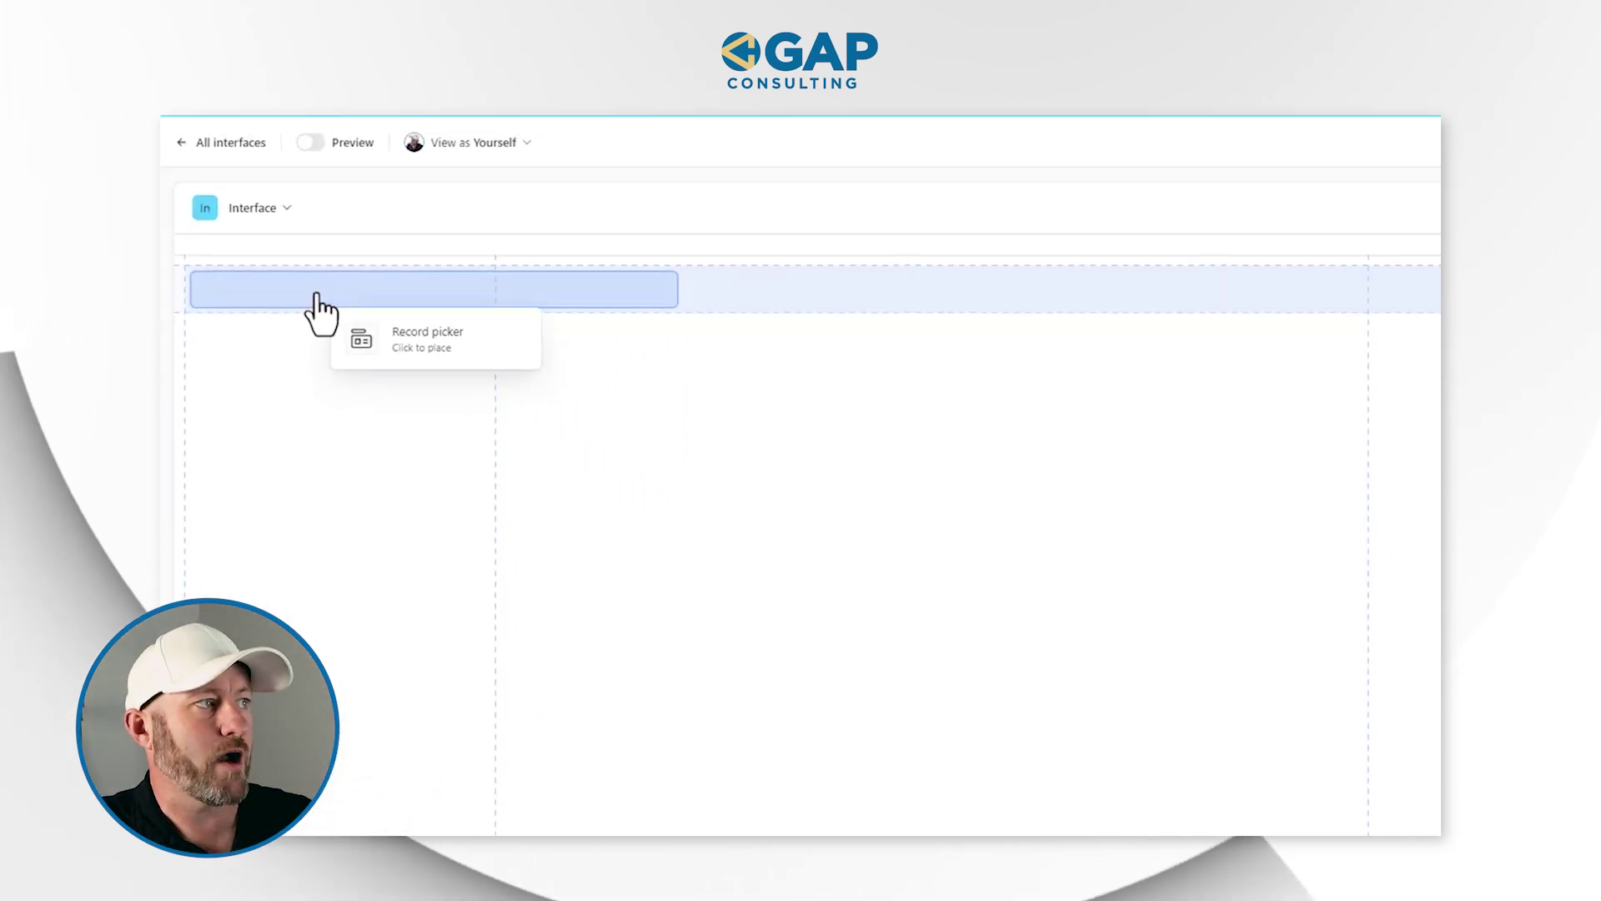
pyautogui.click(320, 313)
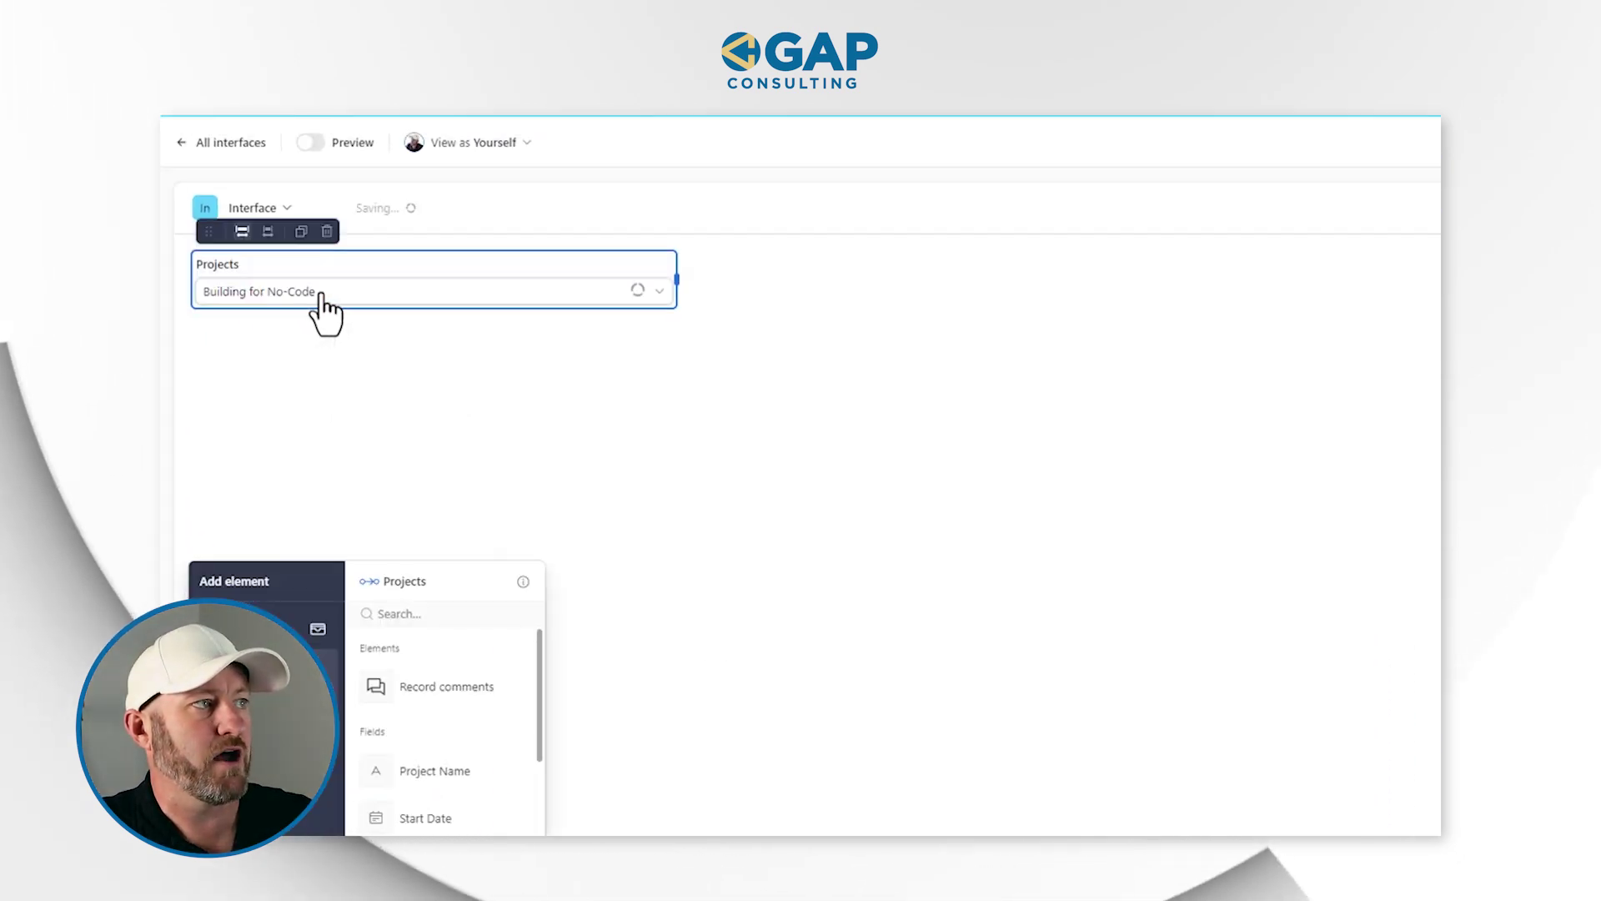
pyautogui.moveTo(678, 277); pyautogui.dragTo(1232, 295)
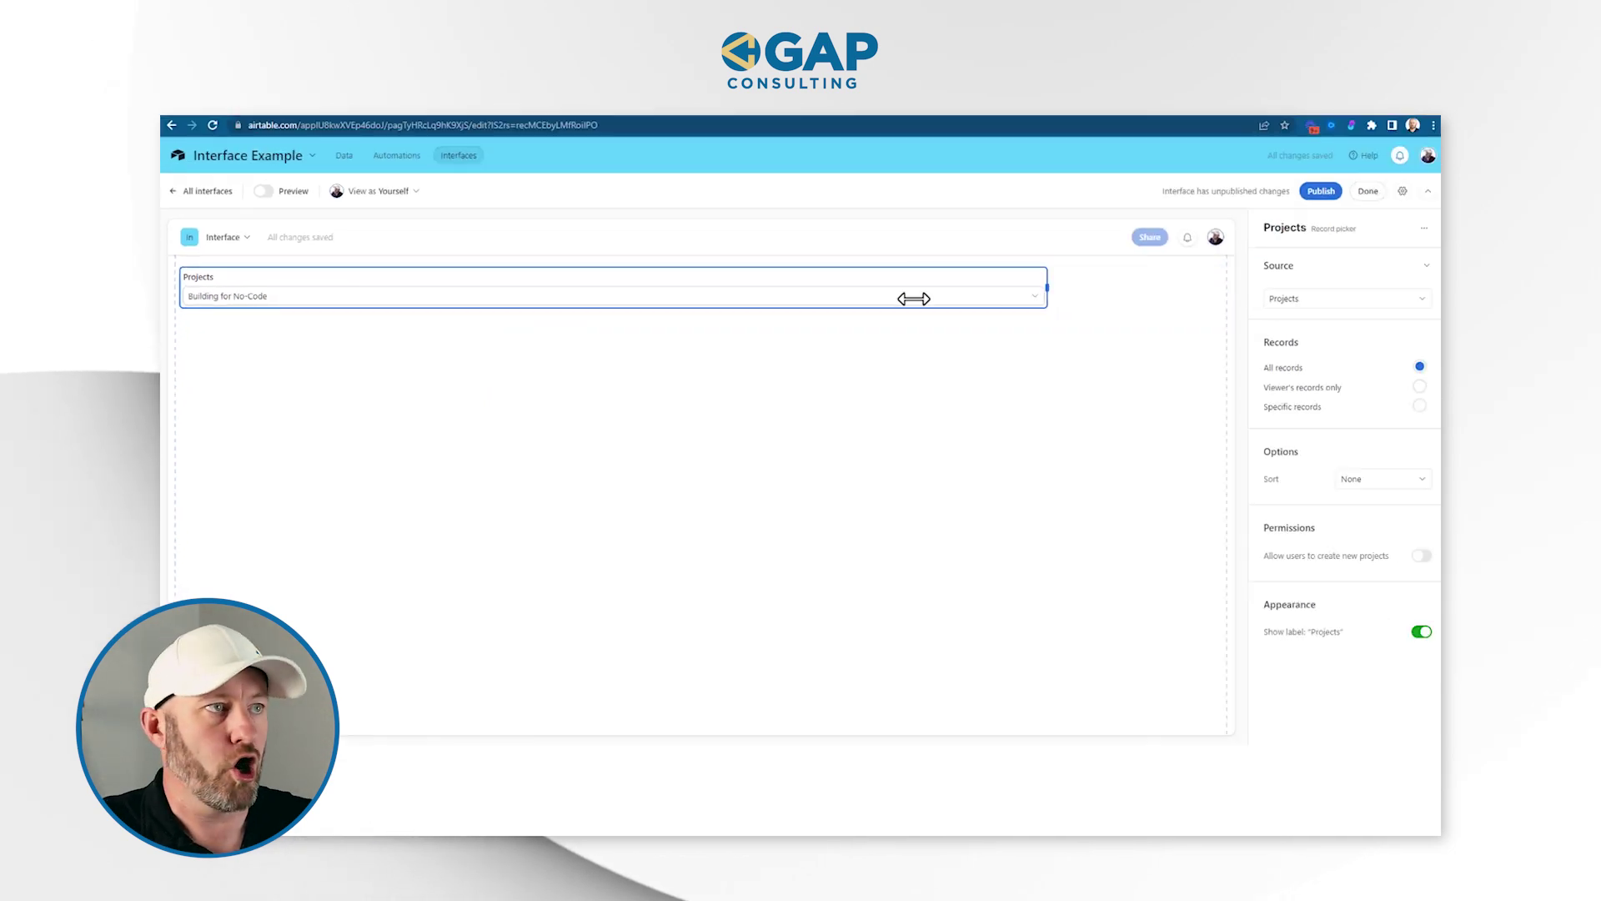
pyautogui.moveTo(914, 298); pyautogui.dragTo(508, 303)
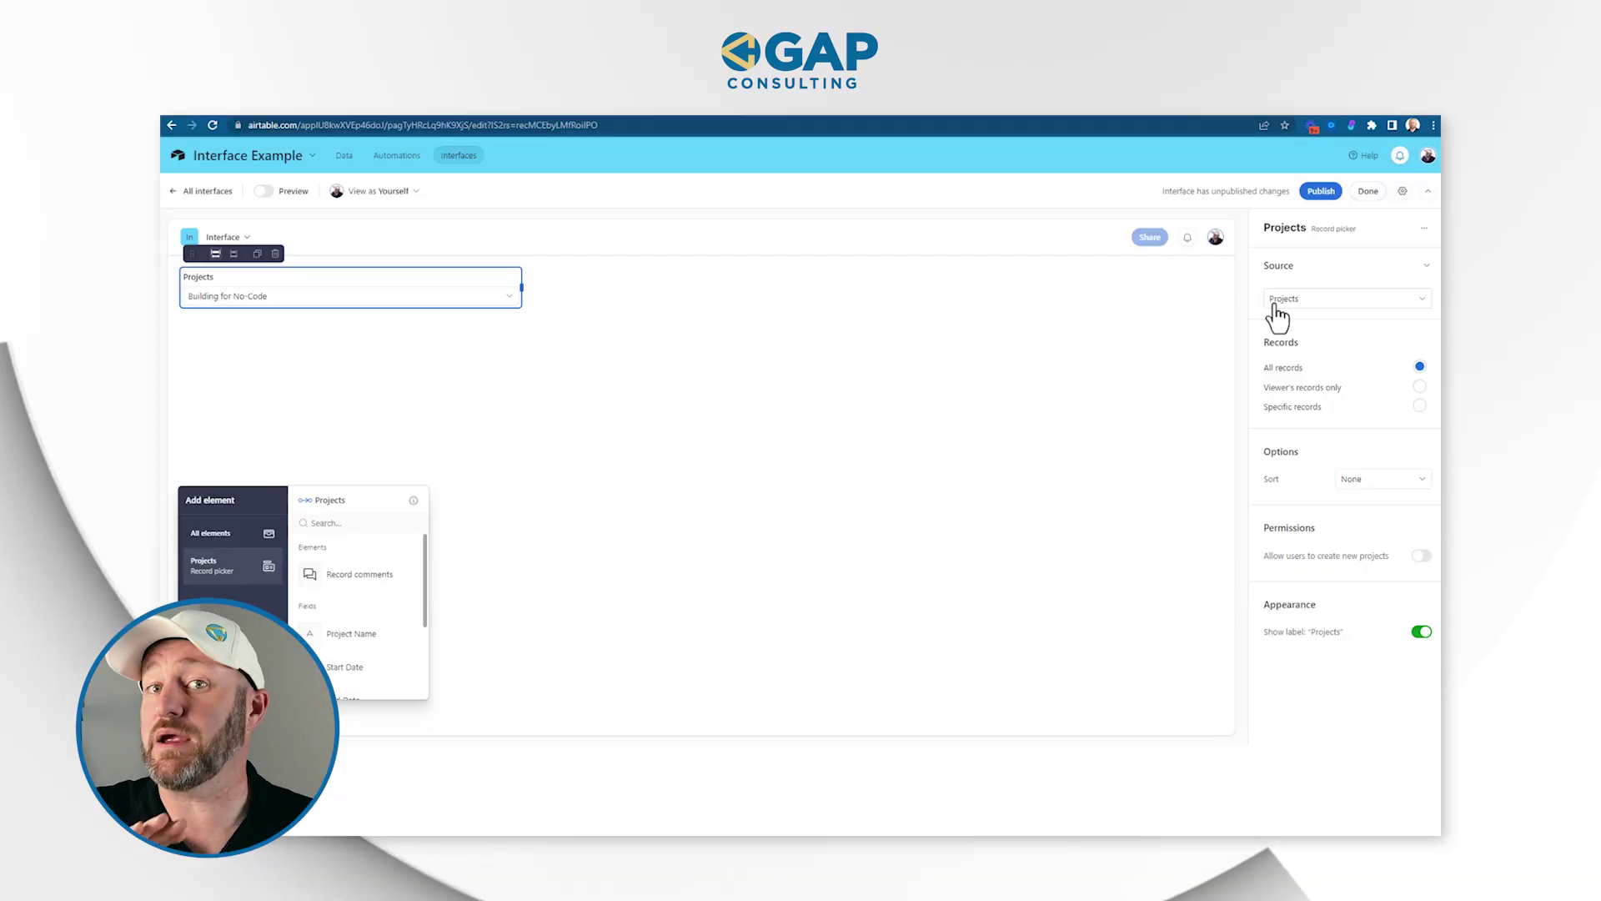
# Source the record picker from the Projects table and limit it to specific records where Project Manager is any of Current user
pyautogui.click(1277, 300)
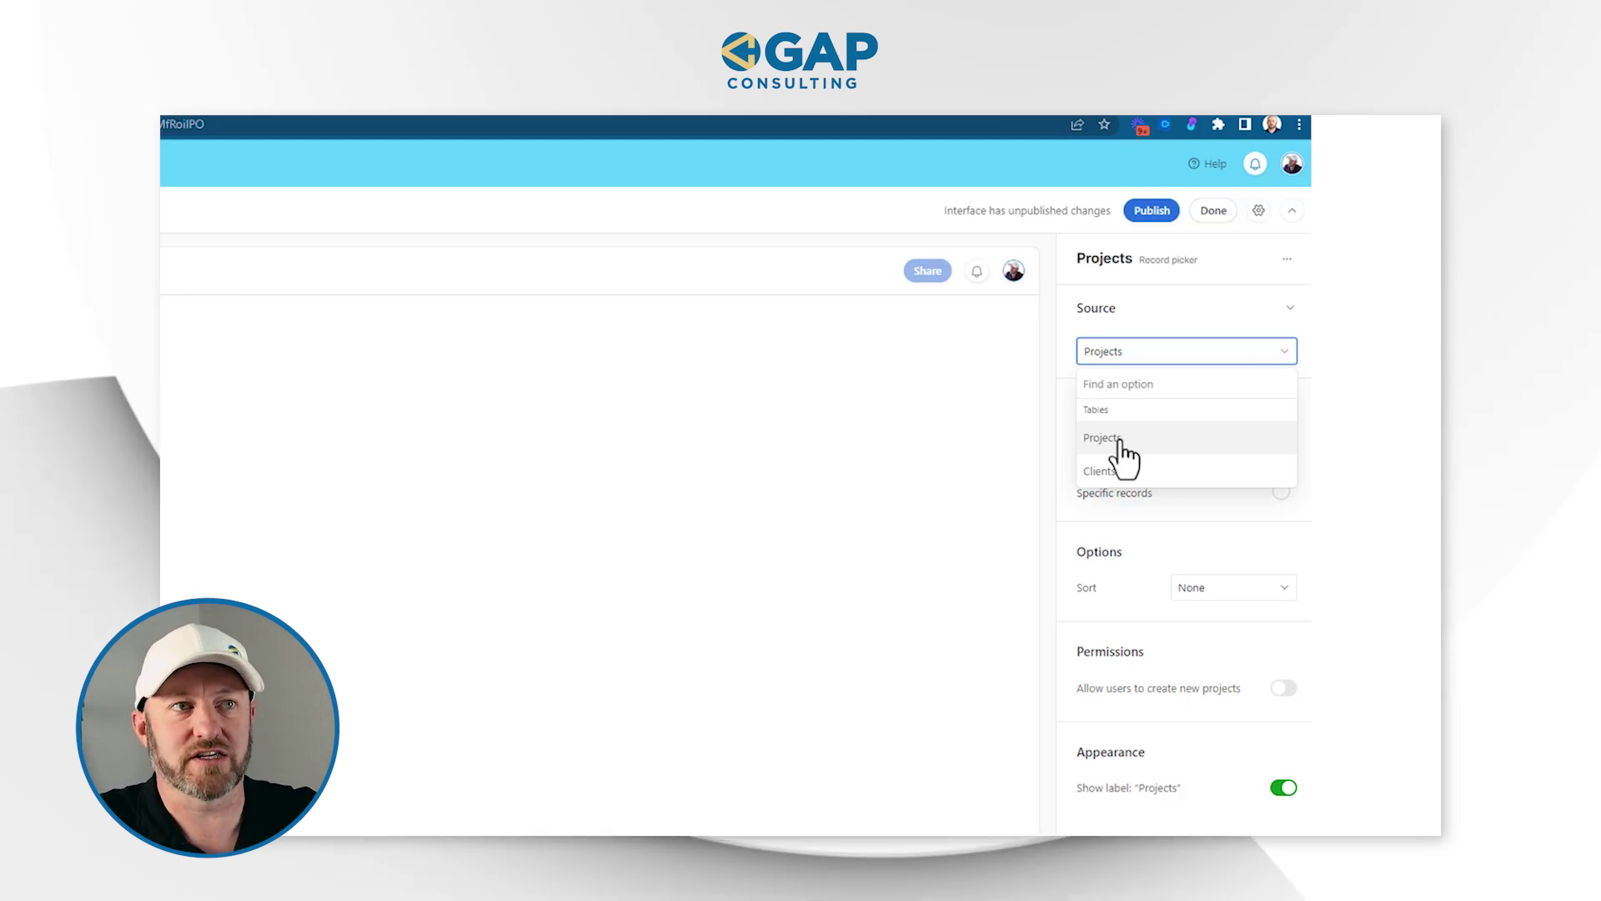
pyautogui.click(1118, 442)
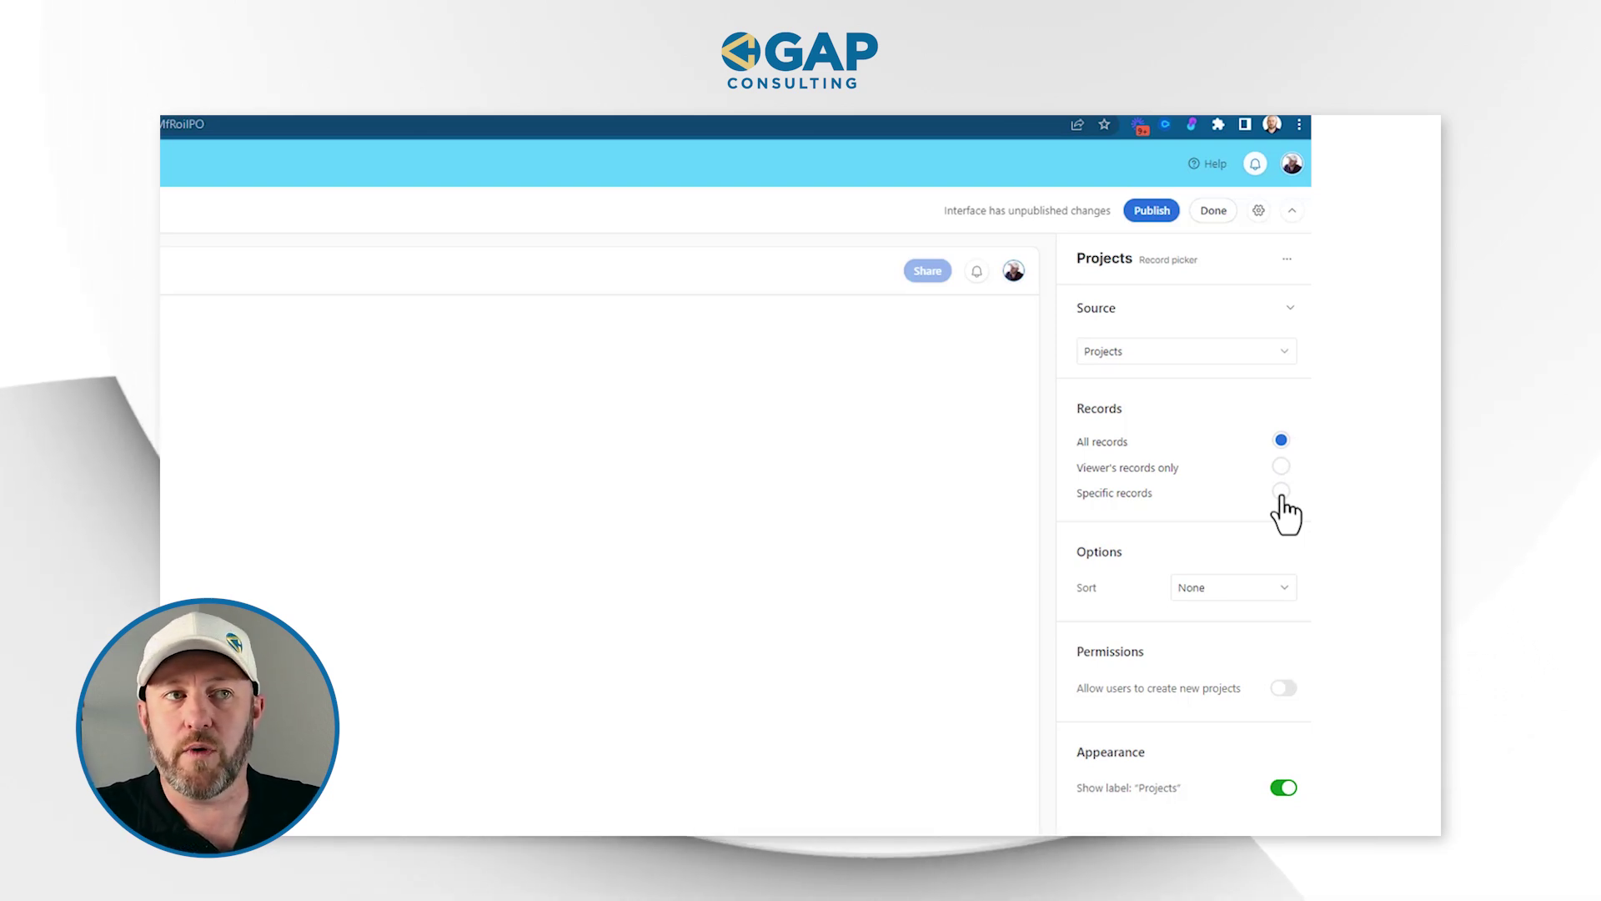
pyautogui.click(1281, 467)
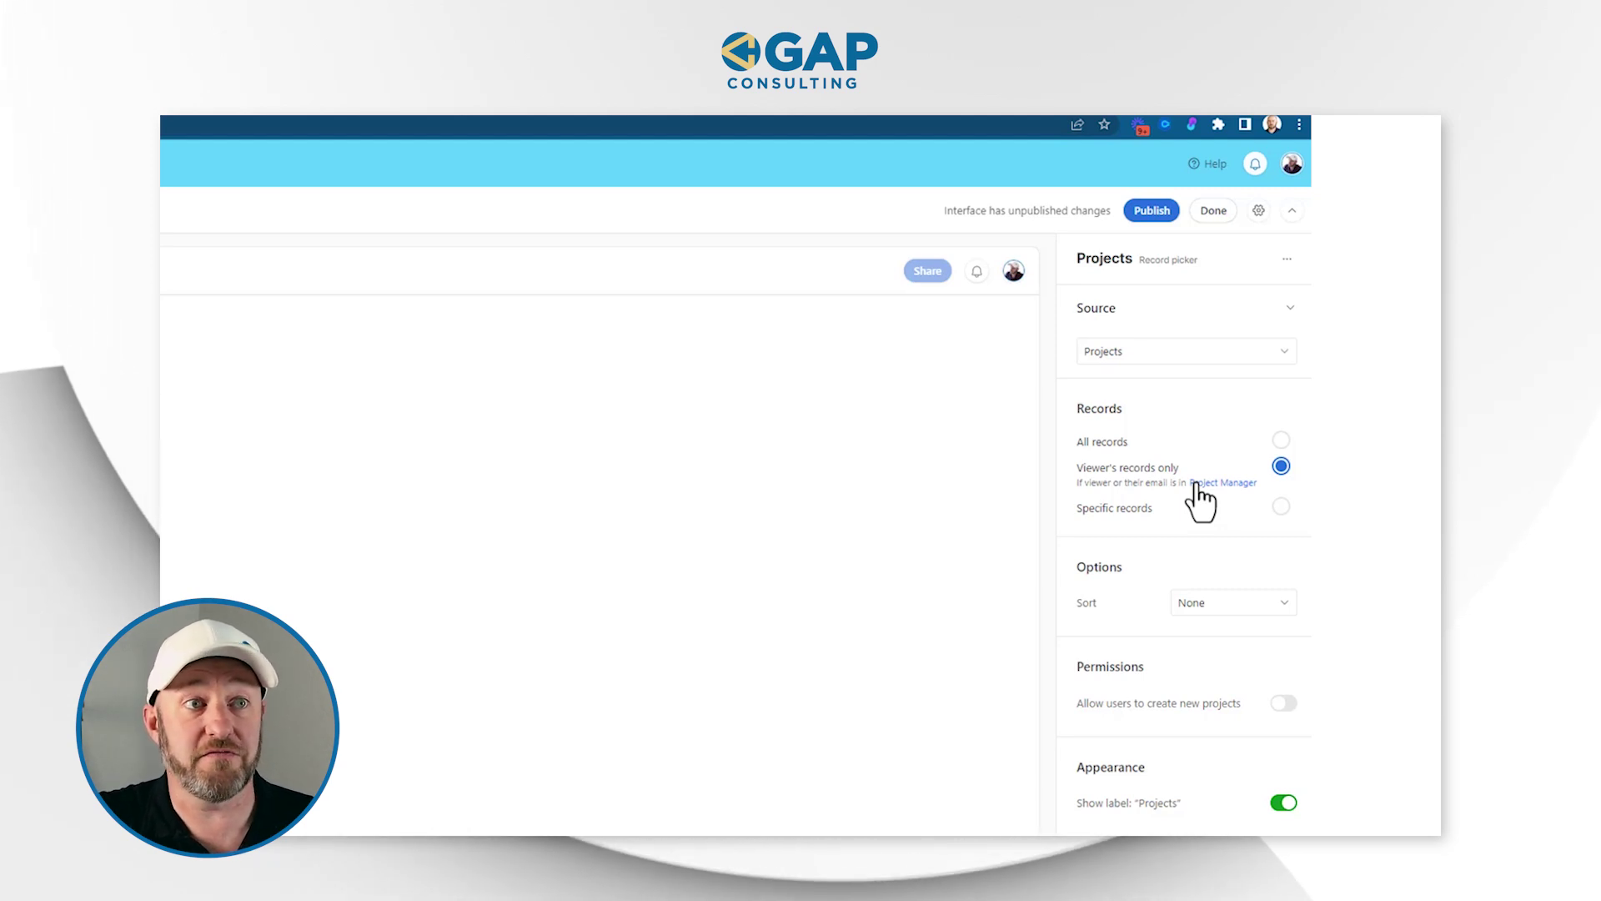
pyautogui.click(1143, 509)
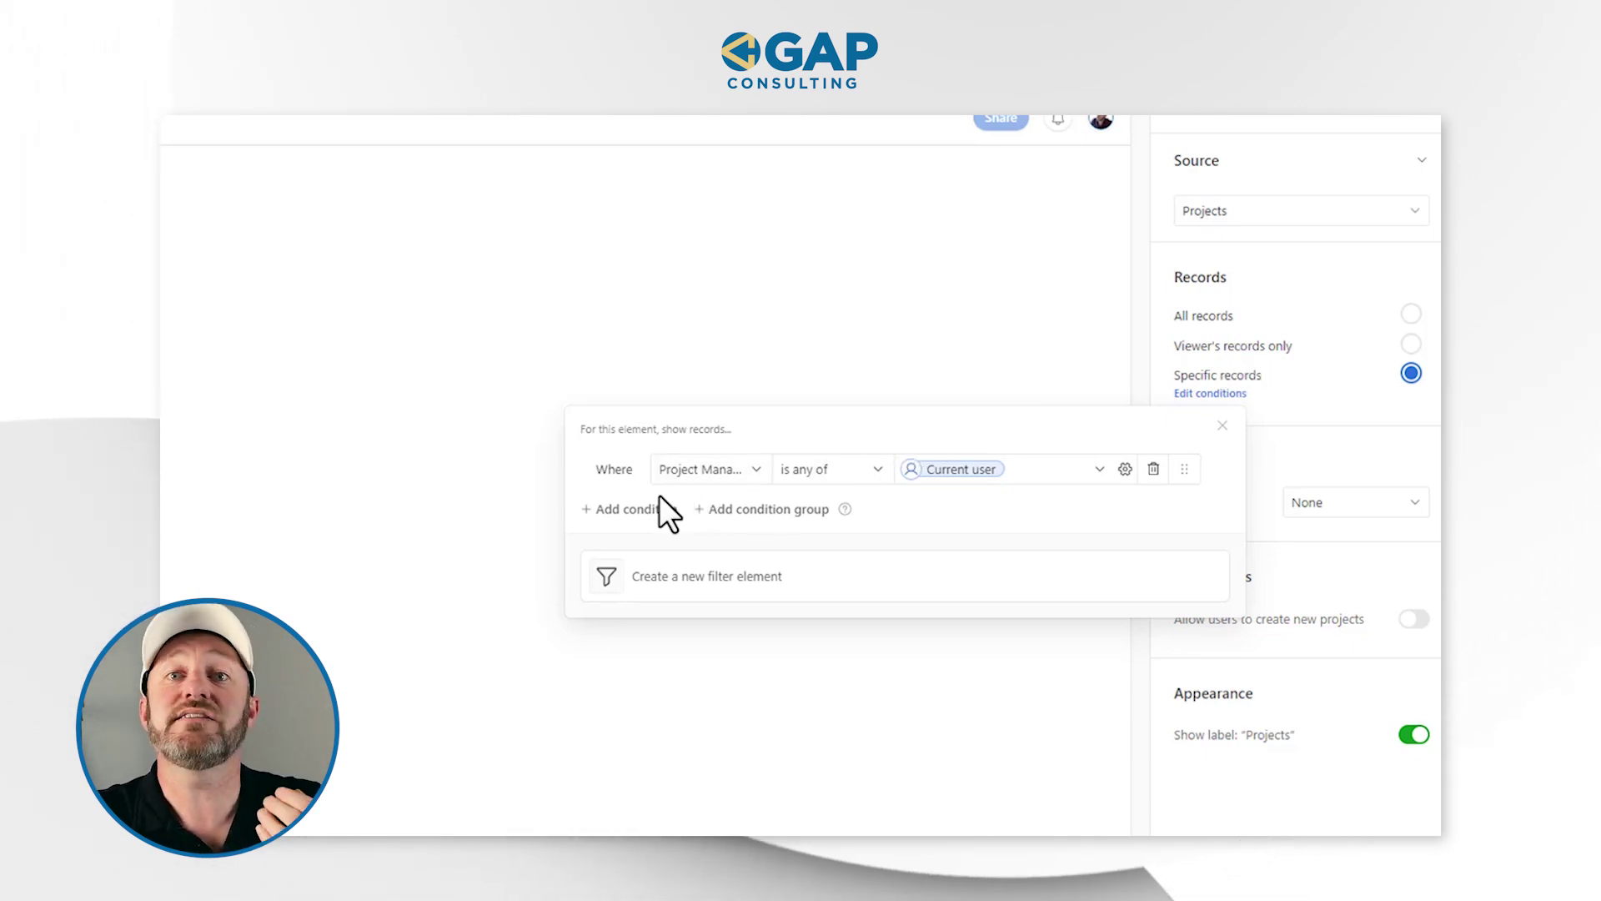
pyautogui.click(636, 509)
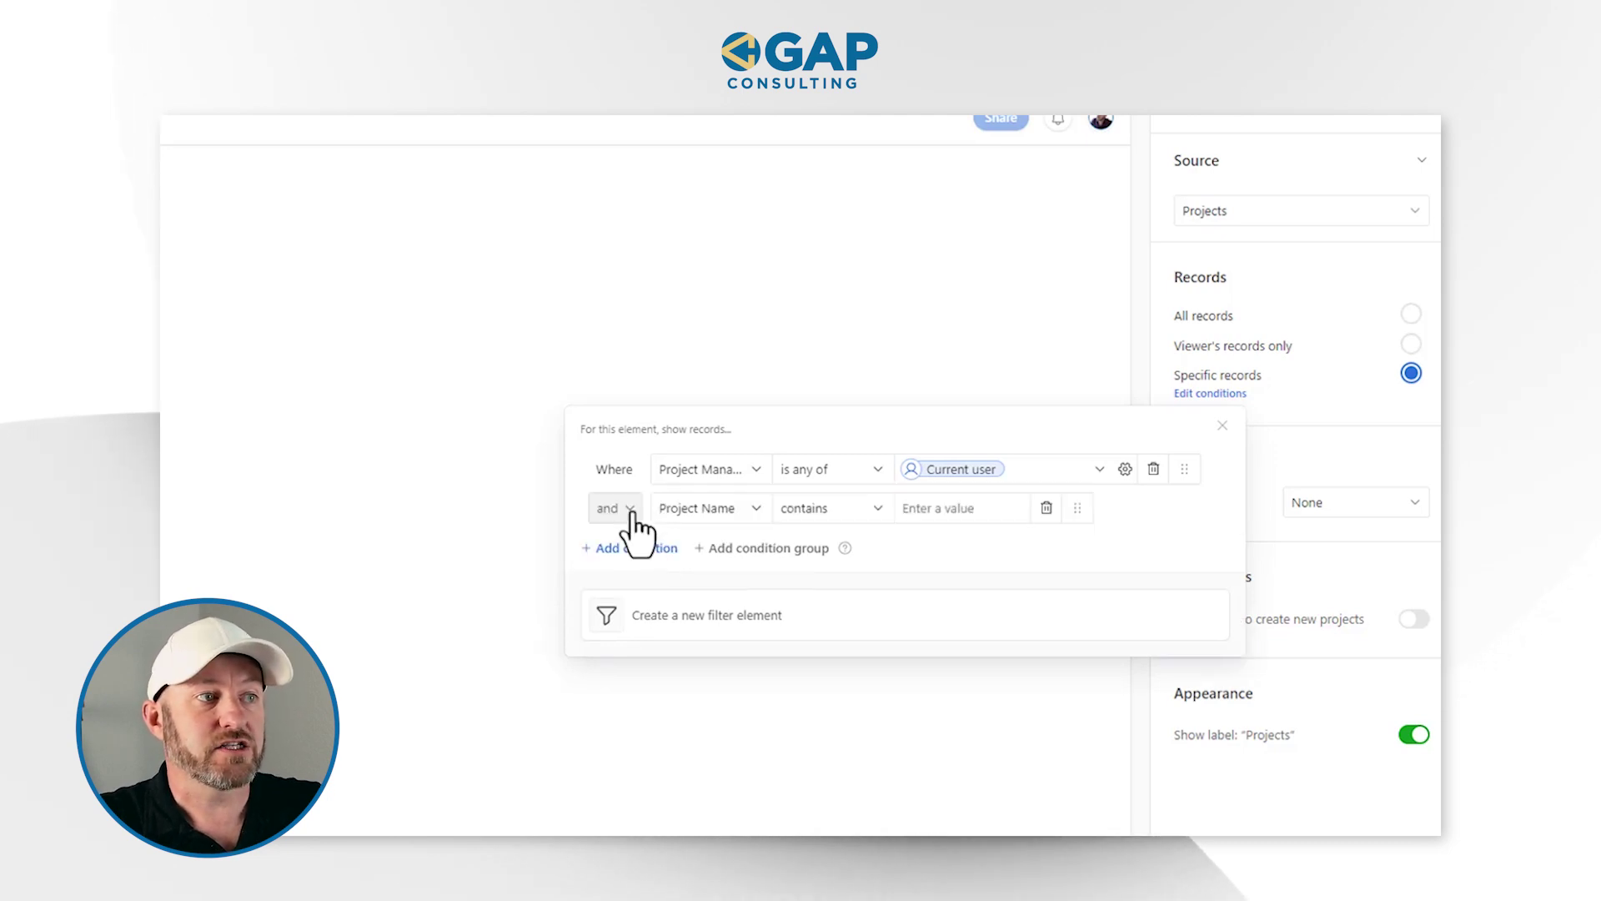
pyautogui.click(682, 515)
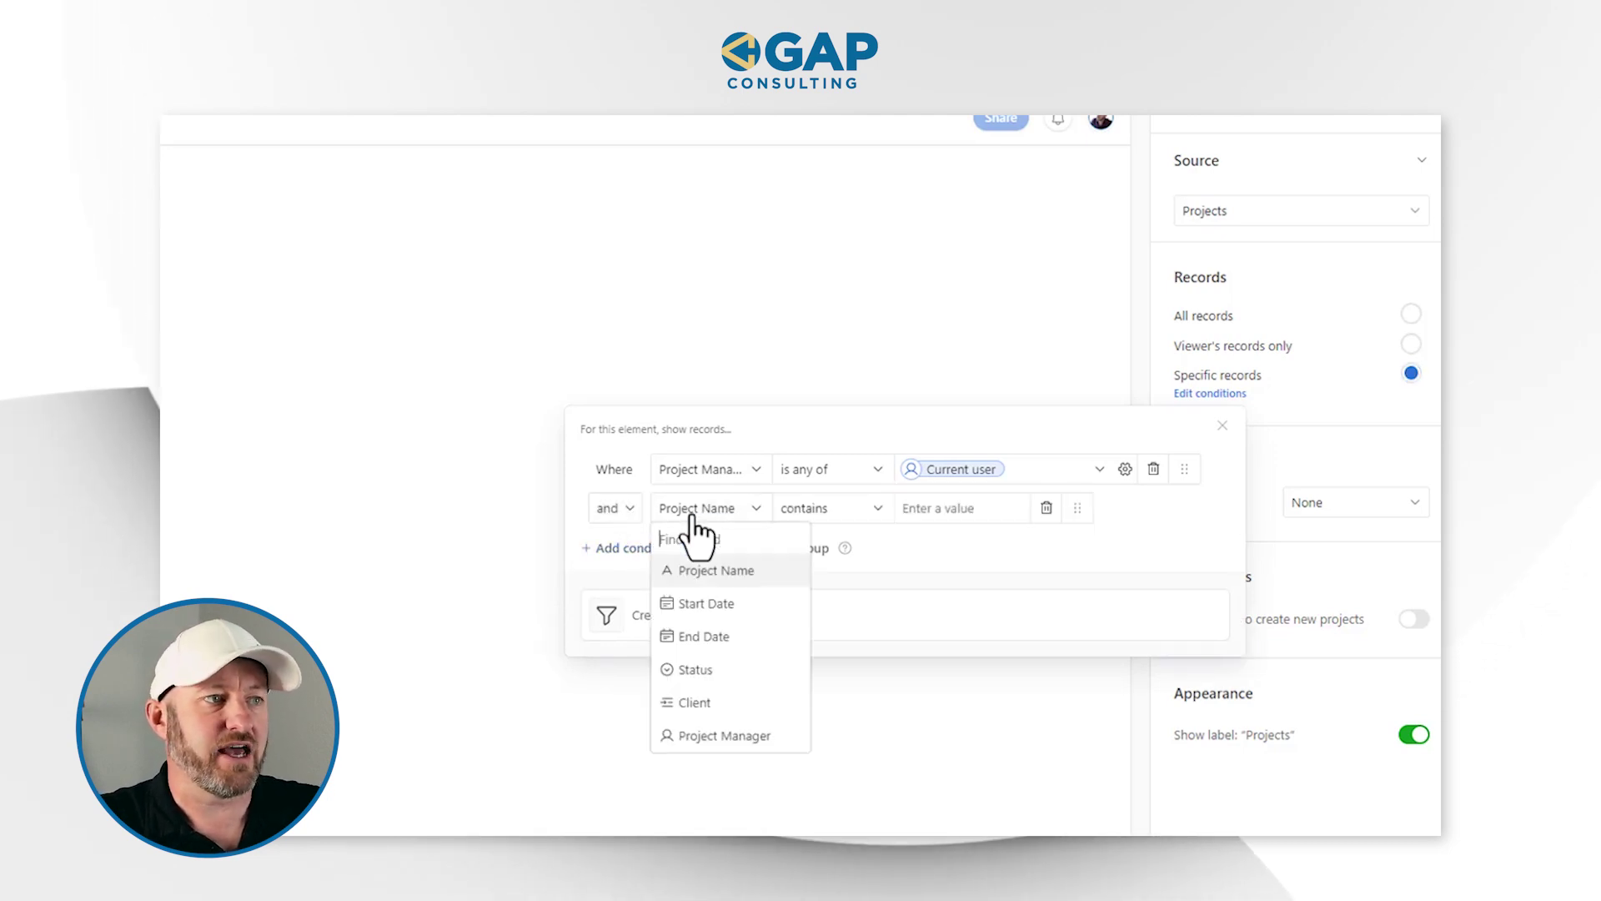
pyautogui.click(723, 604)
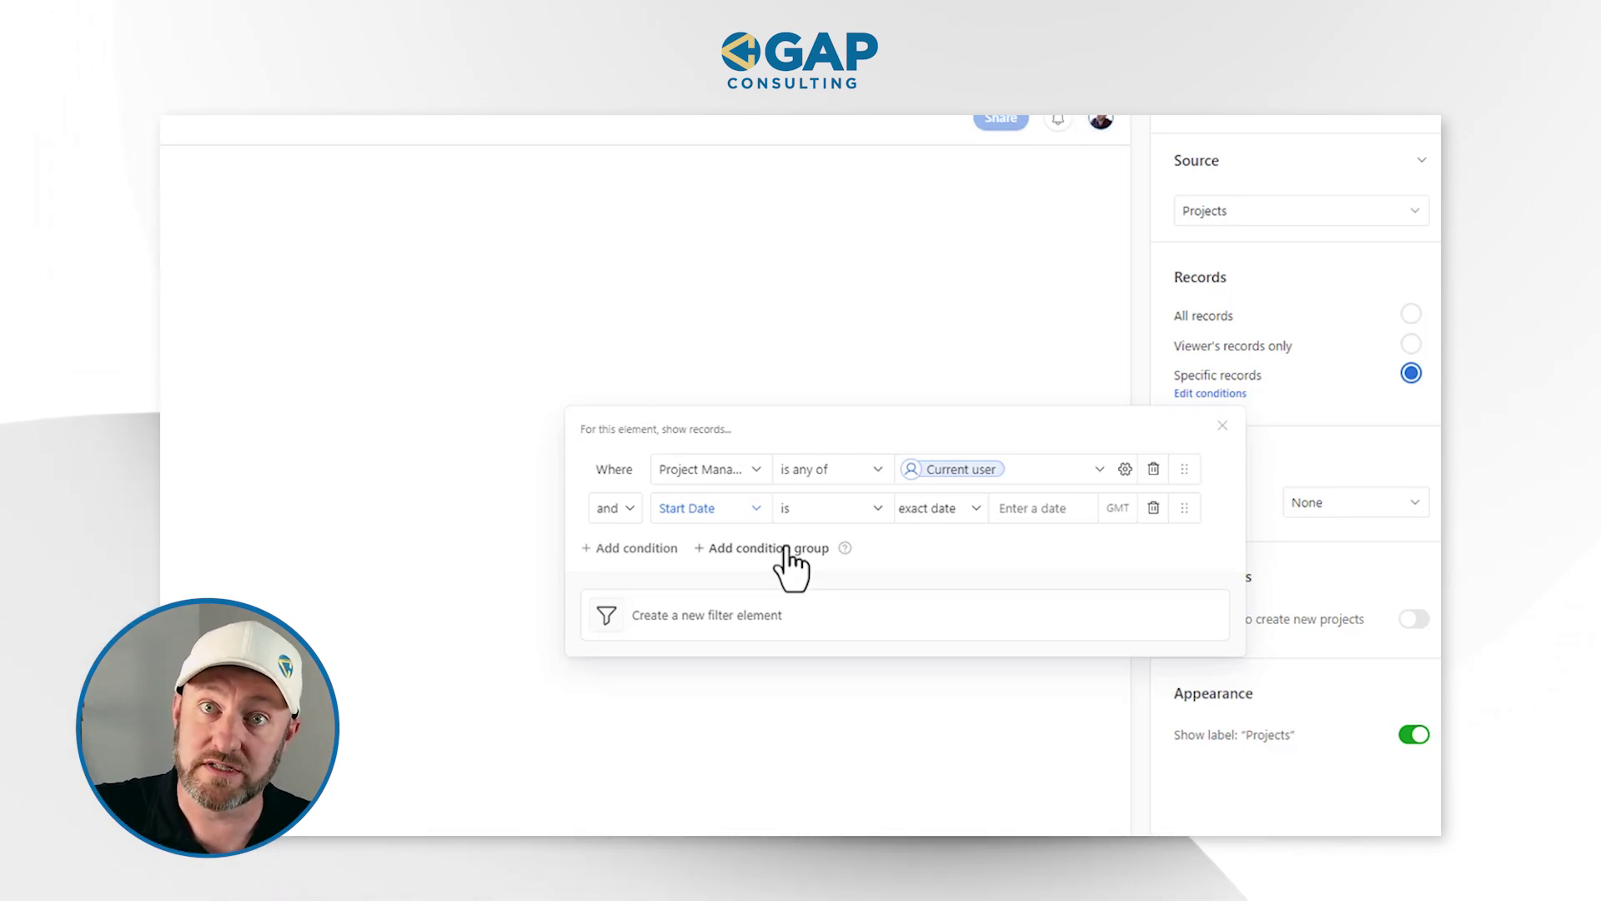
pyautogui.click(1153, 508)
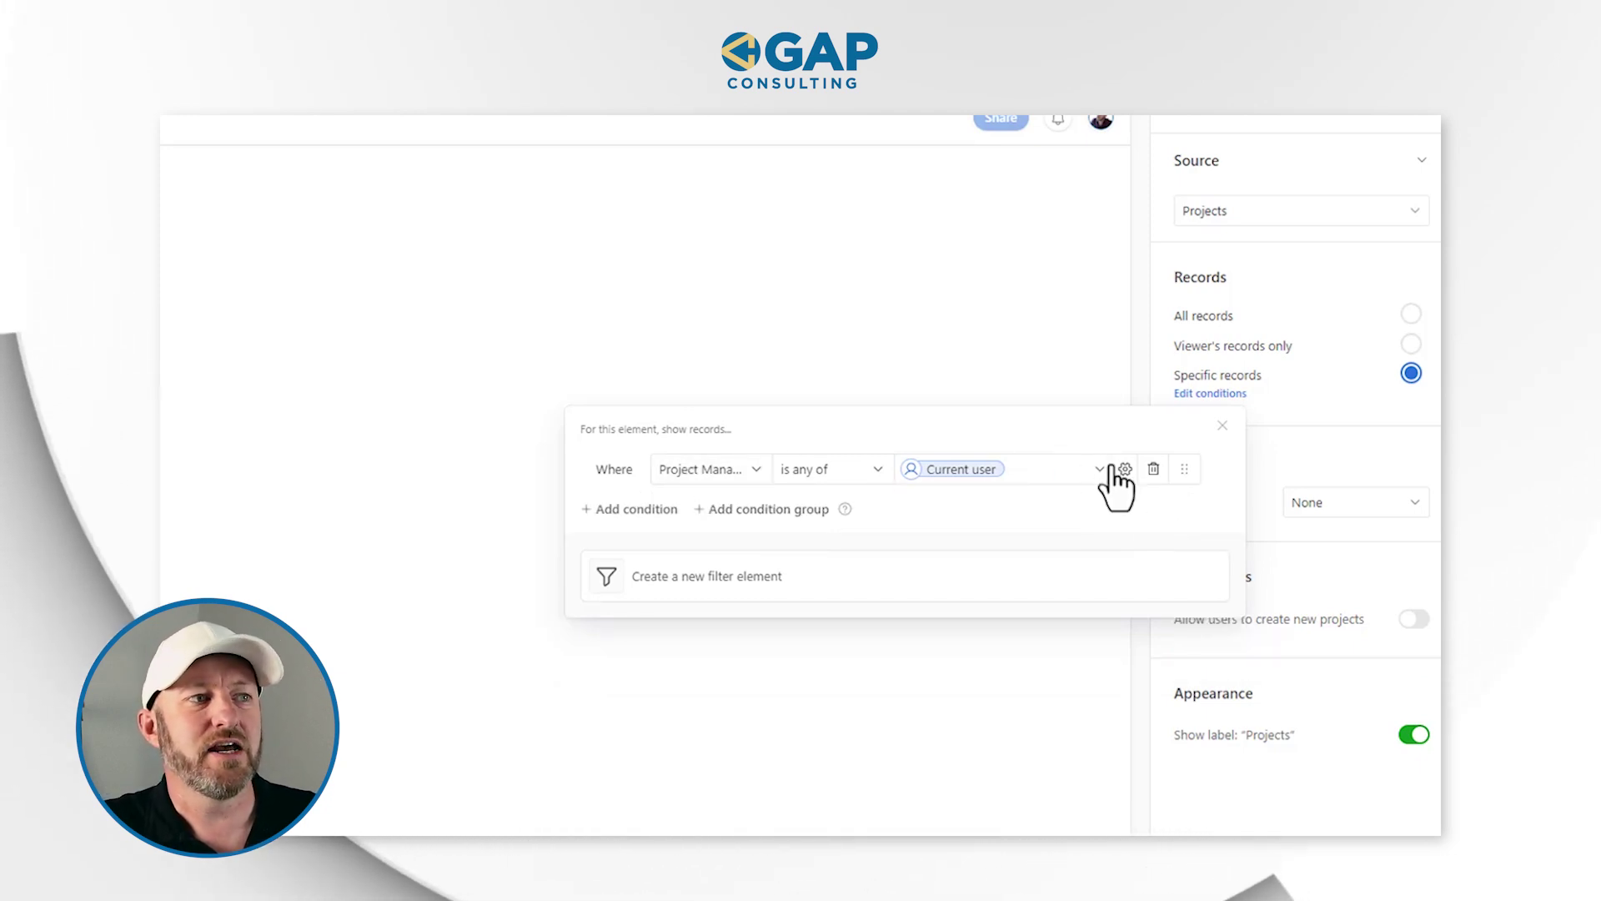
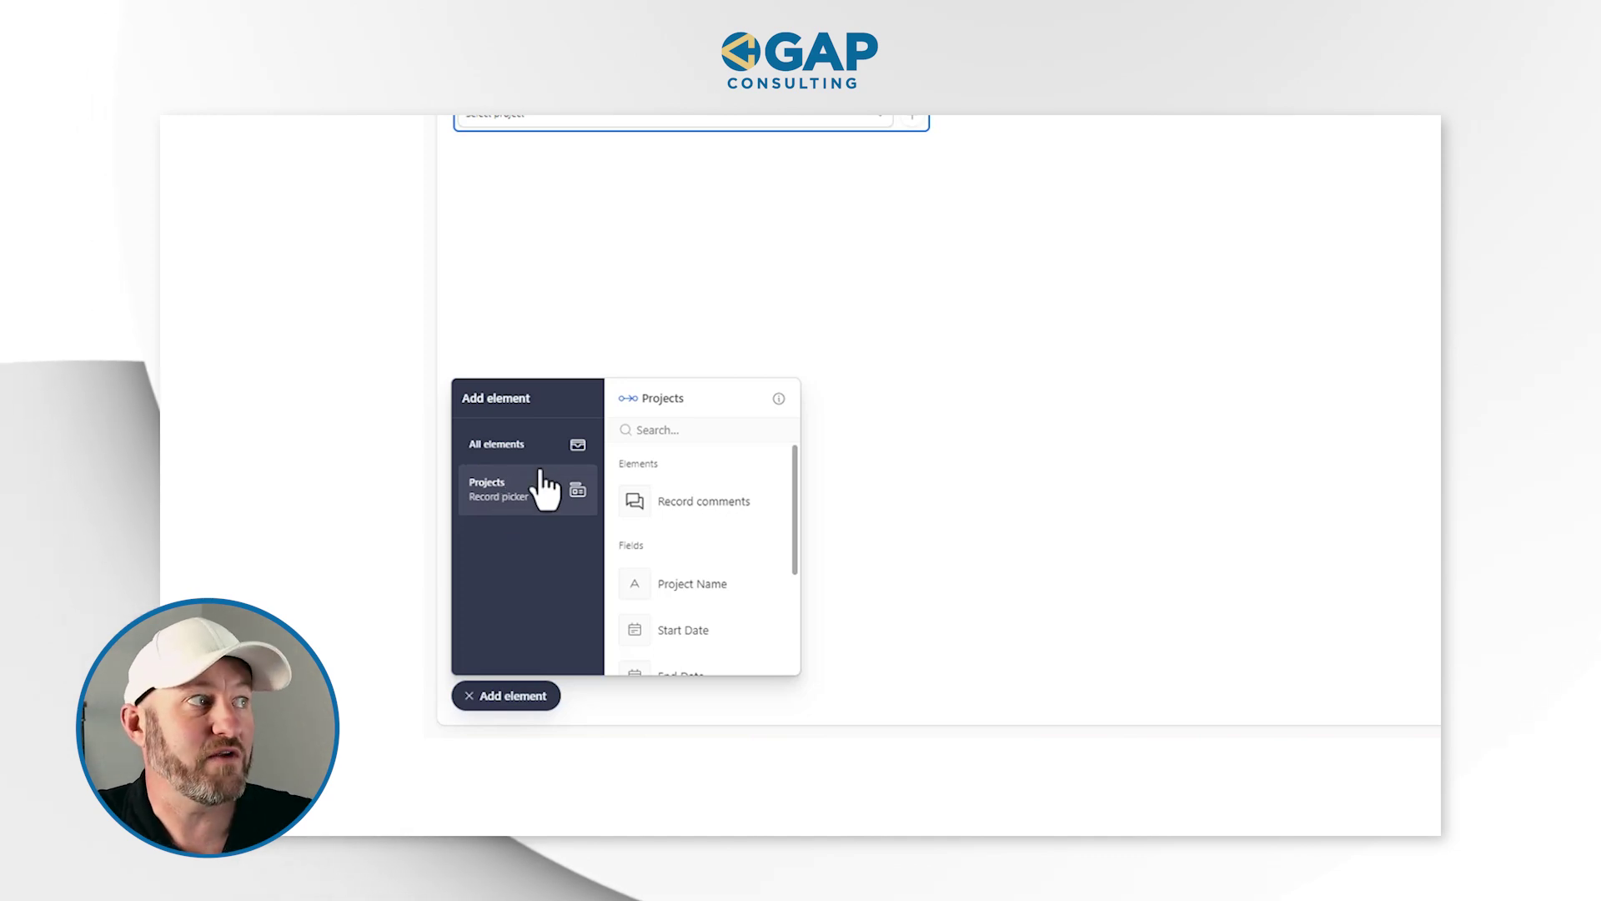
# Add the Project Name field beneath the Projects record picker and stretch the picker across the full canvas width
pyautogui.scroll(2, 738, 255)
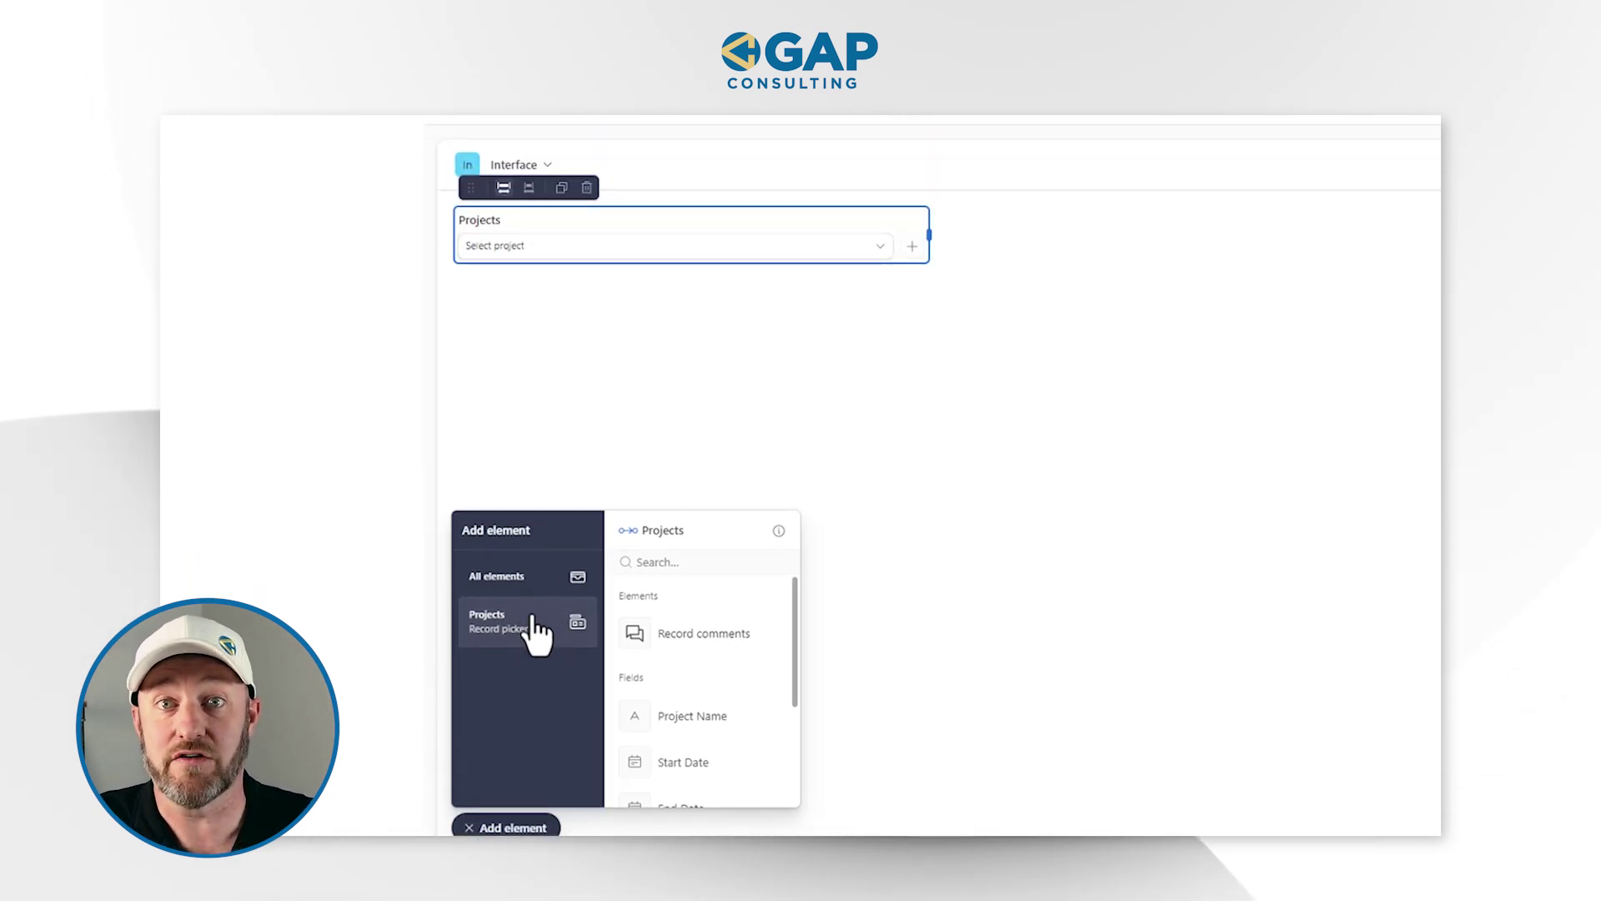
pyautogui.scroll(-1, 584, 617)
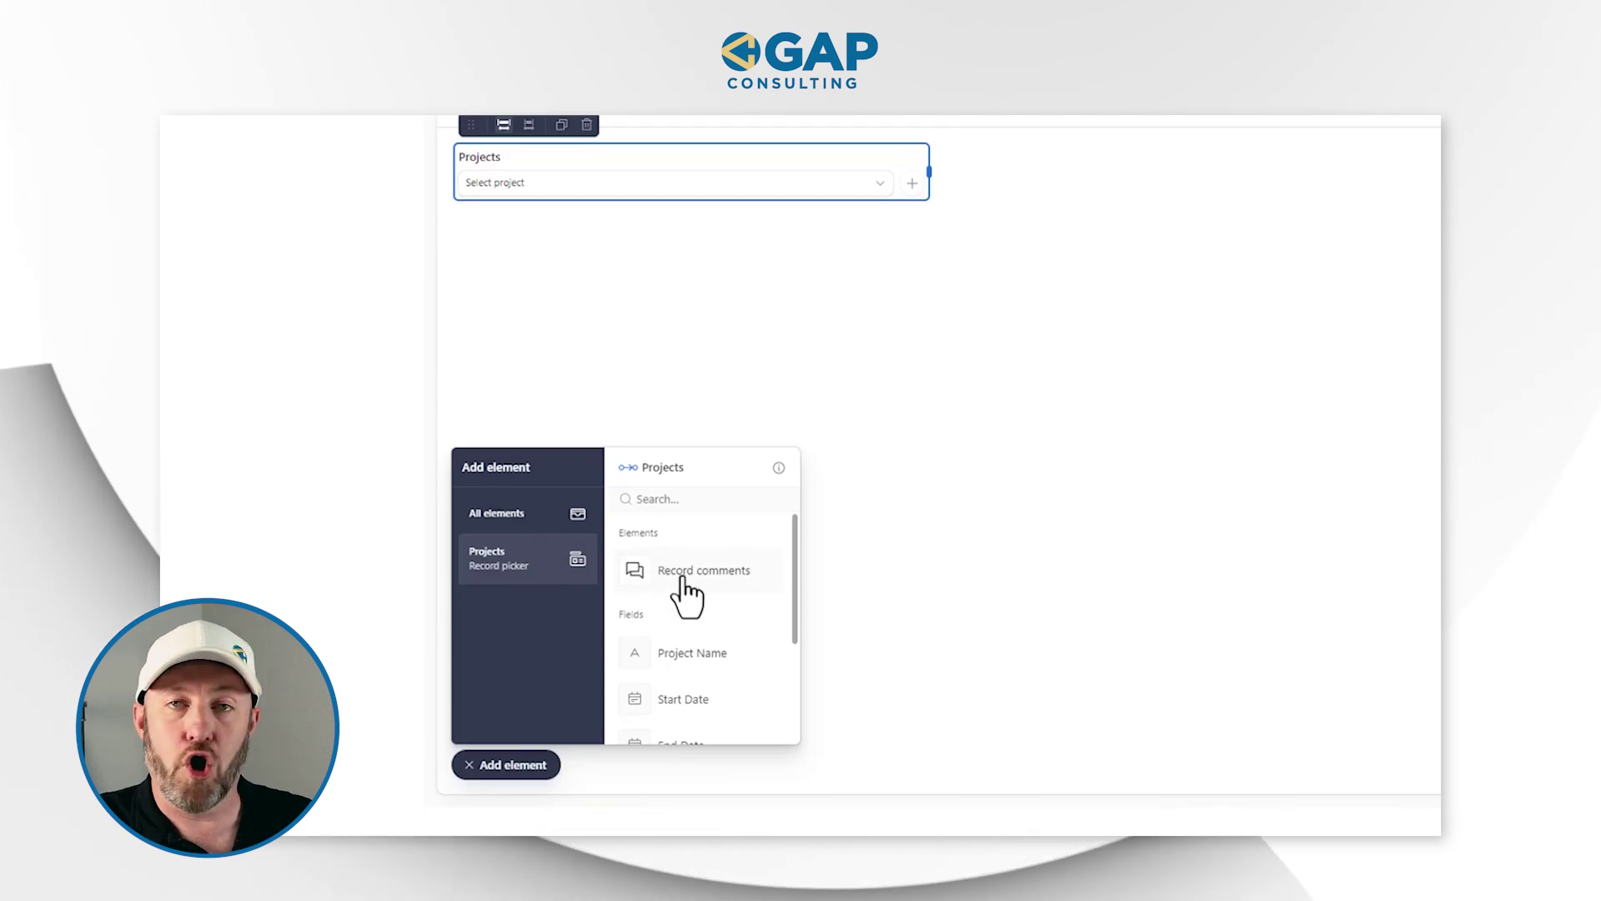
pyautogui.scroll(-2, 691, 593)
pyautogui.scroll(-1, 691, 633)
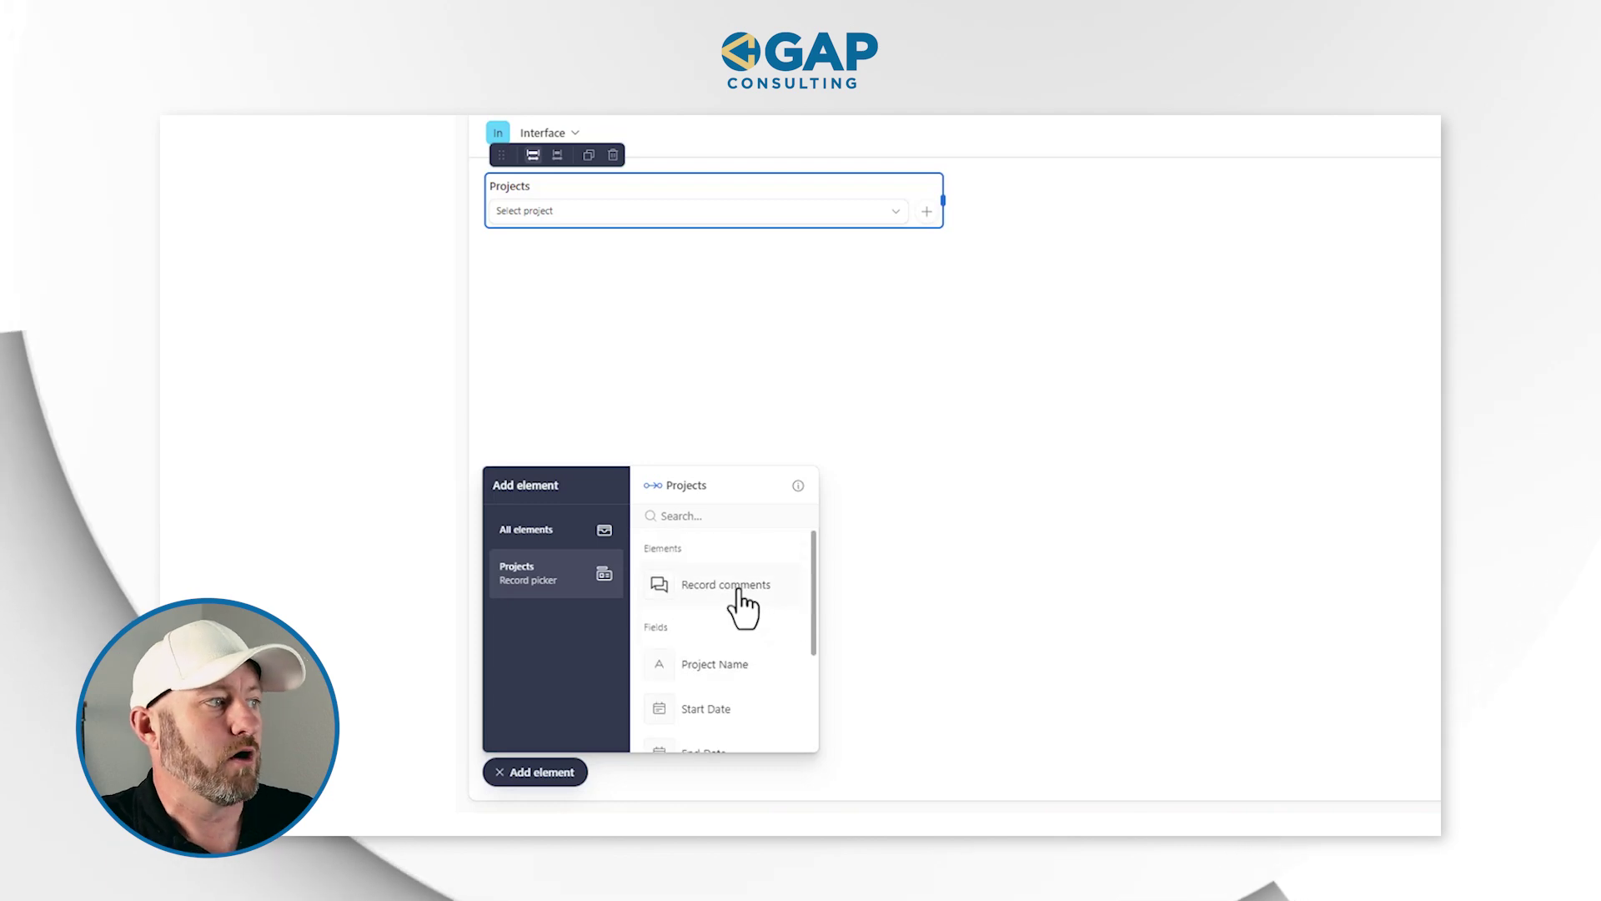
pyautogui.moveTo(730, 684); pyautogui.dragTo(868, 319)
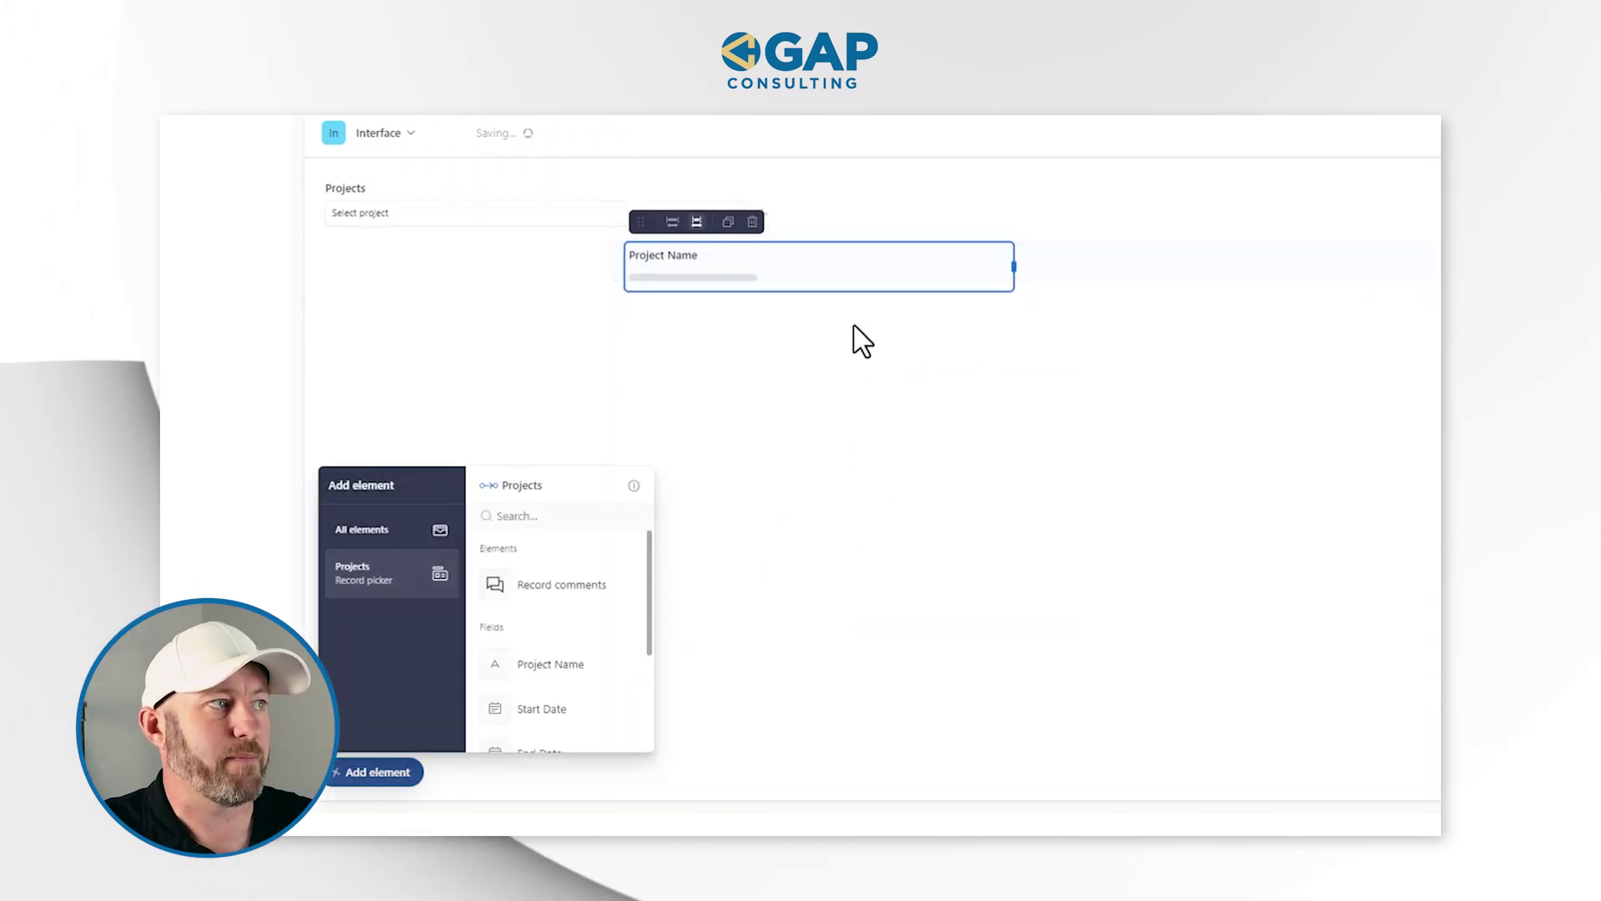
pyautogui.click(615, 202)
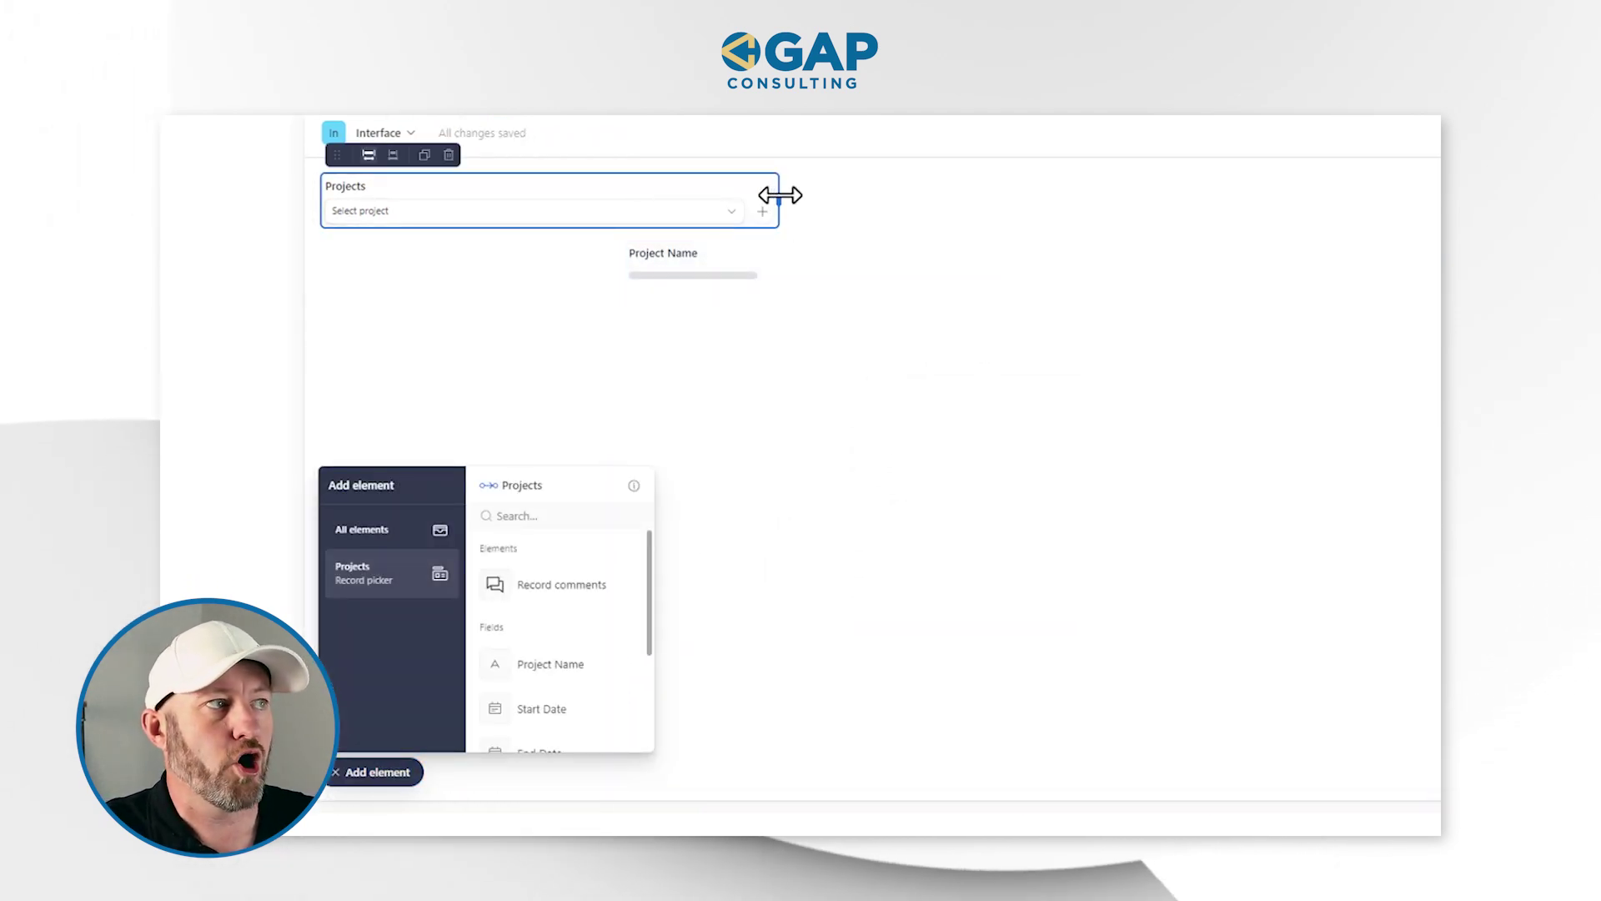
pyautogui.moveTo(779, 195); pyautogui.dragTo(1416, 175)
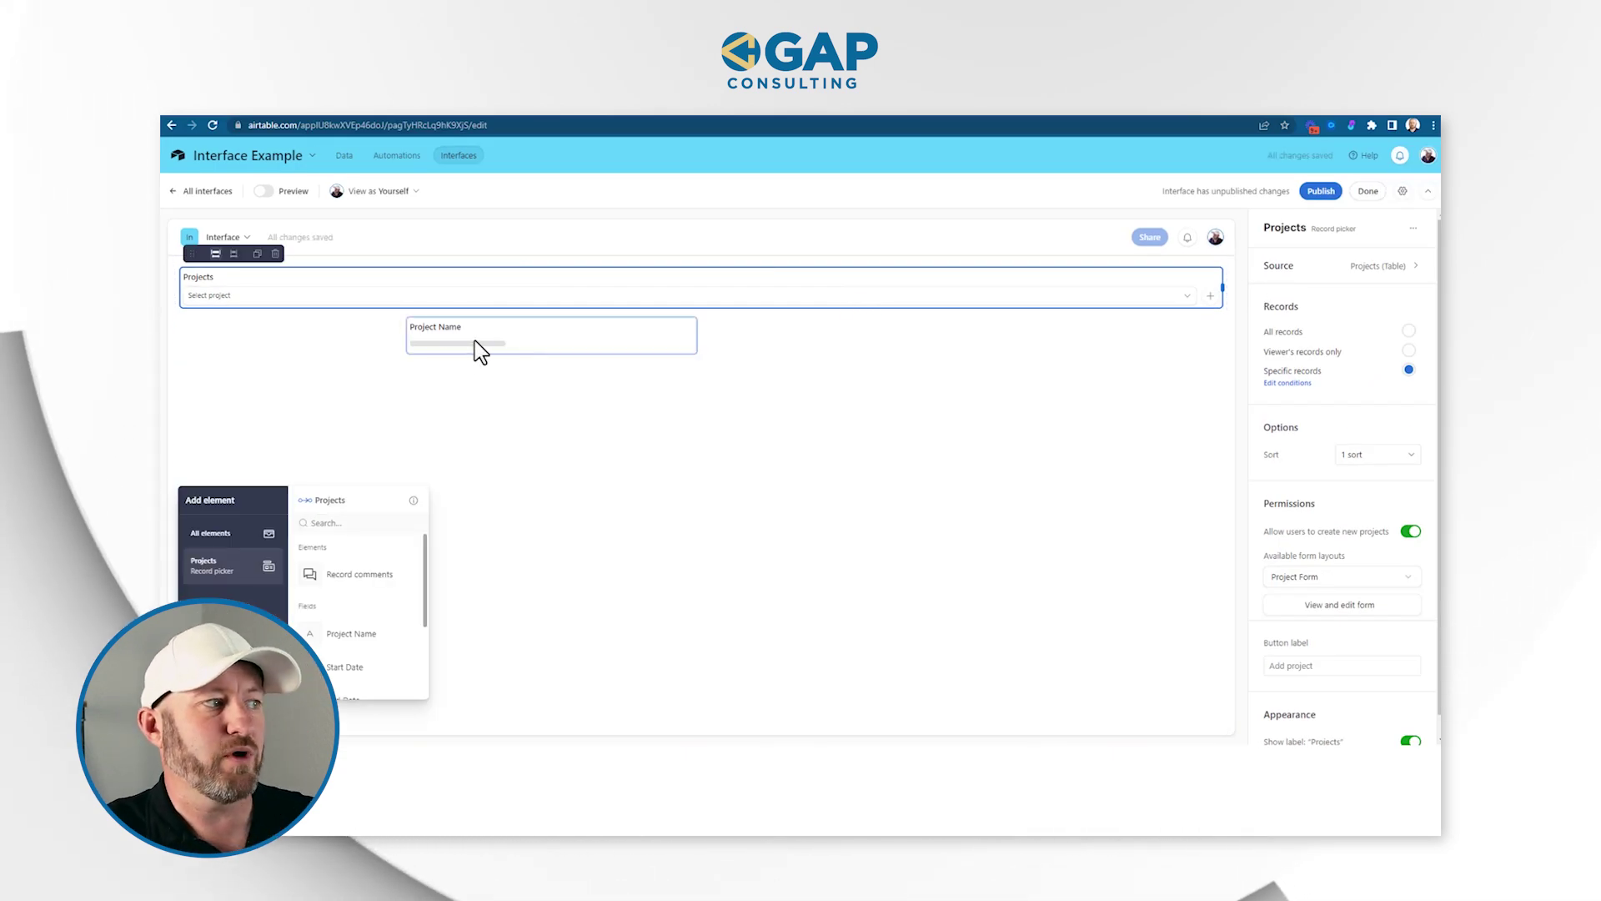
# Add the Start Date field from the Projects record picker directly below Project Name
pyautogui.scroll(-2, 335, 592)
pyautogui.click(338, 619)
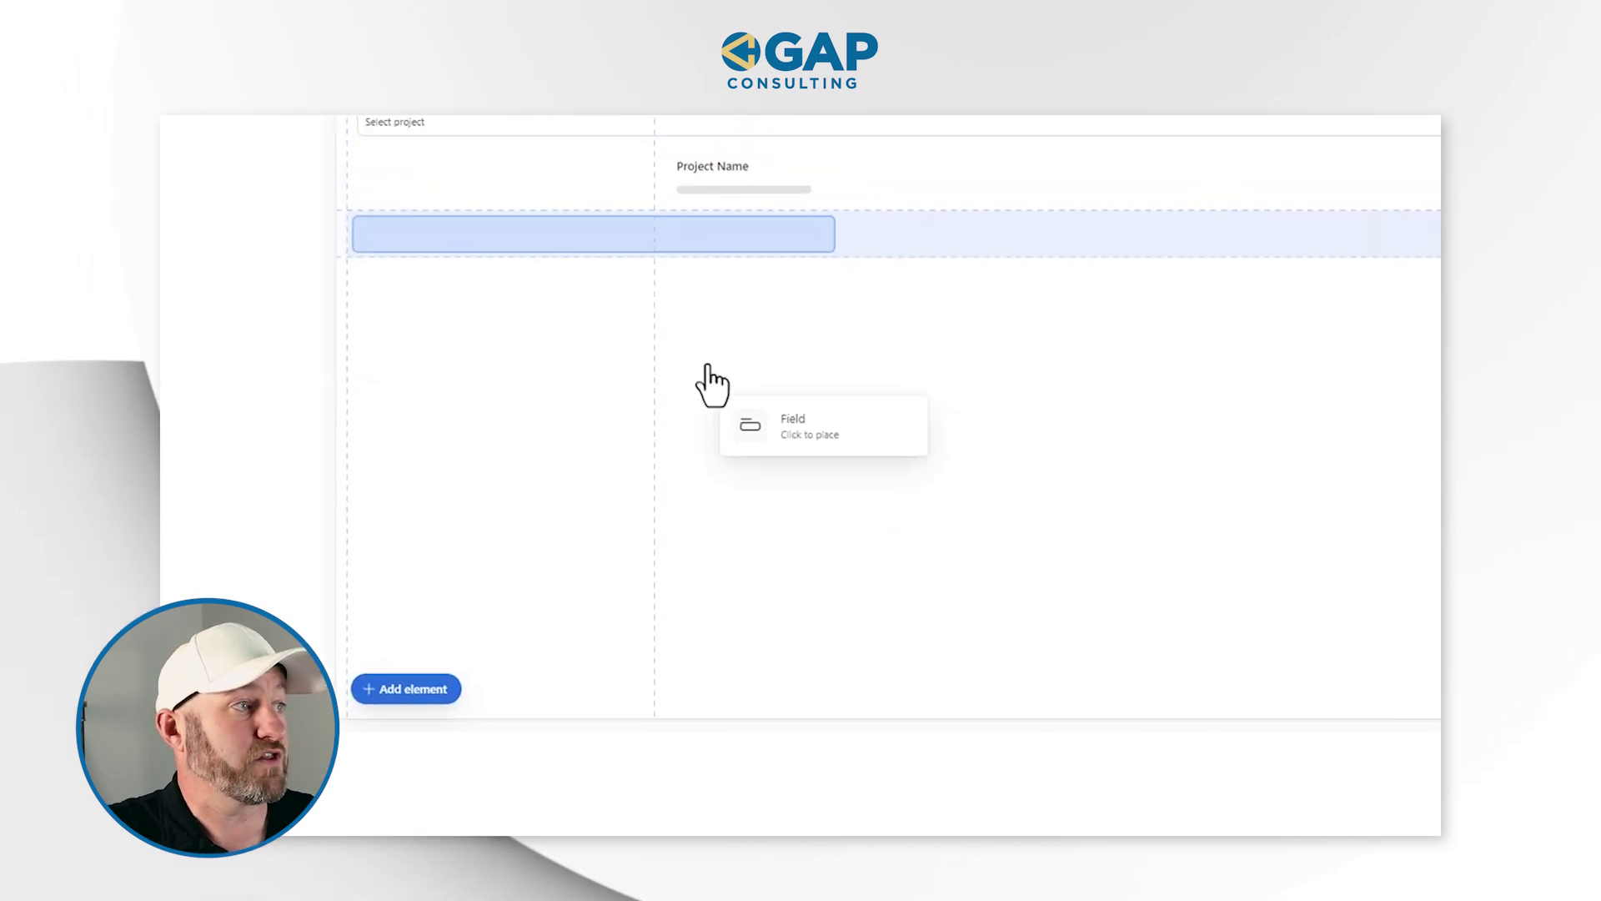
pyautogui.click(748, 219)
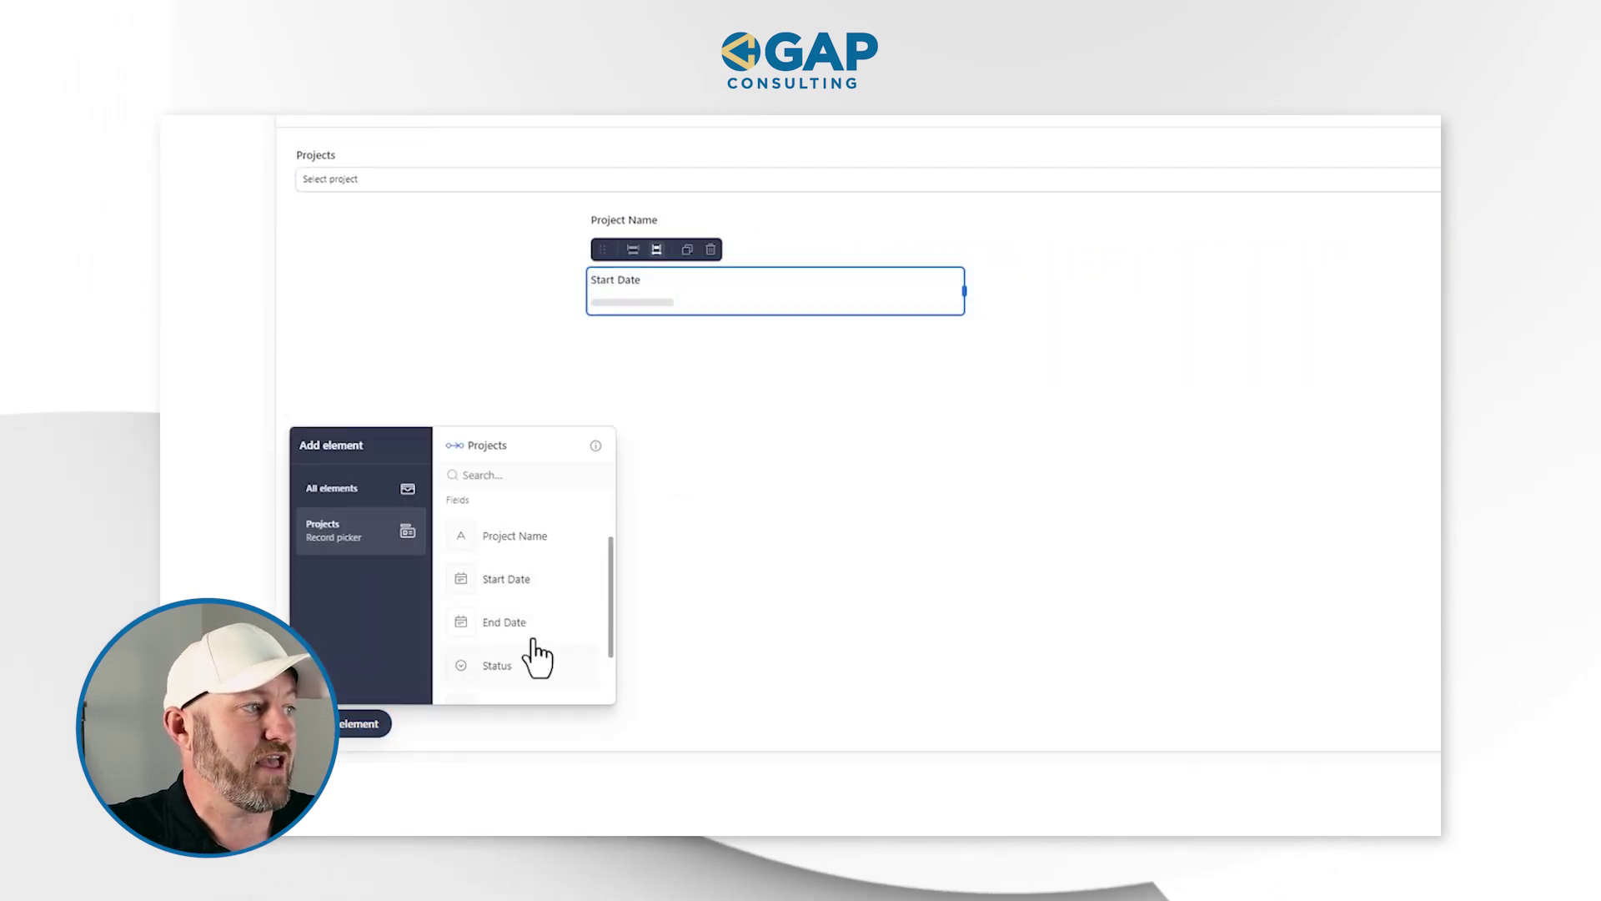
# Place the End Date field beside Start Date, and put Status and Project Manager side by side in the row below
pyautogui.click(534, 640)
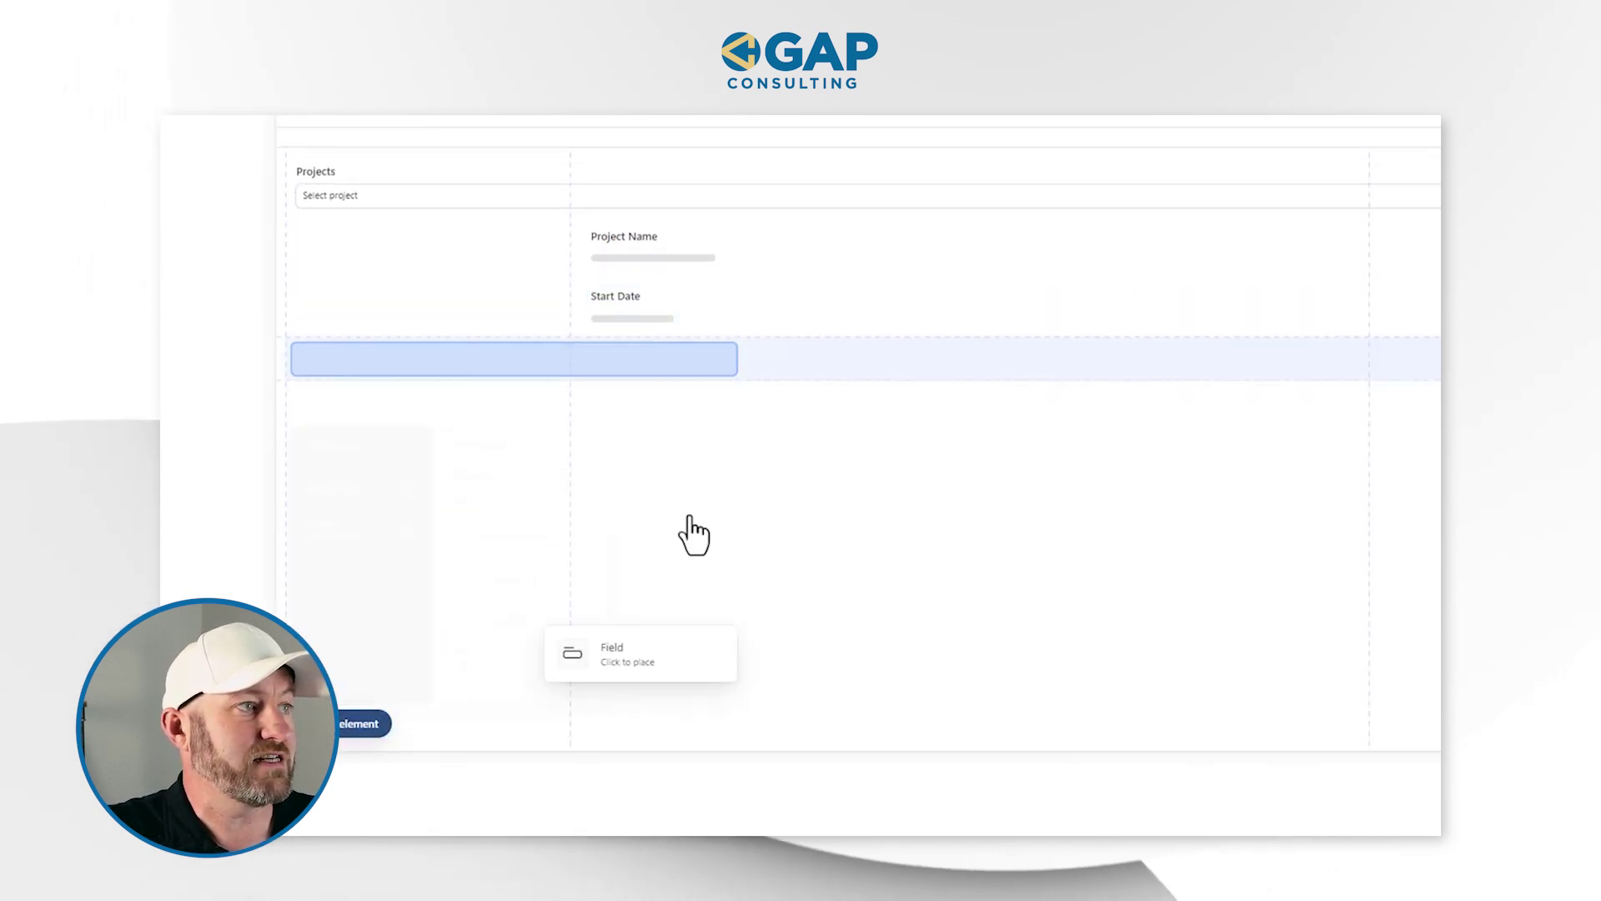
pyautogui.click(1232, 324)
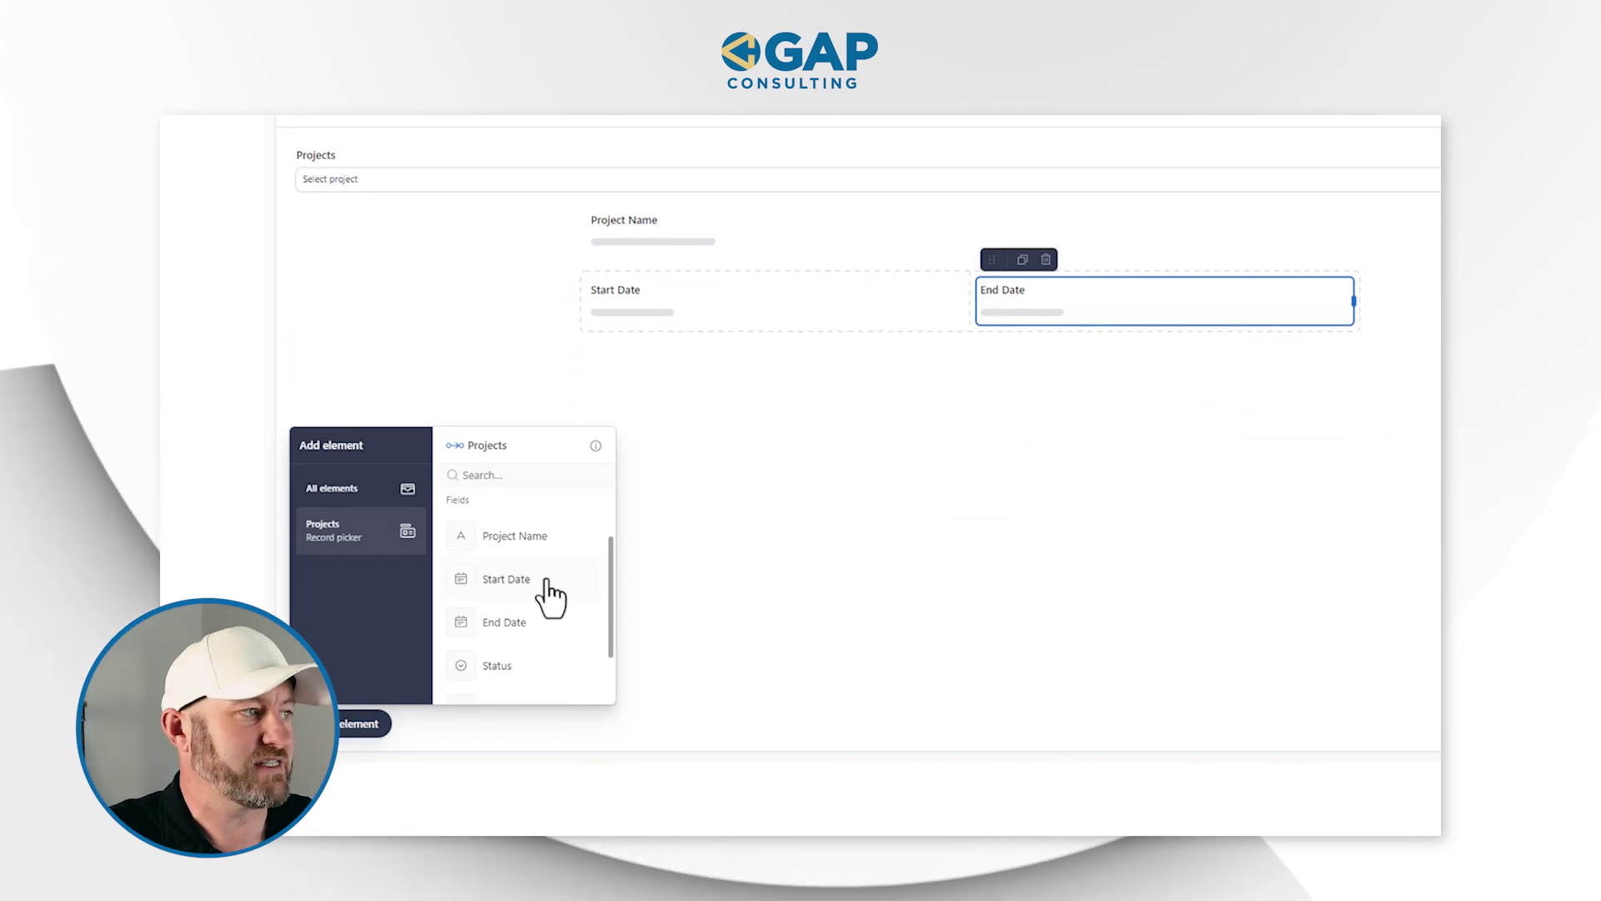
pyautogui.scroll(-1, 505, 609)
pyautogui.click(500, 592)
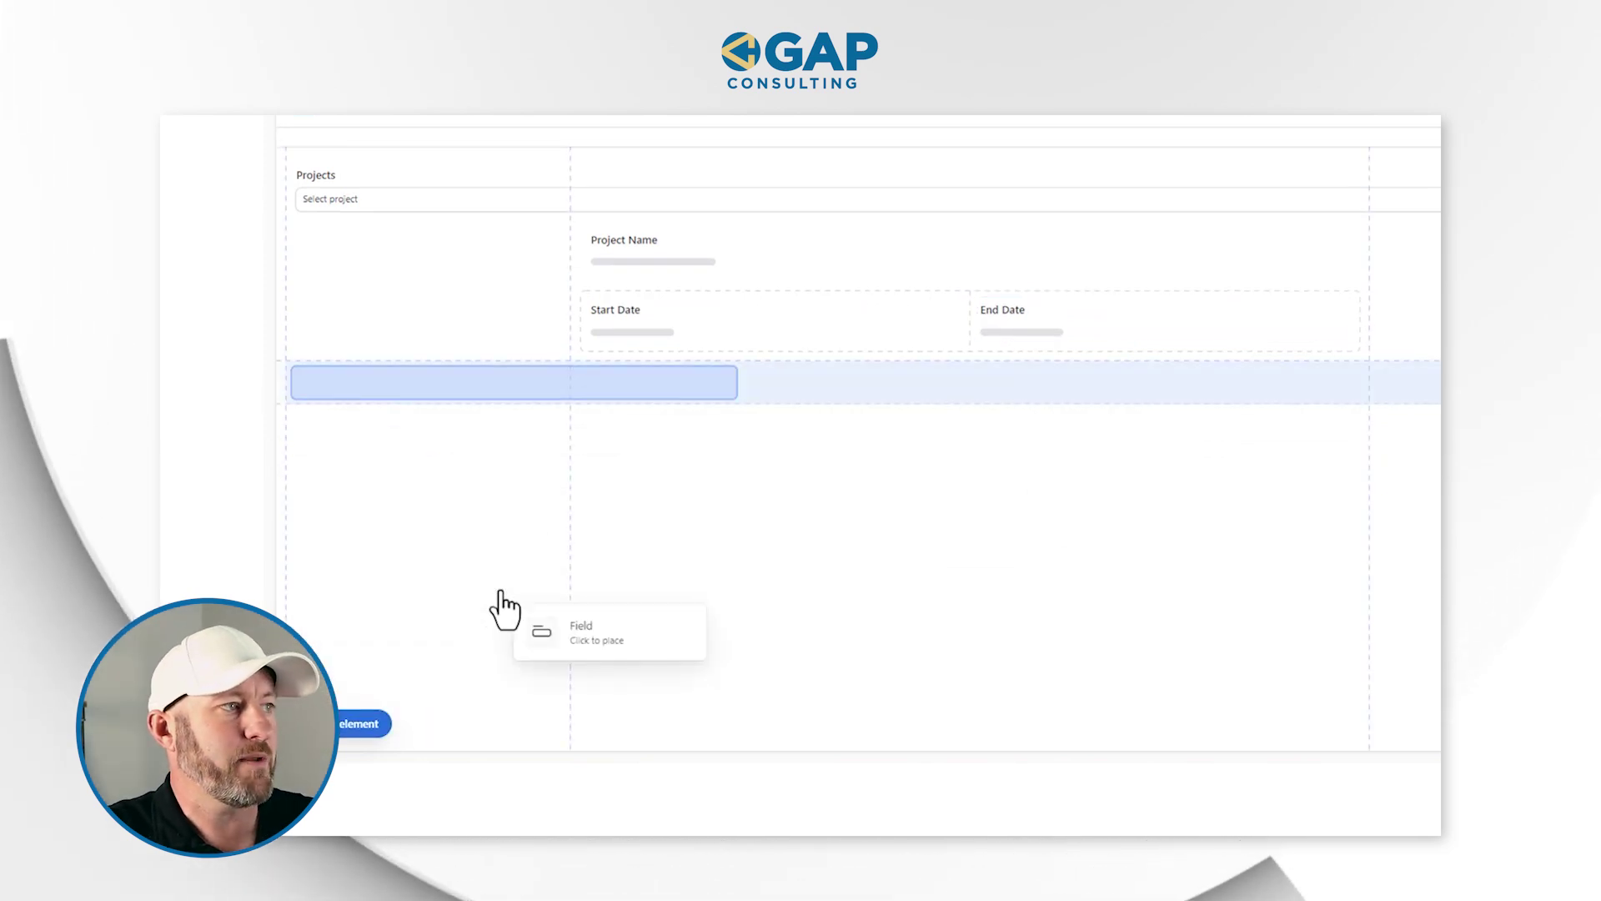
pyautogui.click(819, 433)
pyautogui.click(534, 675)
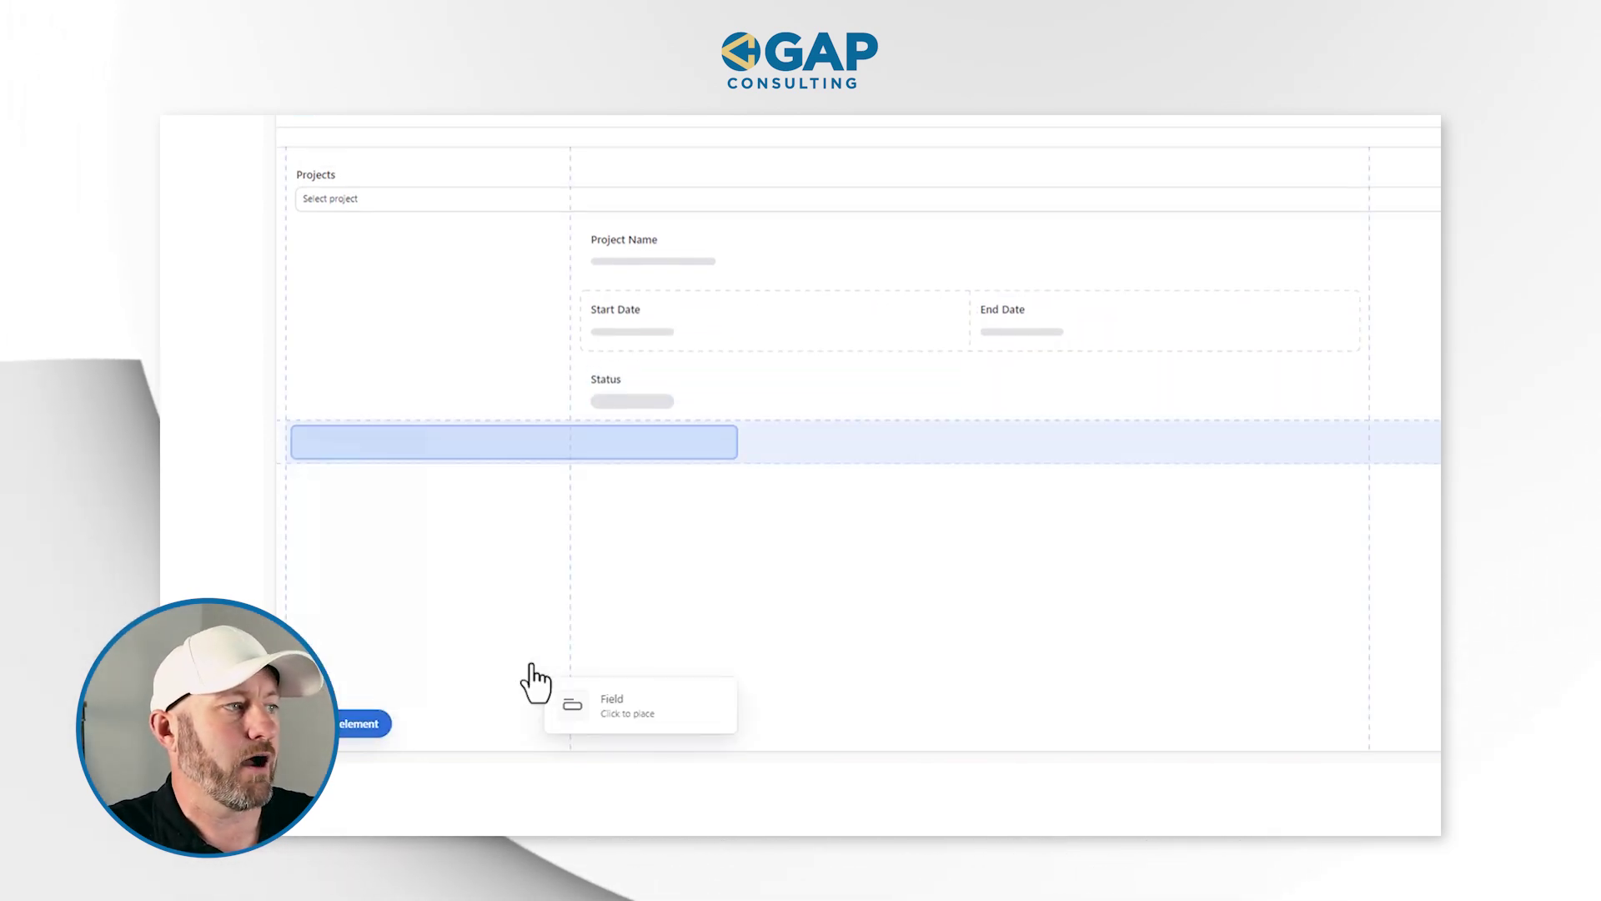
pyautogui.click(1171, 392)
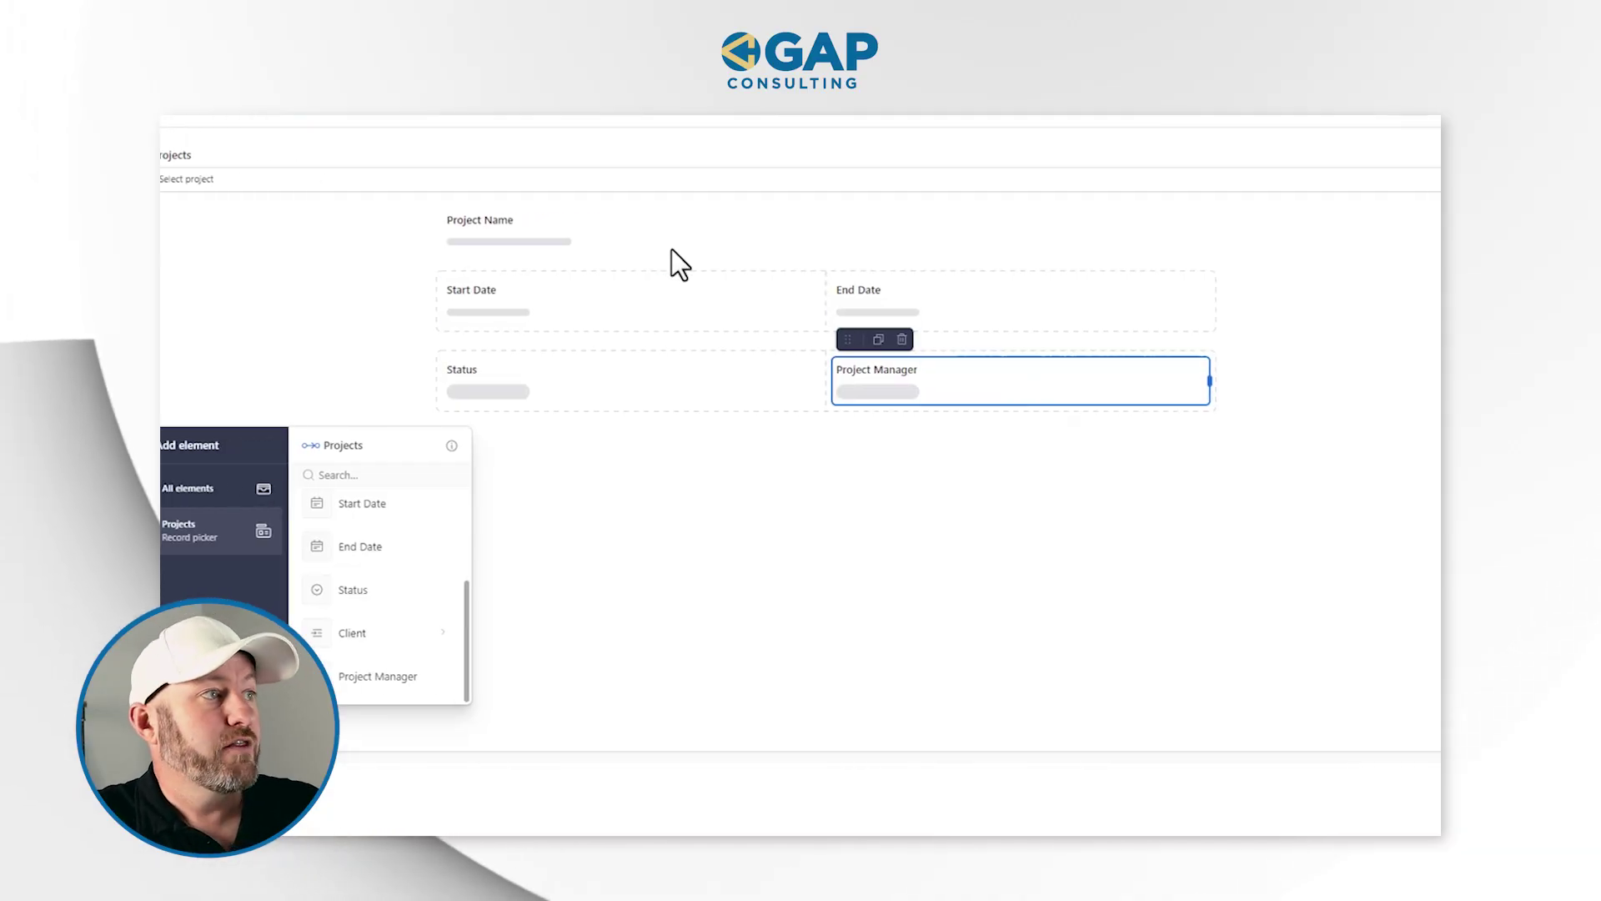
# Make the Project Name, Start Date and End Date fields editable
pyautogui.click(628, 219)
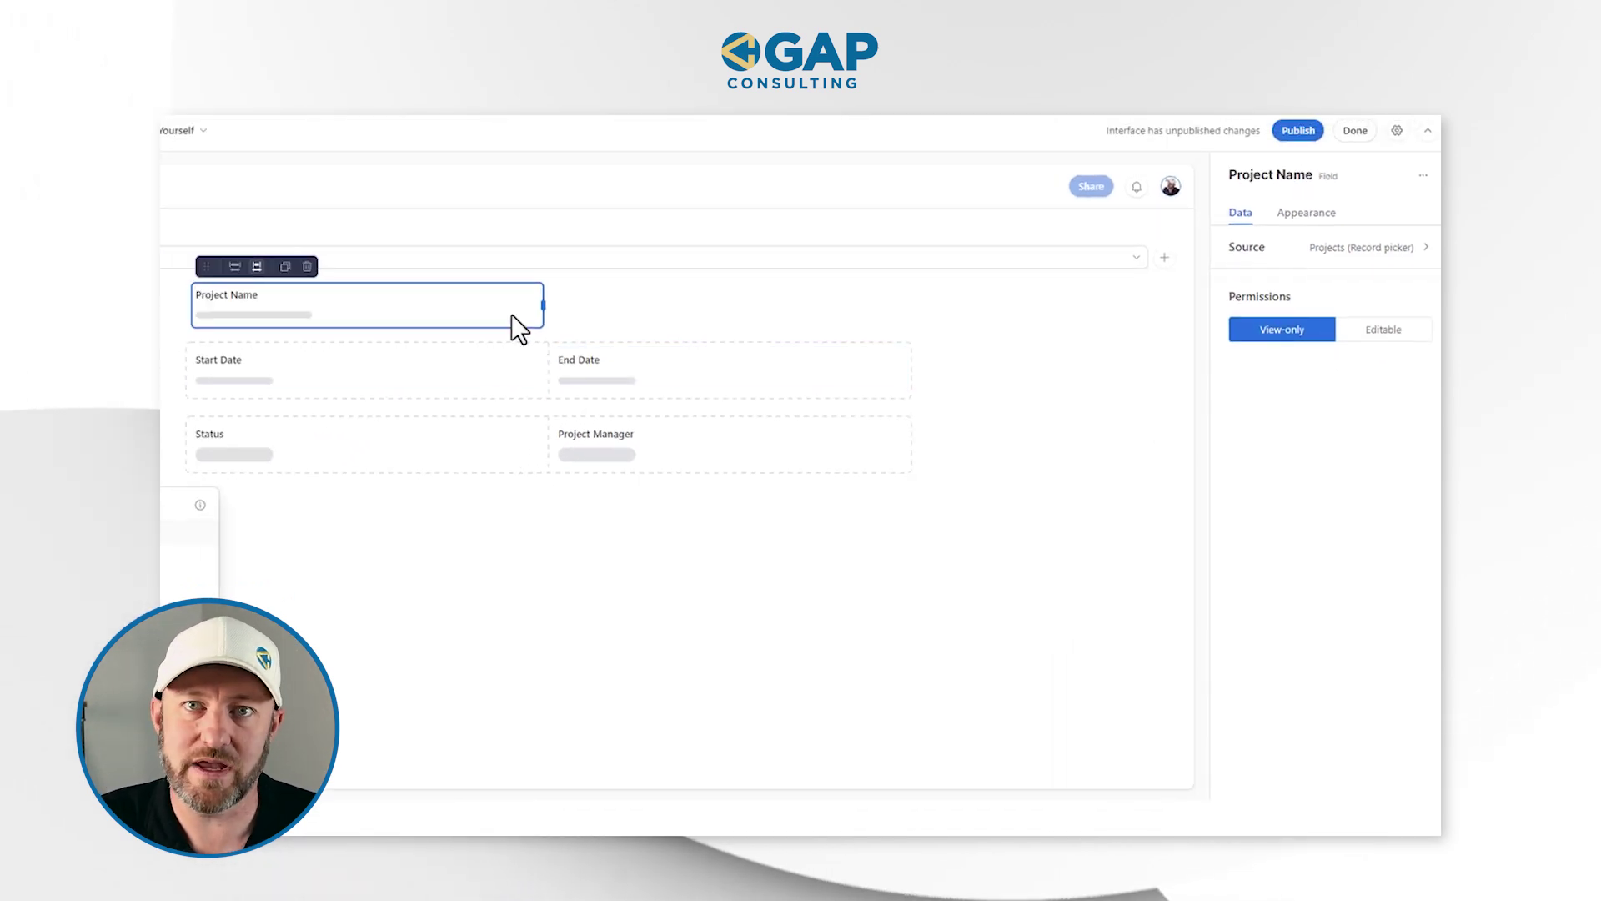
pyautogui.click(1381, 330)
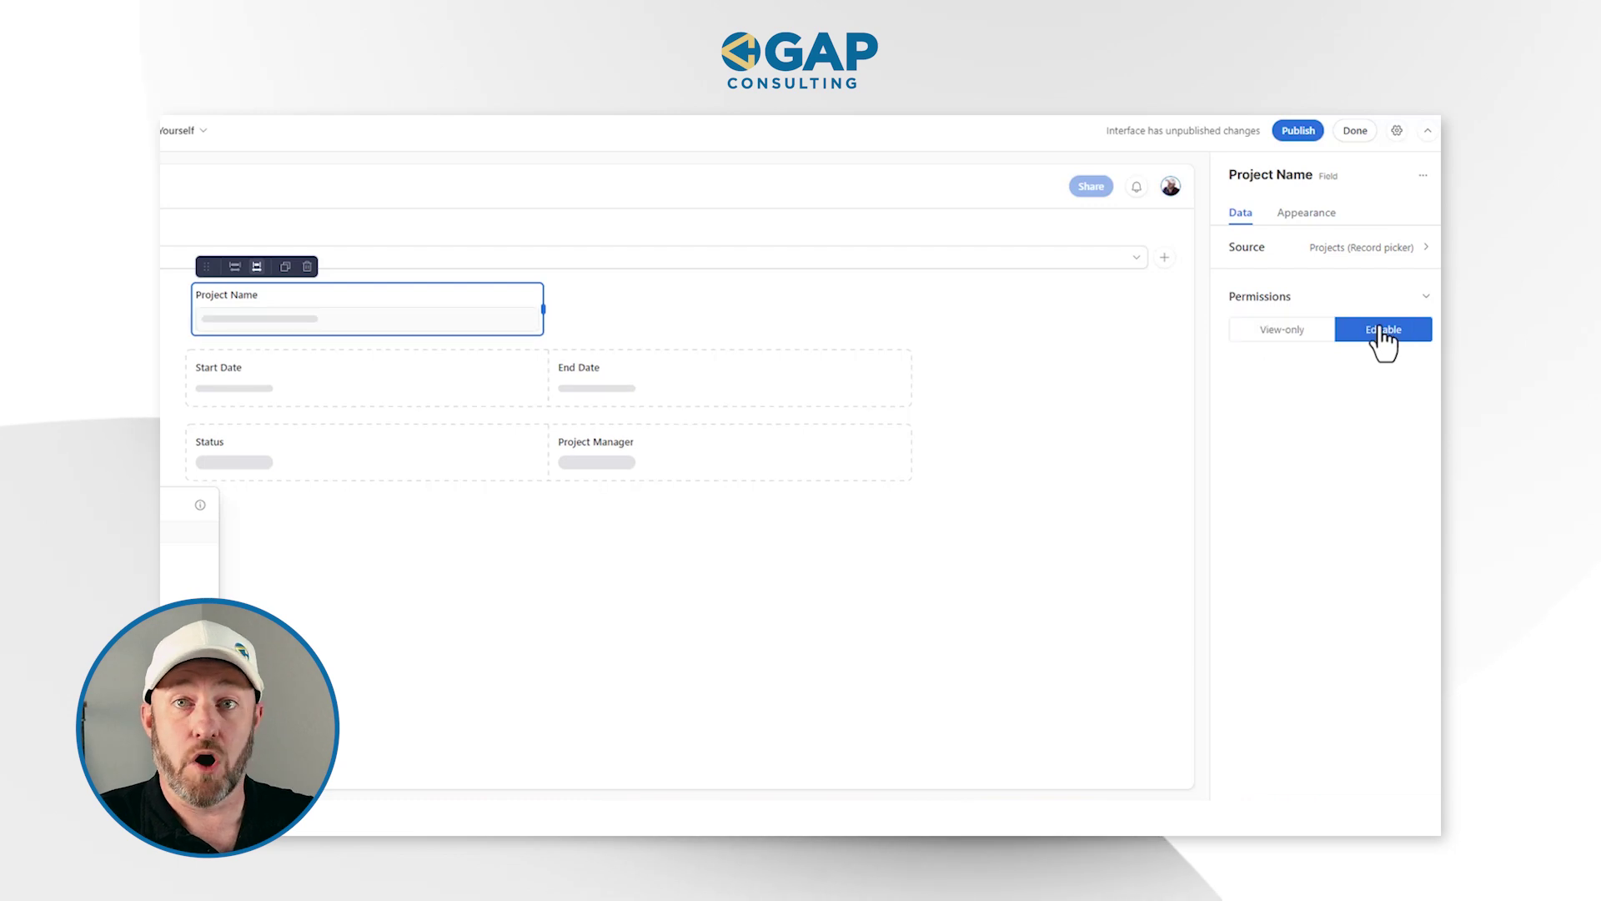
pyautogui.click(299, 392)
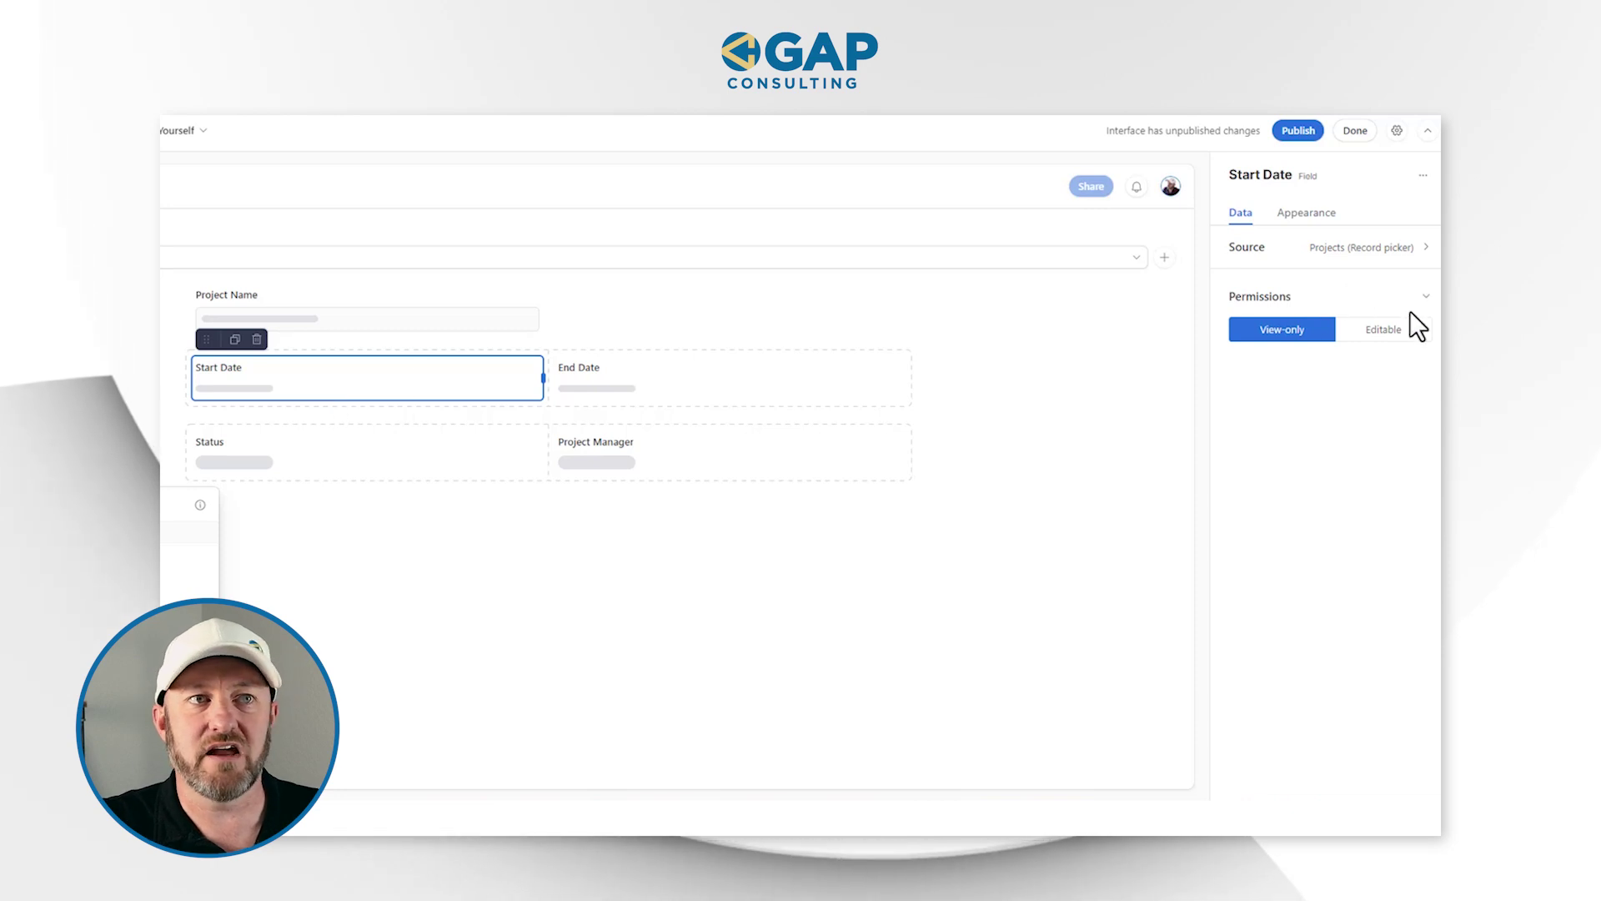
pyautogui.click(1388, 331)
pyautogui.click(608, 387)
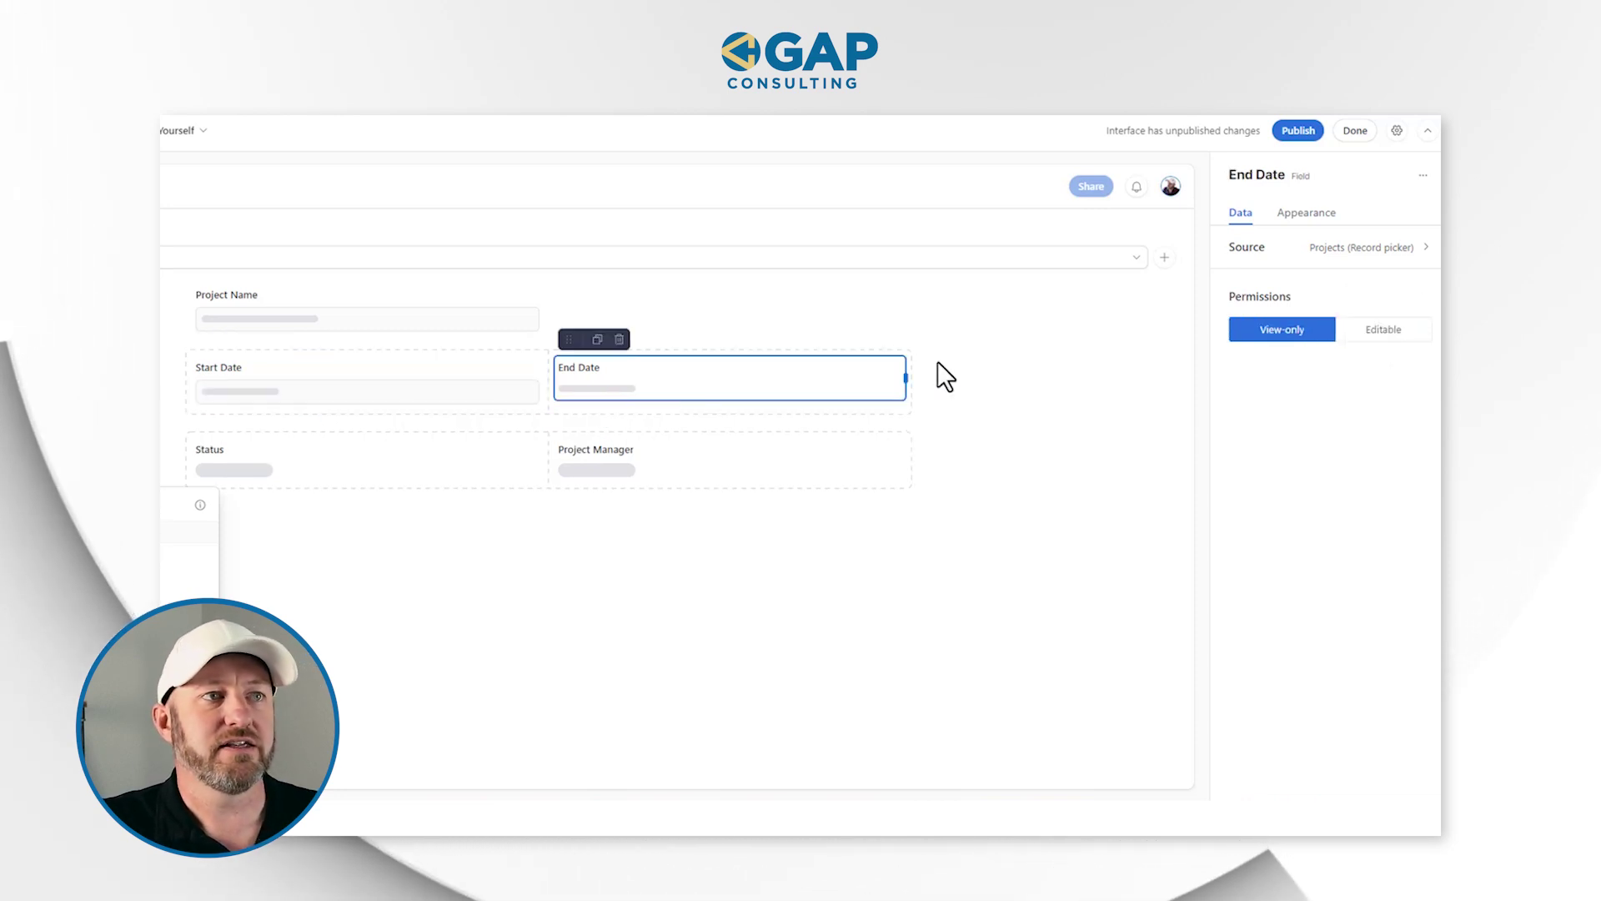
pyautogui.click(1388, 331)
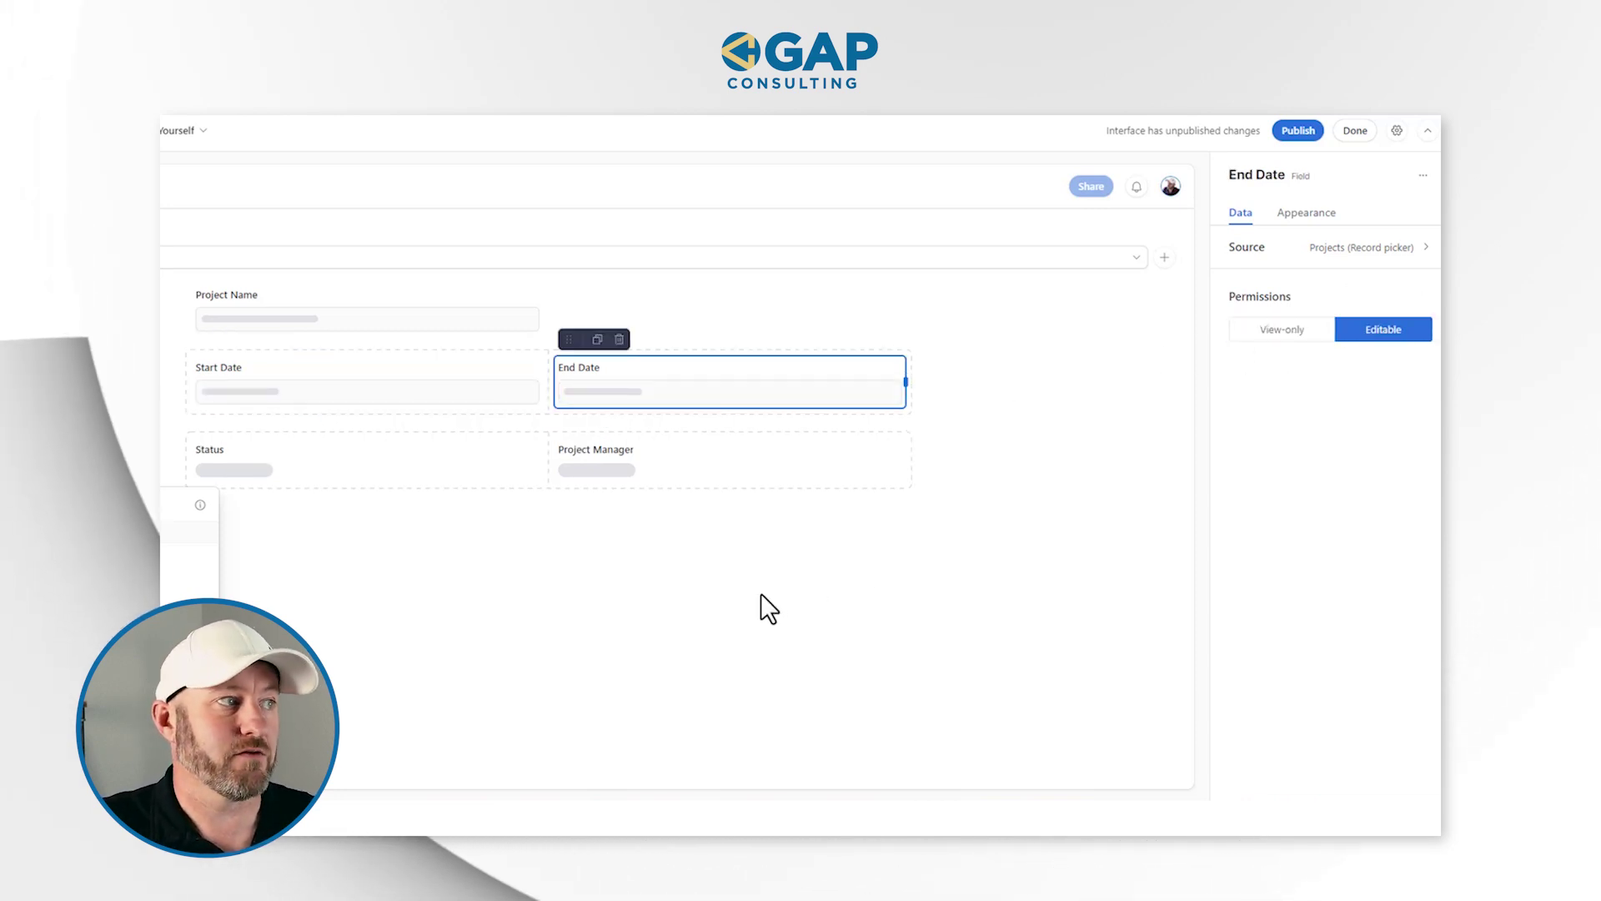
# Try the Large size and the hidden label on the Status field, and restore the Small size with its label shown
pyautogui.click(679, 475)
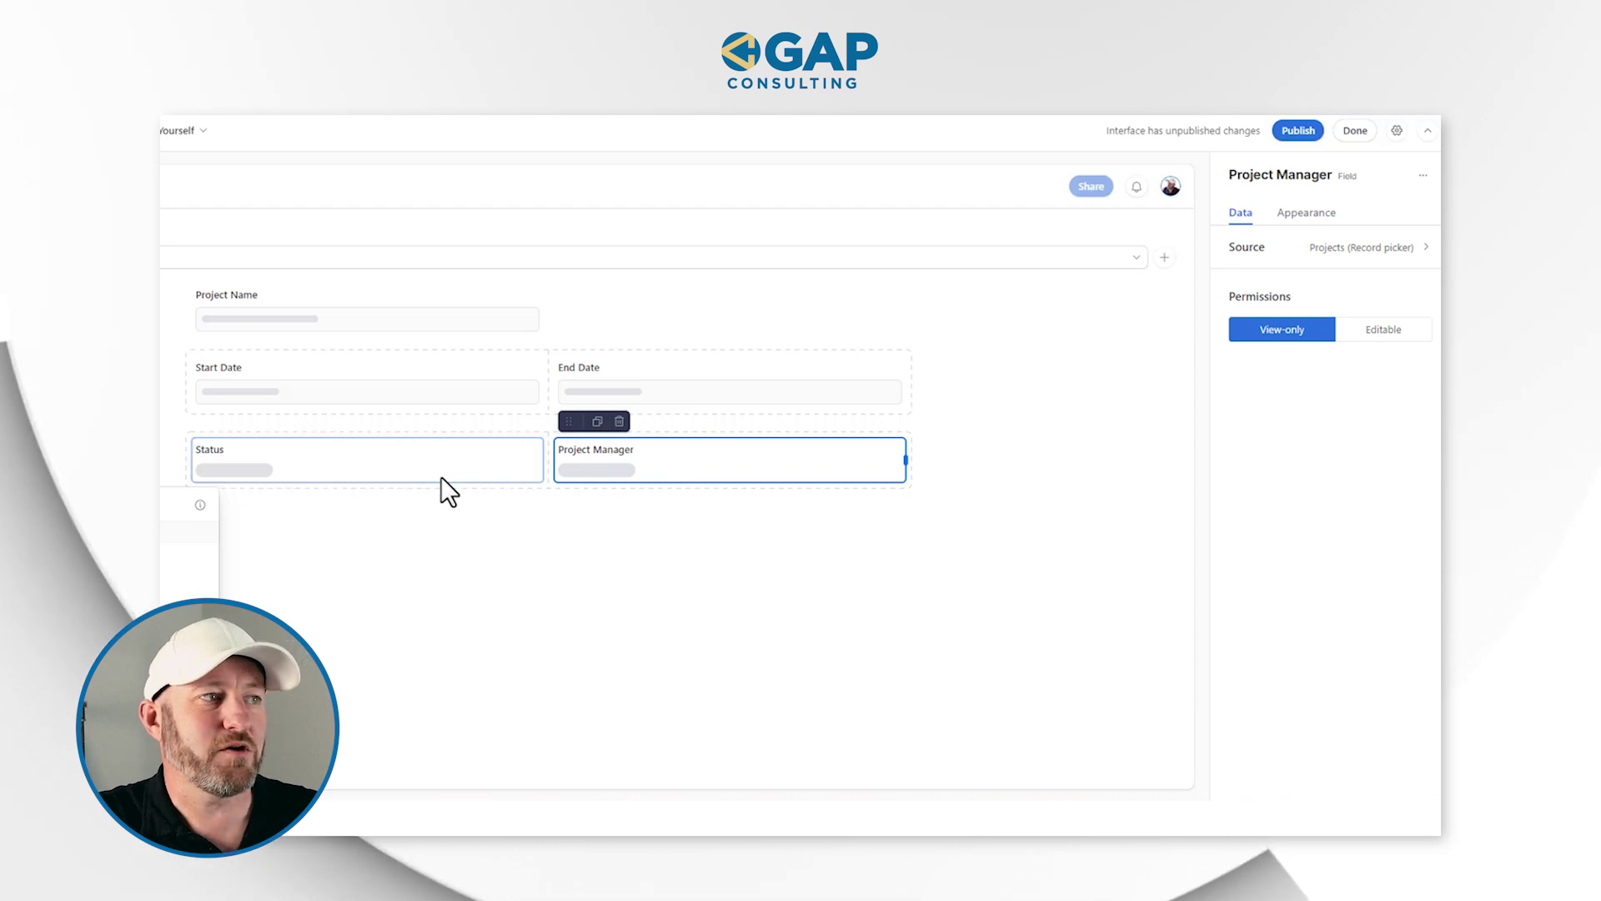
pyautogui.click(442, 479)
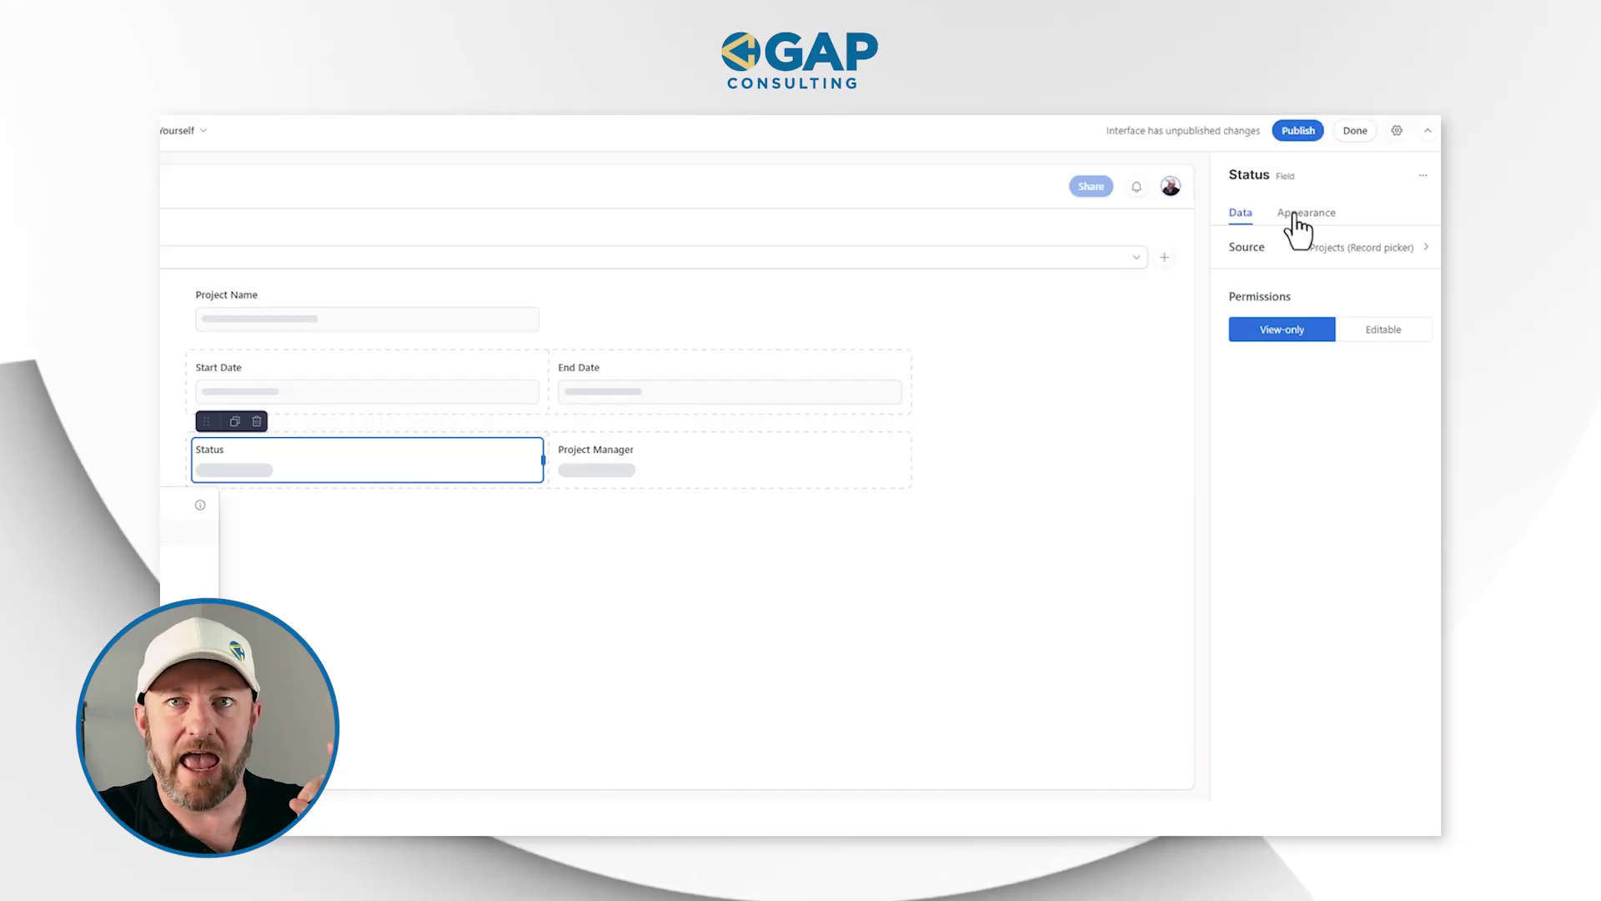
pyautogui.click(1282, 223)
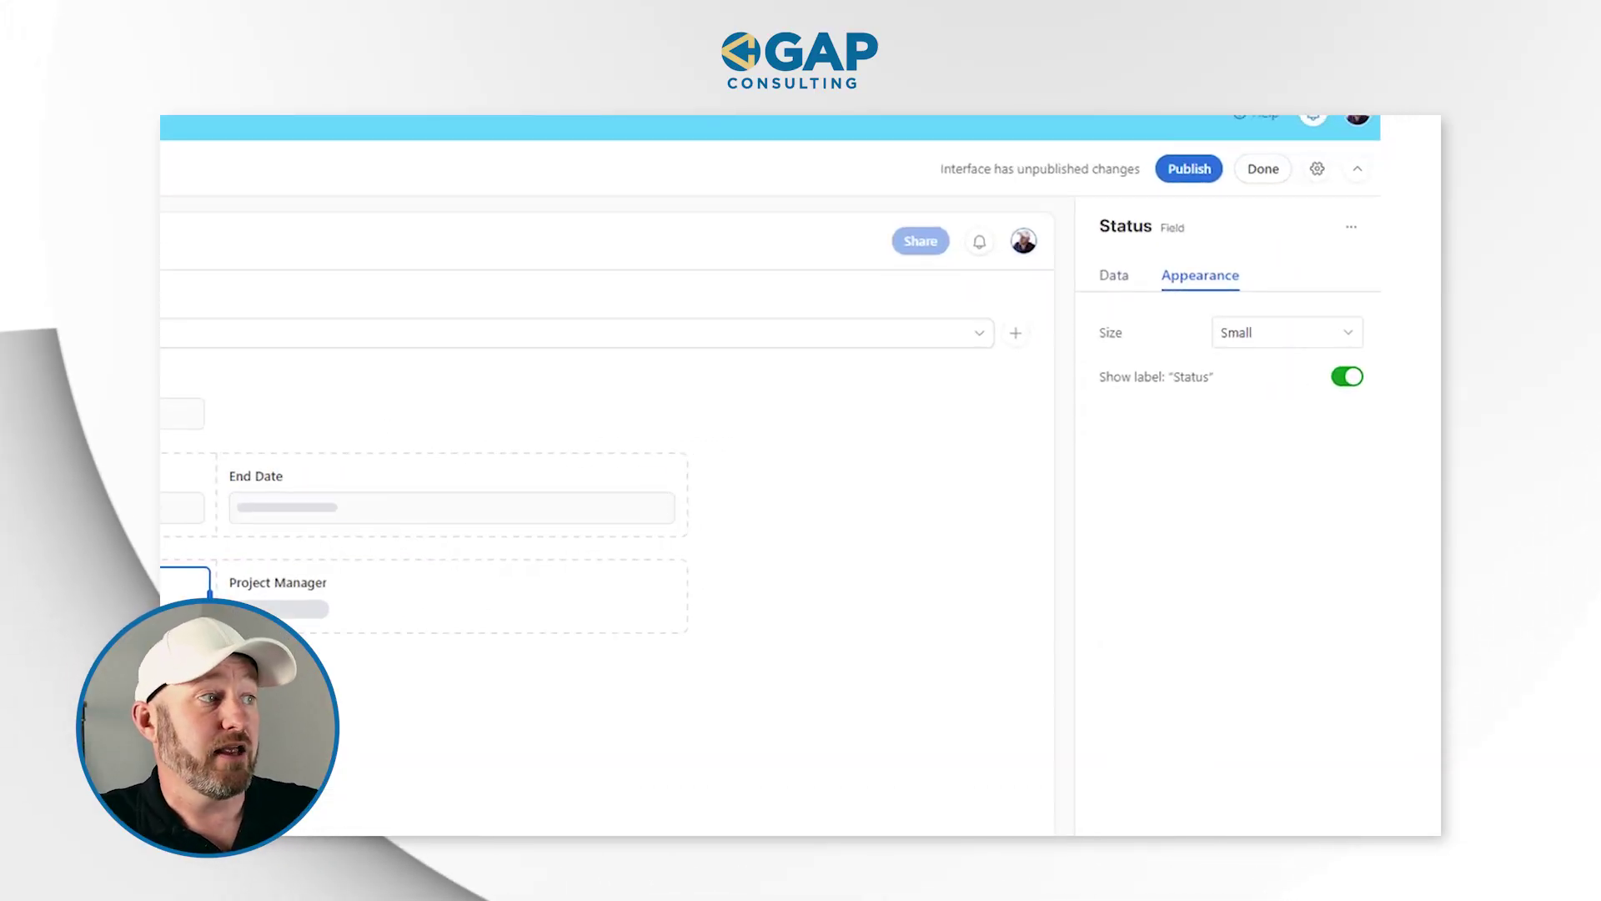
pyautogui.click(1276, 332)
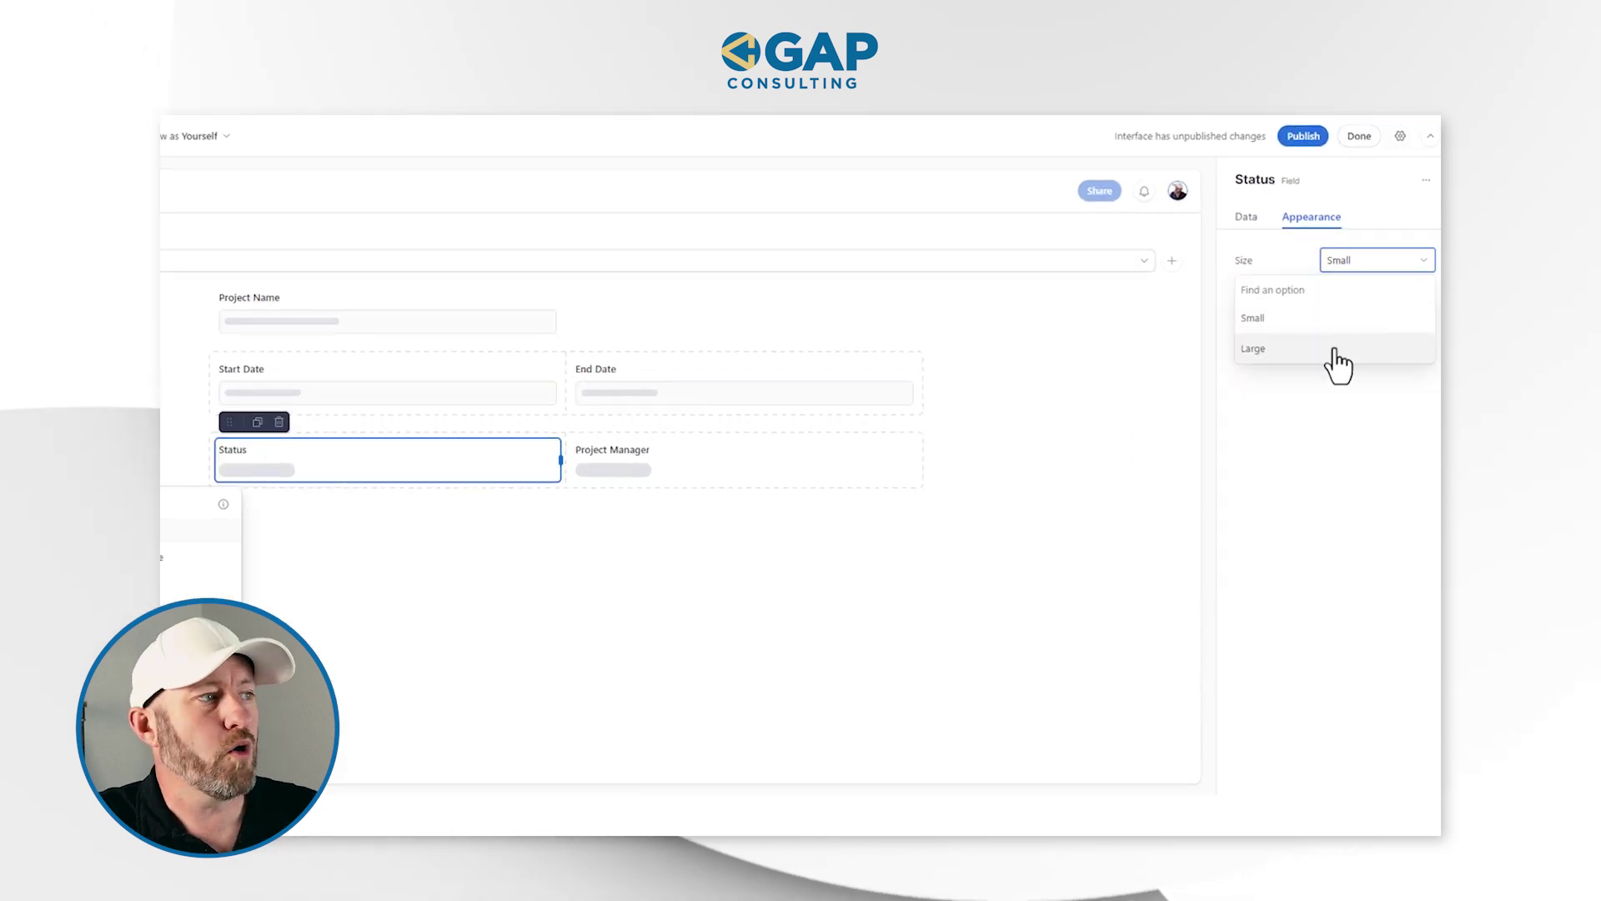
pyautogui.click(1333, 348)
pyautogui.click(1348, 272)
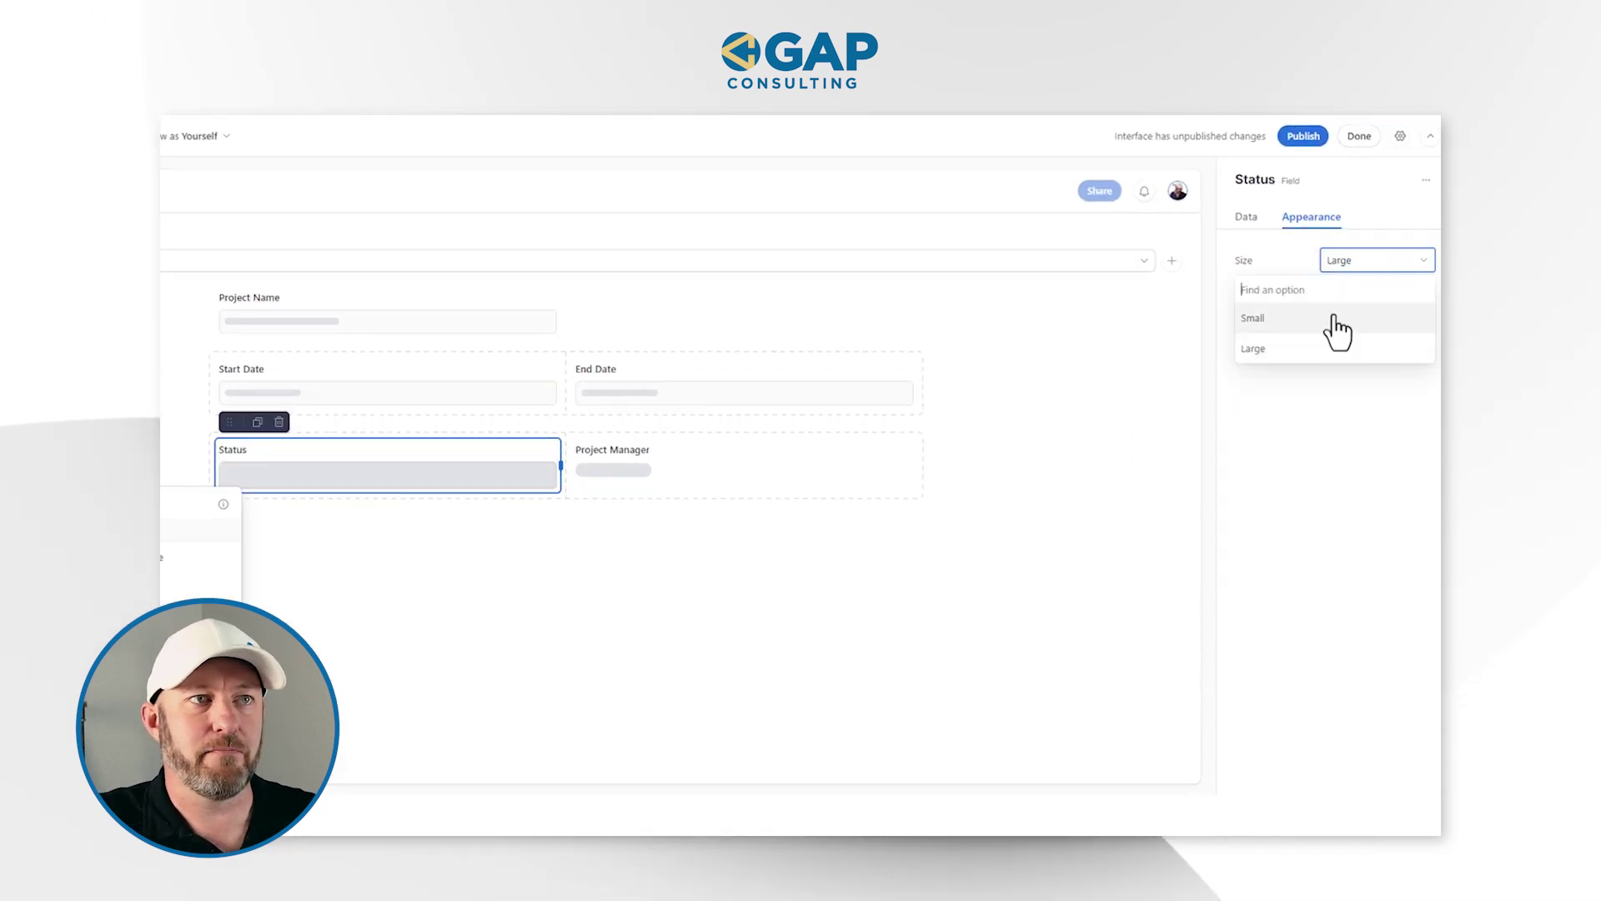
pyautogui.click(1353, 323)
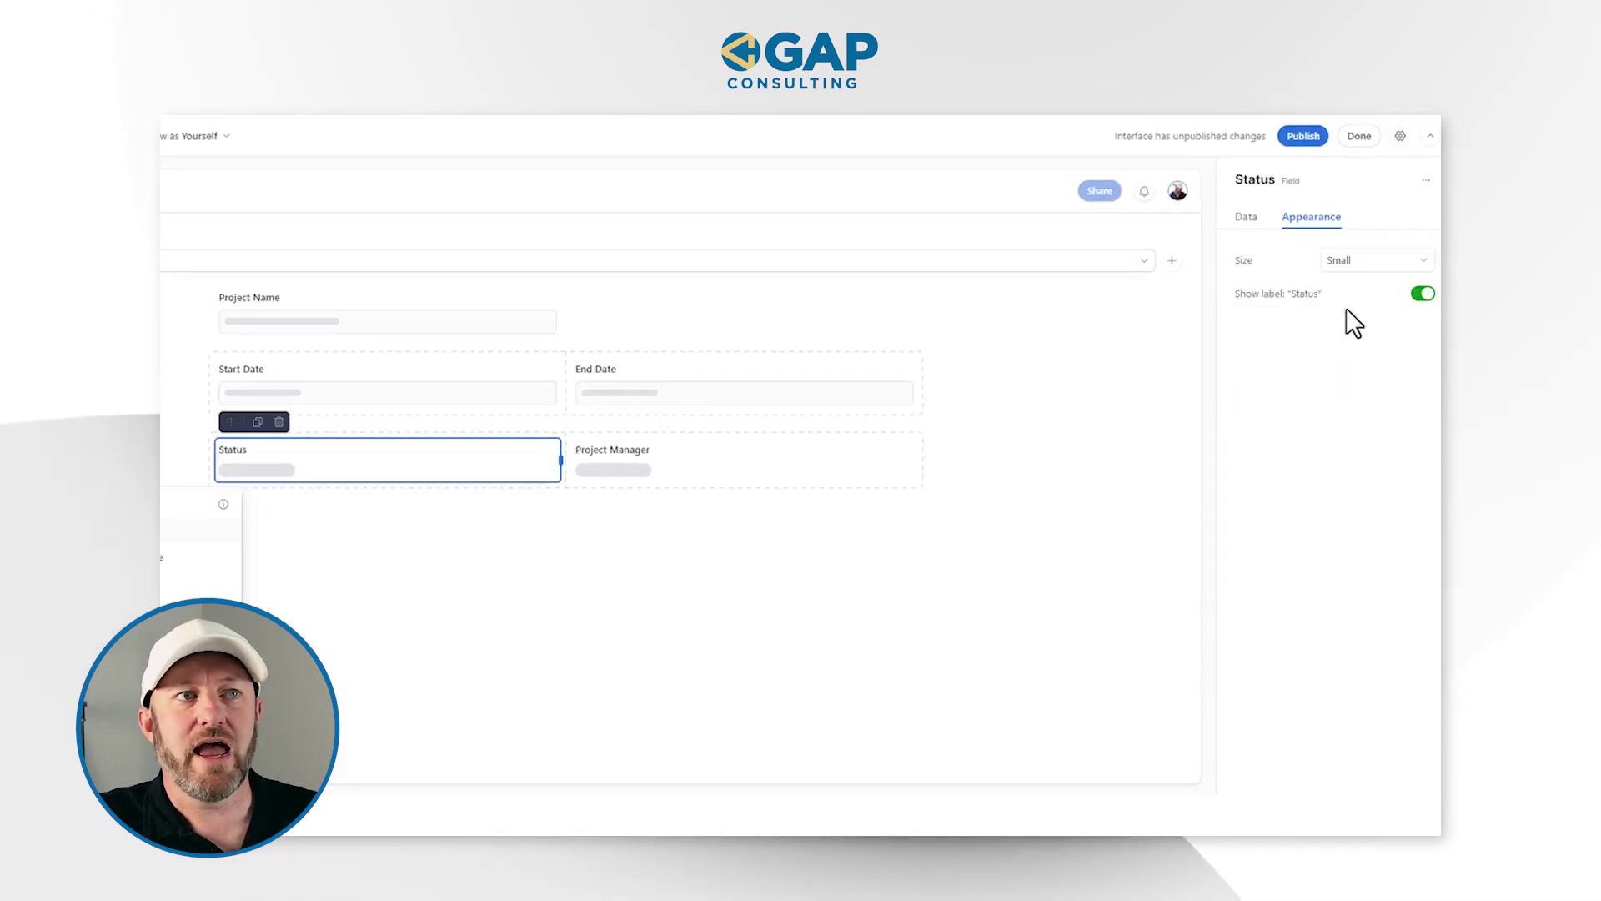
pyautogui.click(1420, 295)
pyautogui.click(1420, 294)
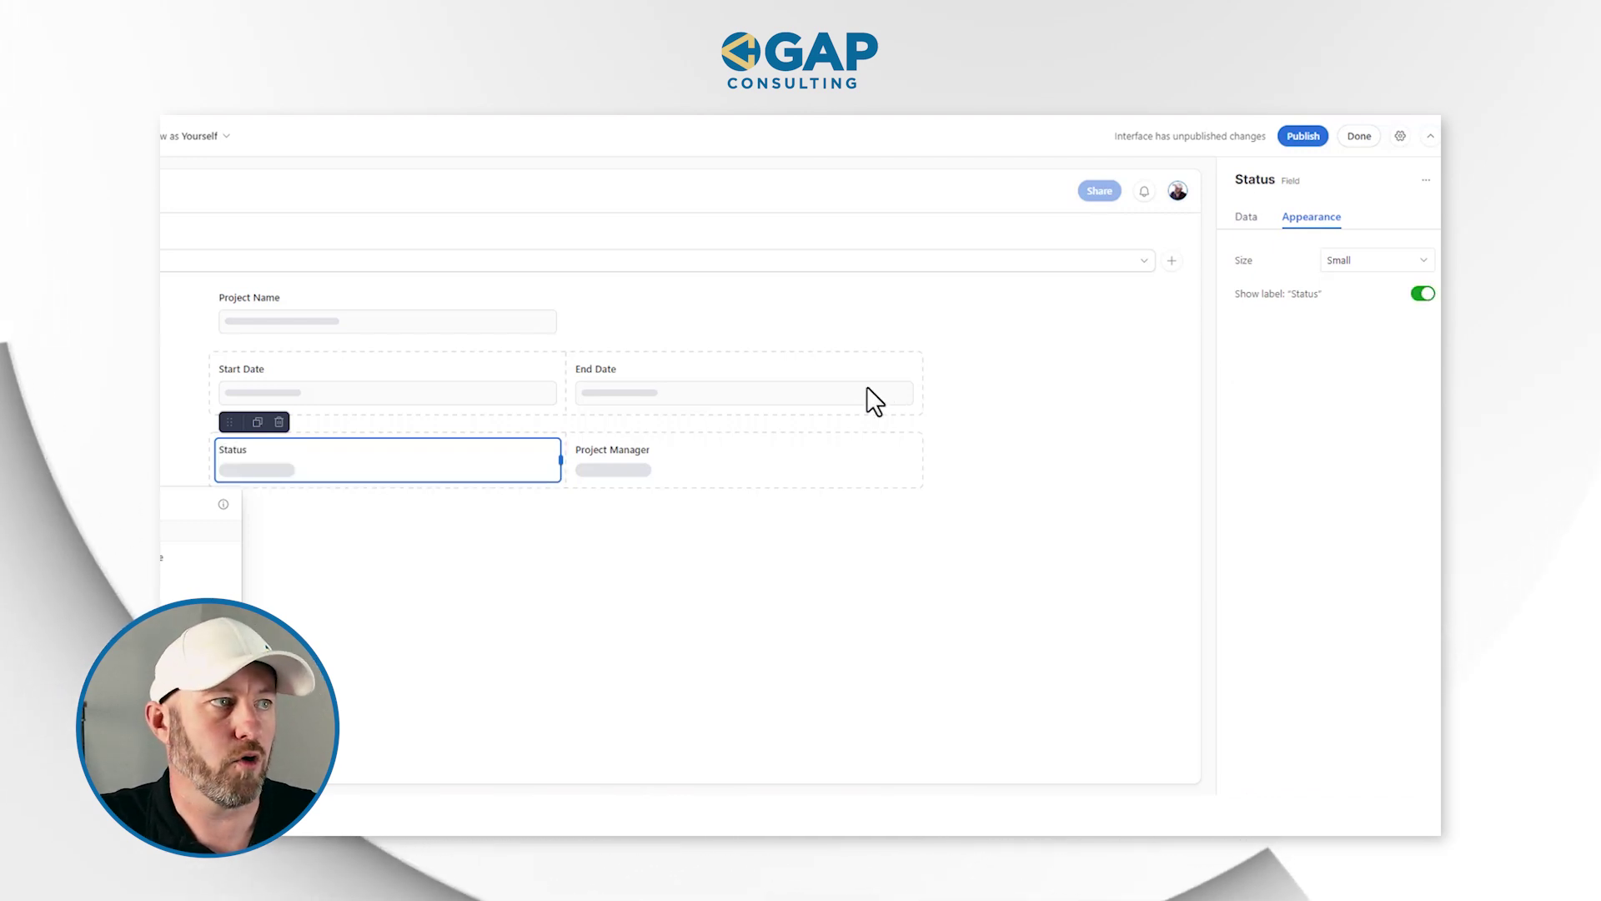
# Examine the appearance options for size and label on the End Date, Project Manager and Status fields
pyautogui.click(807, 394)
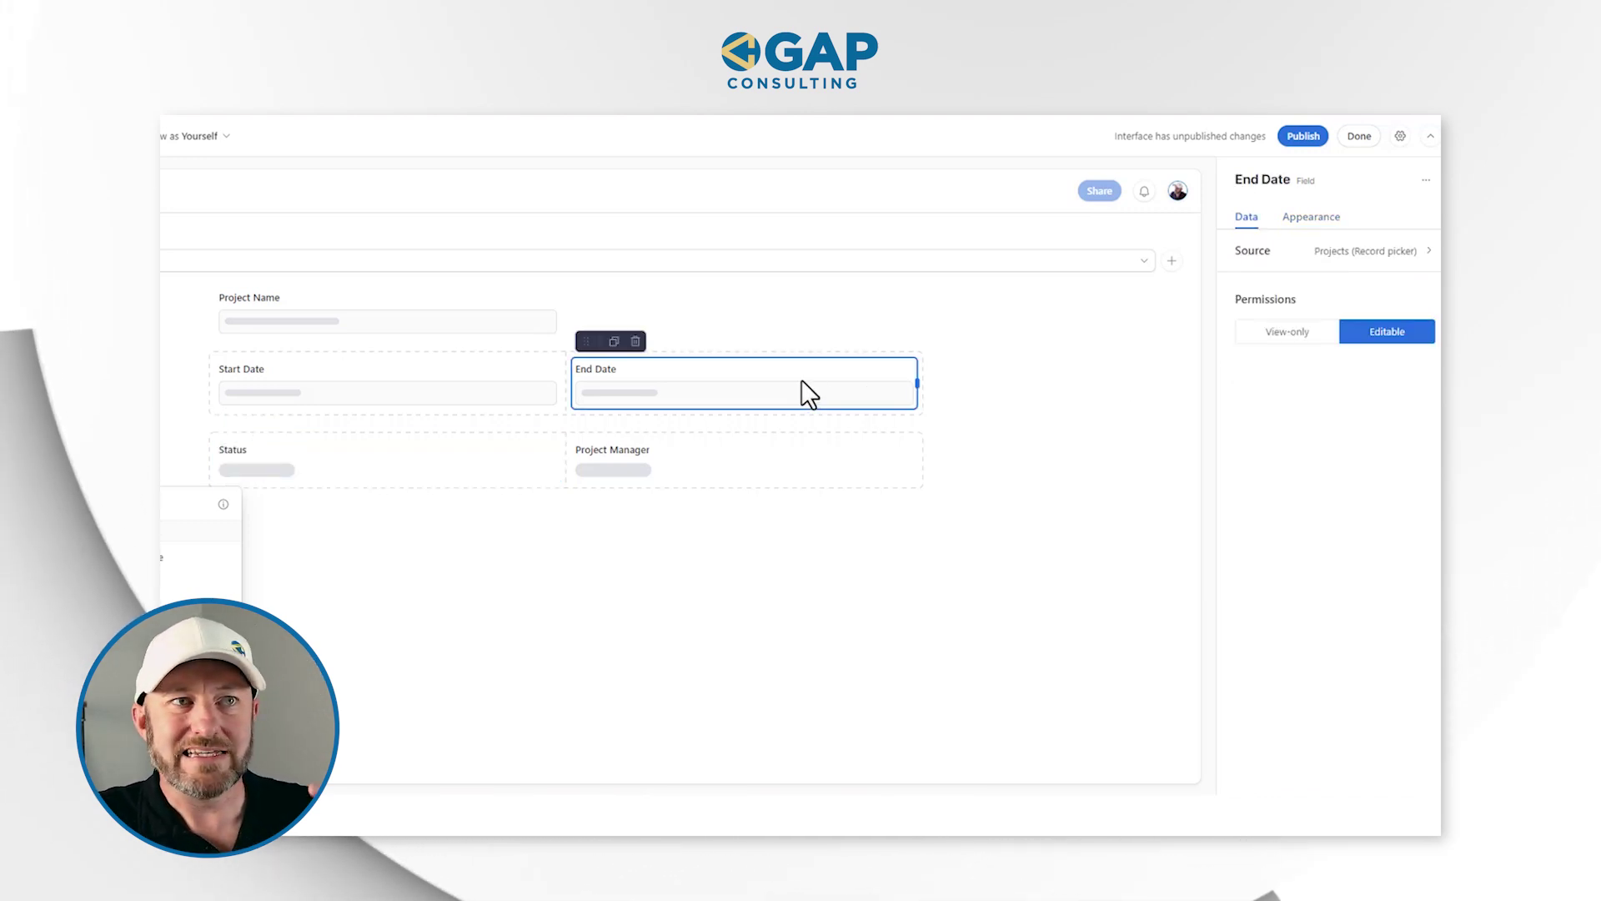
pyautogui.click(1308, 223)
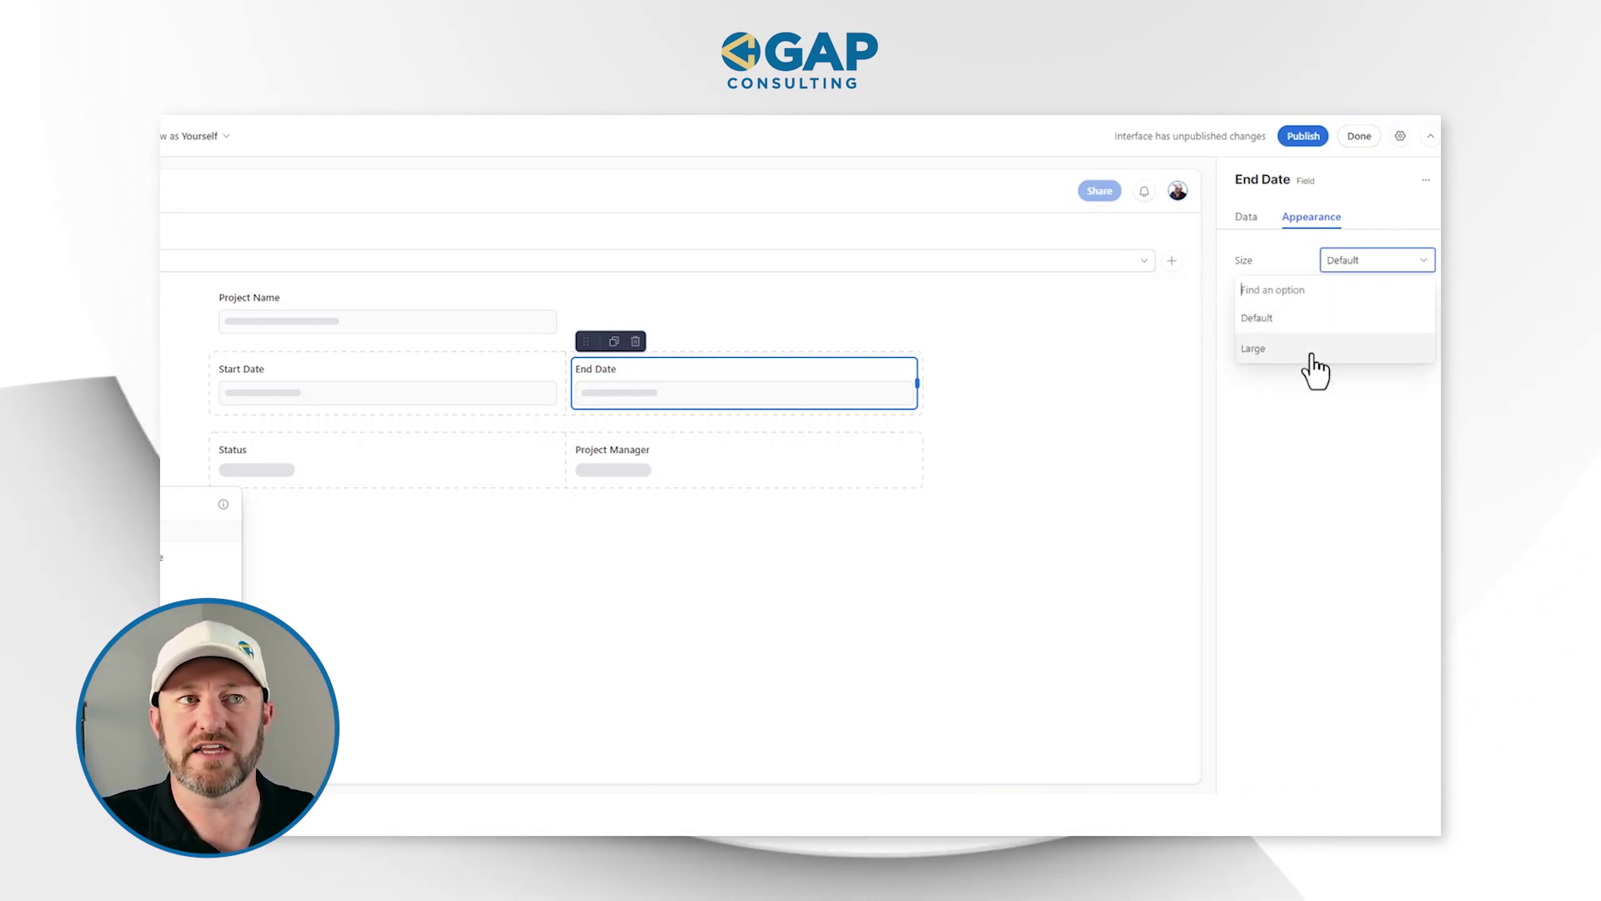
pyautogui.click(1309, 429)
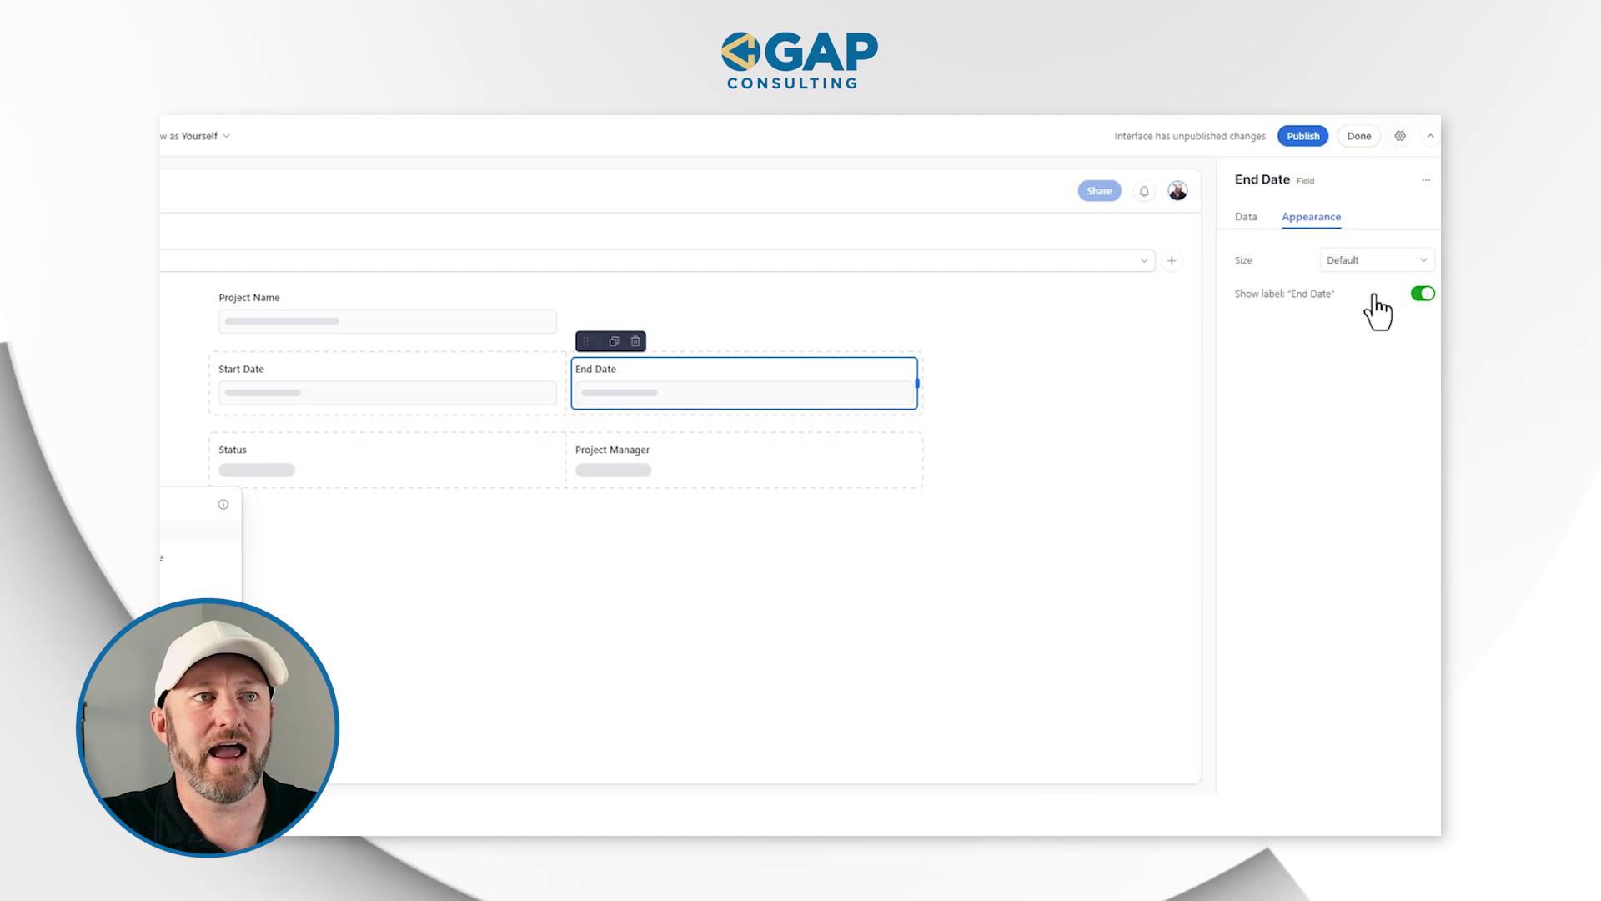
pyautogui.click(1425, 294)
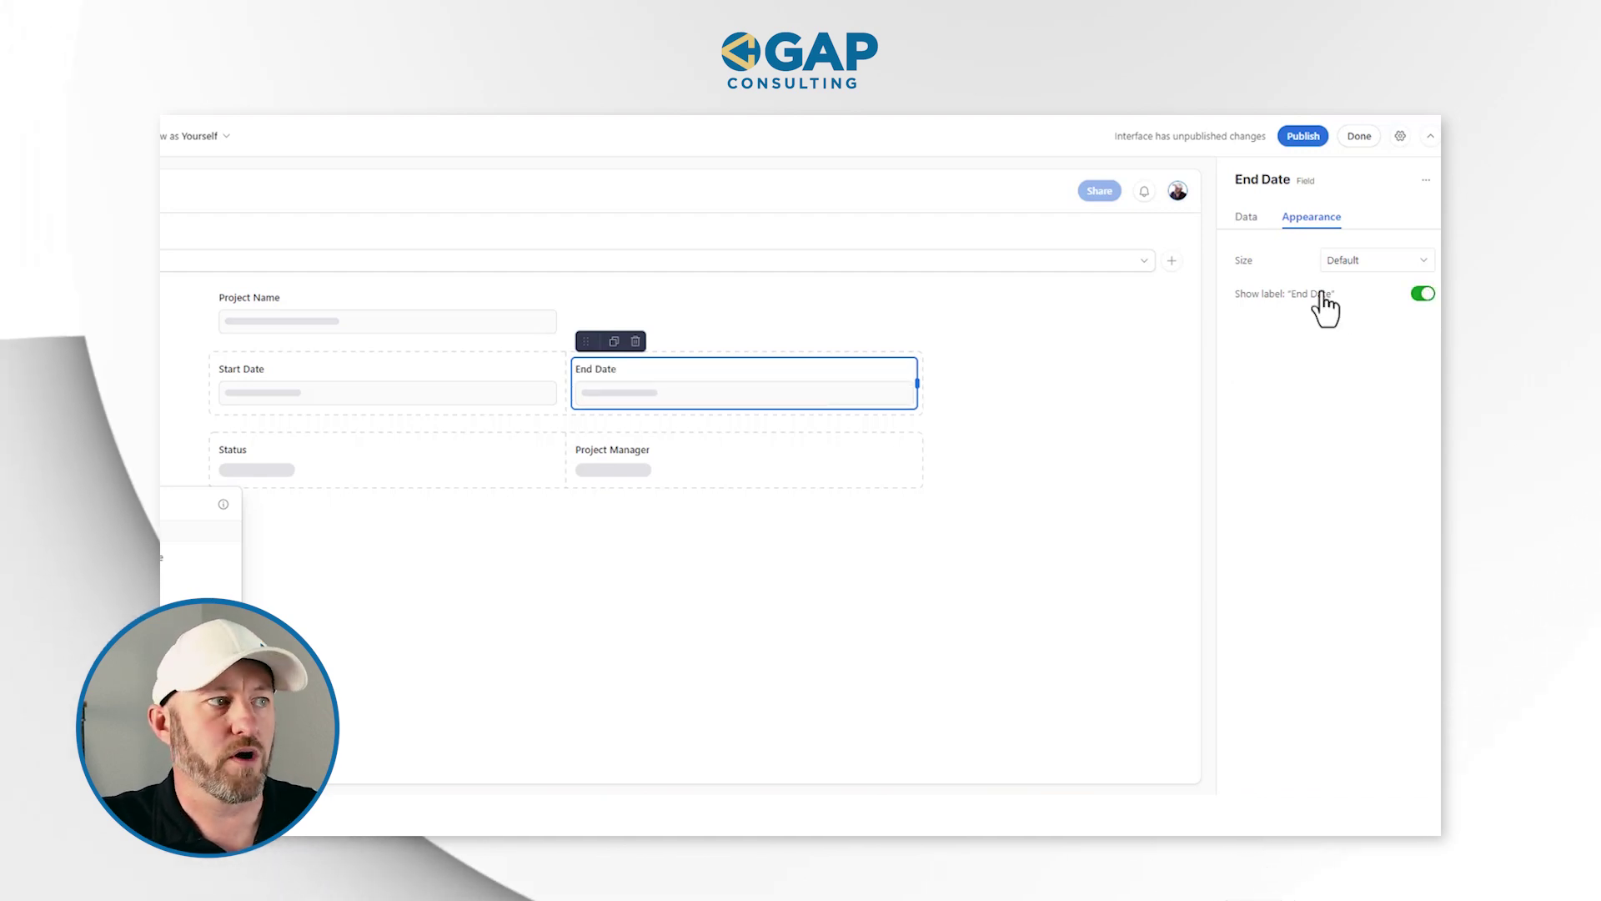
pyautogui.click(748, 465)
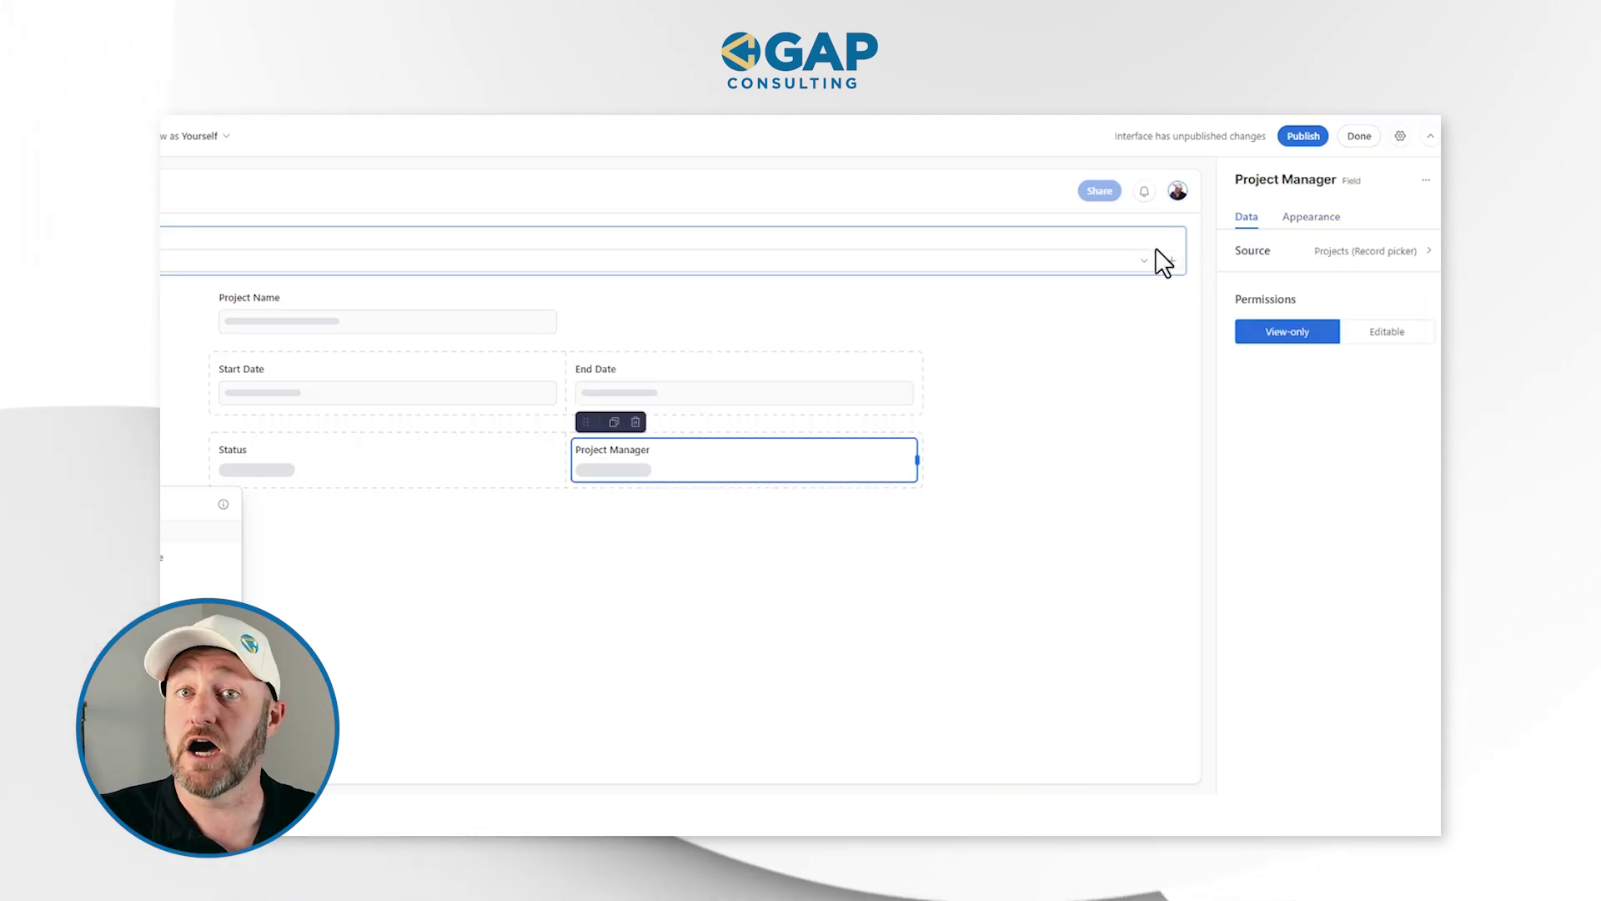
pyautogui.click(1311, 218)
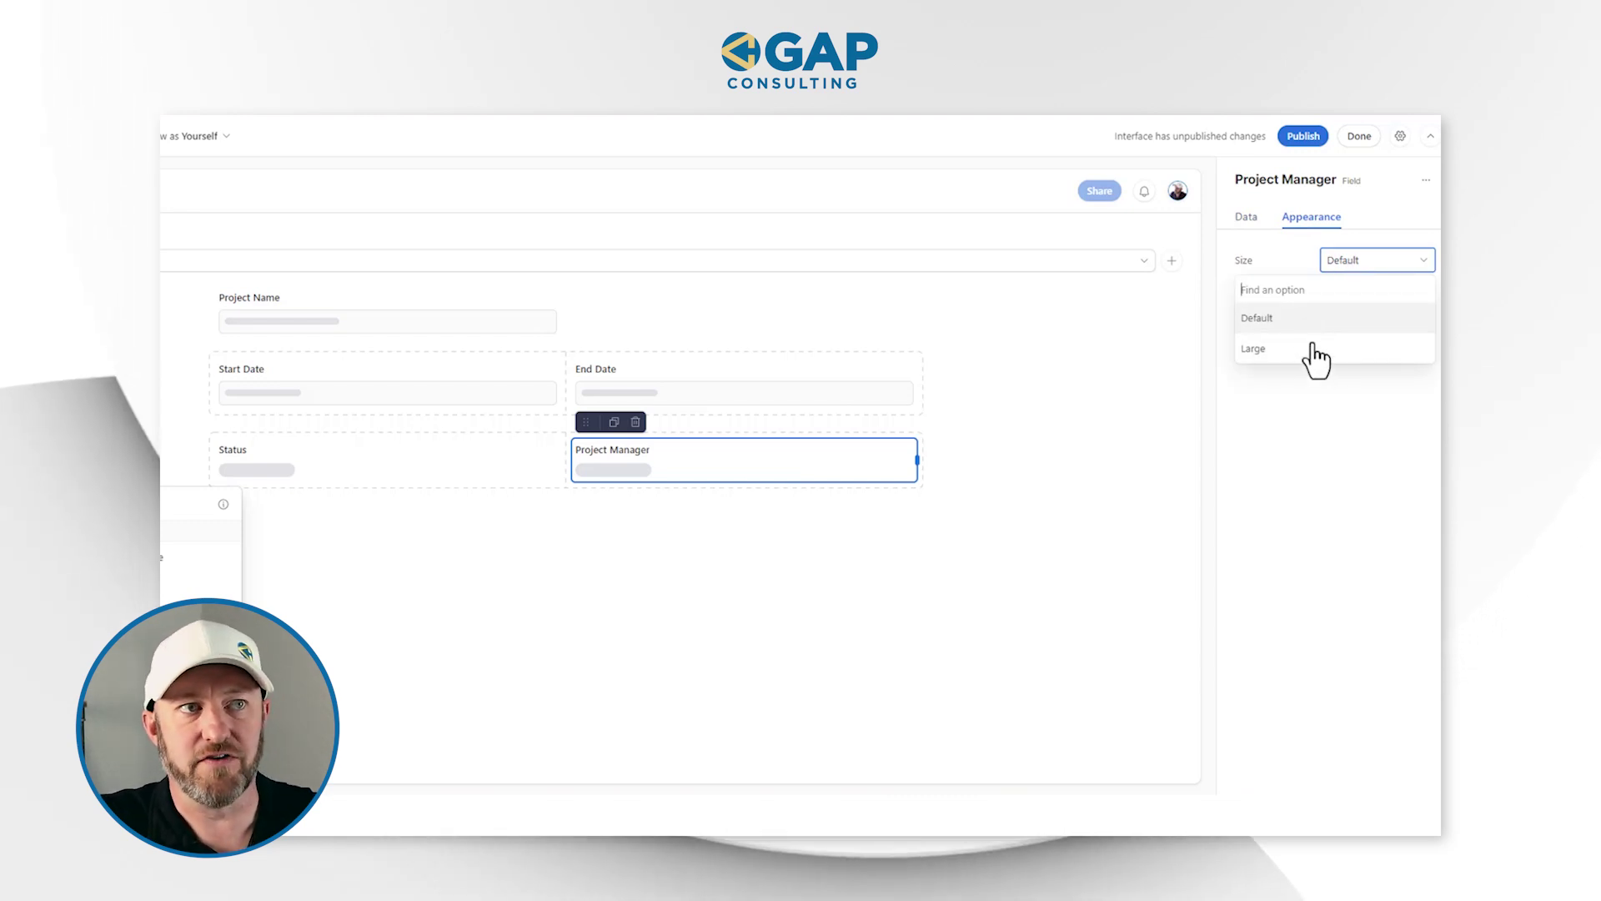
pyautogui.click(459, 477)
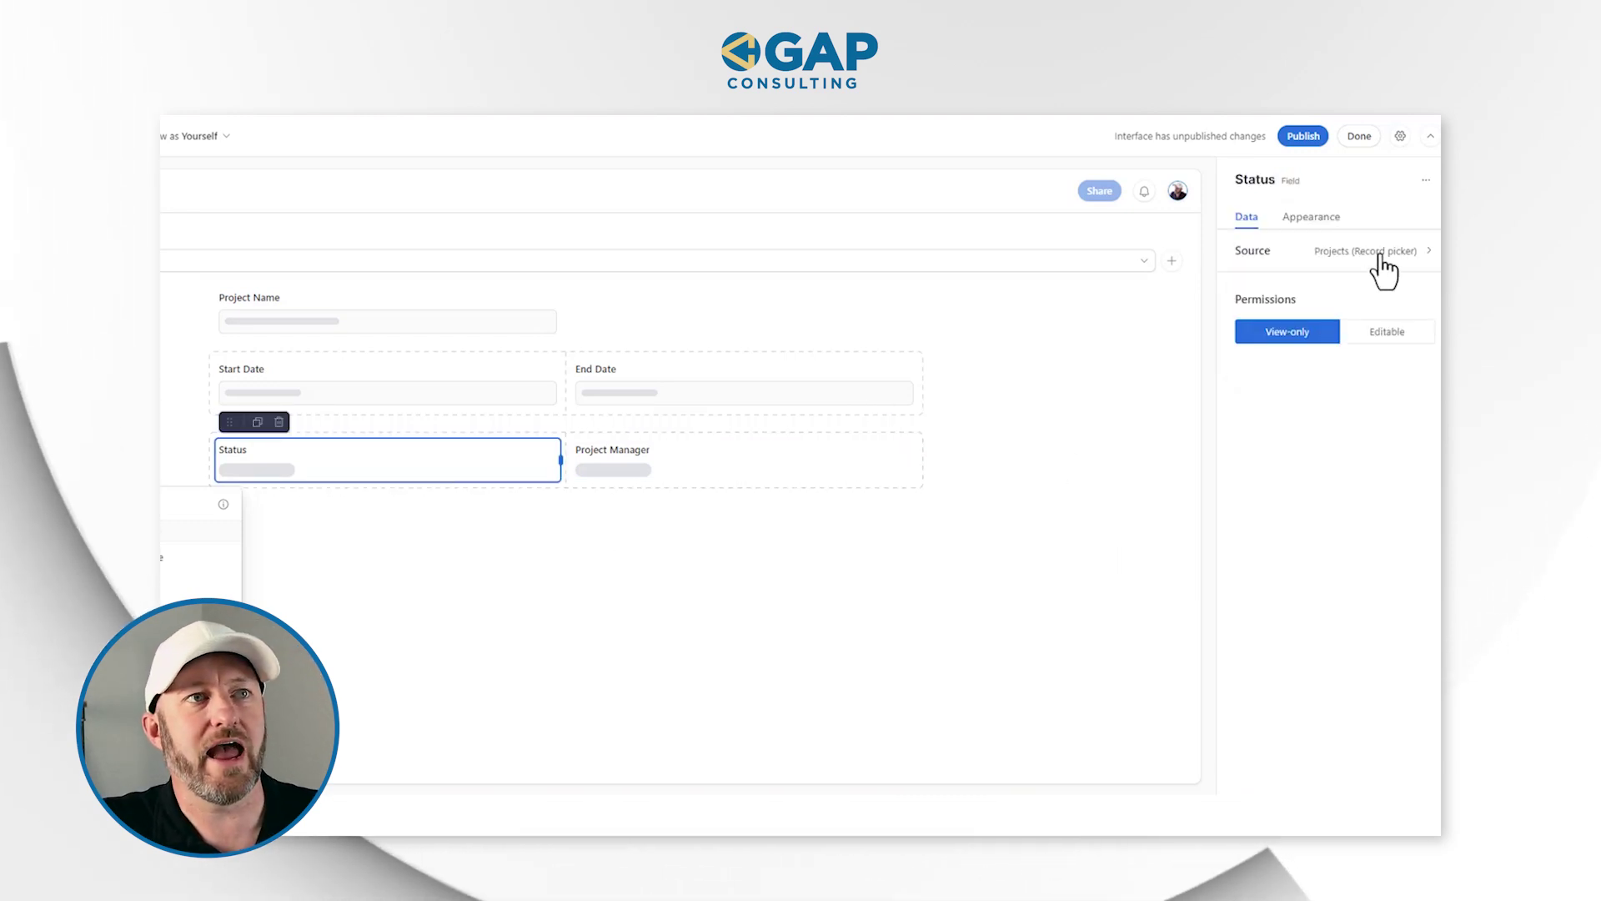
pyautogui.click(1344, 262)
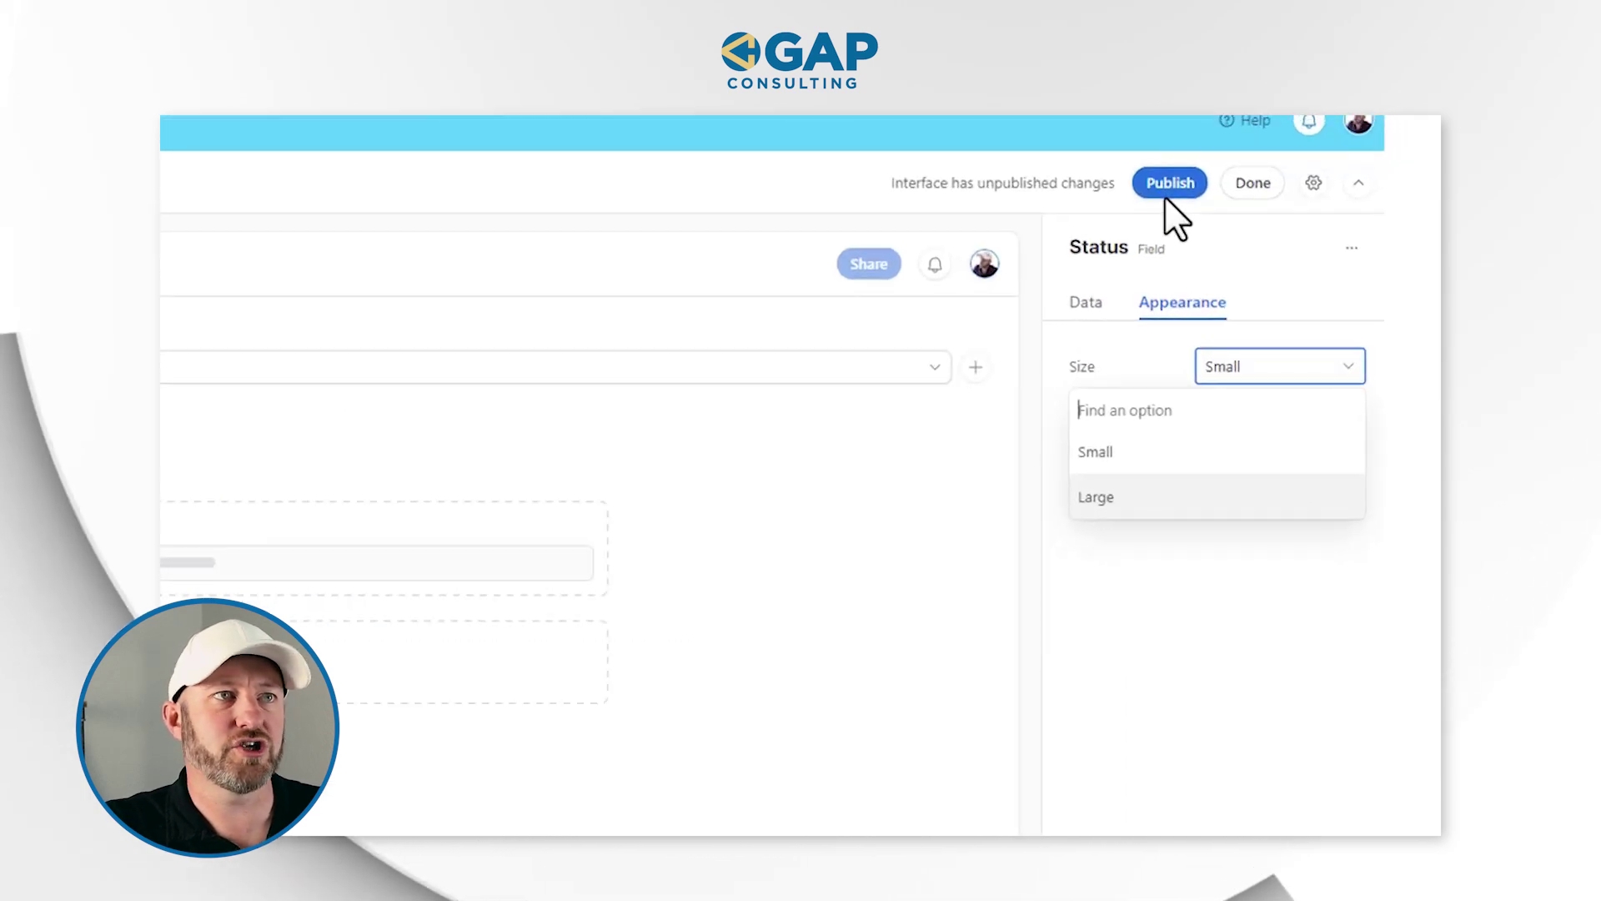
# Publish the interface and review the permission levels offered for inviting collaborators
pyautogui.click(1166, 198)
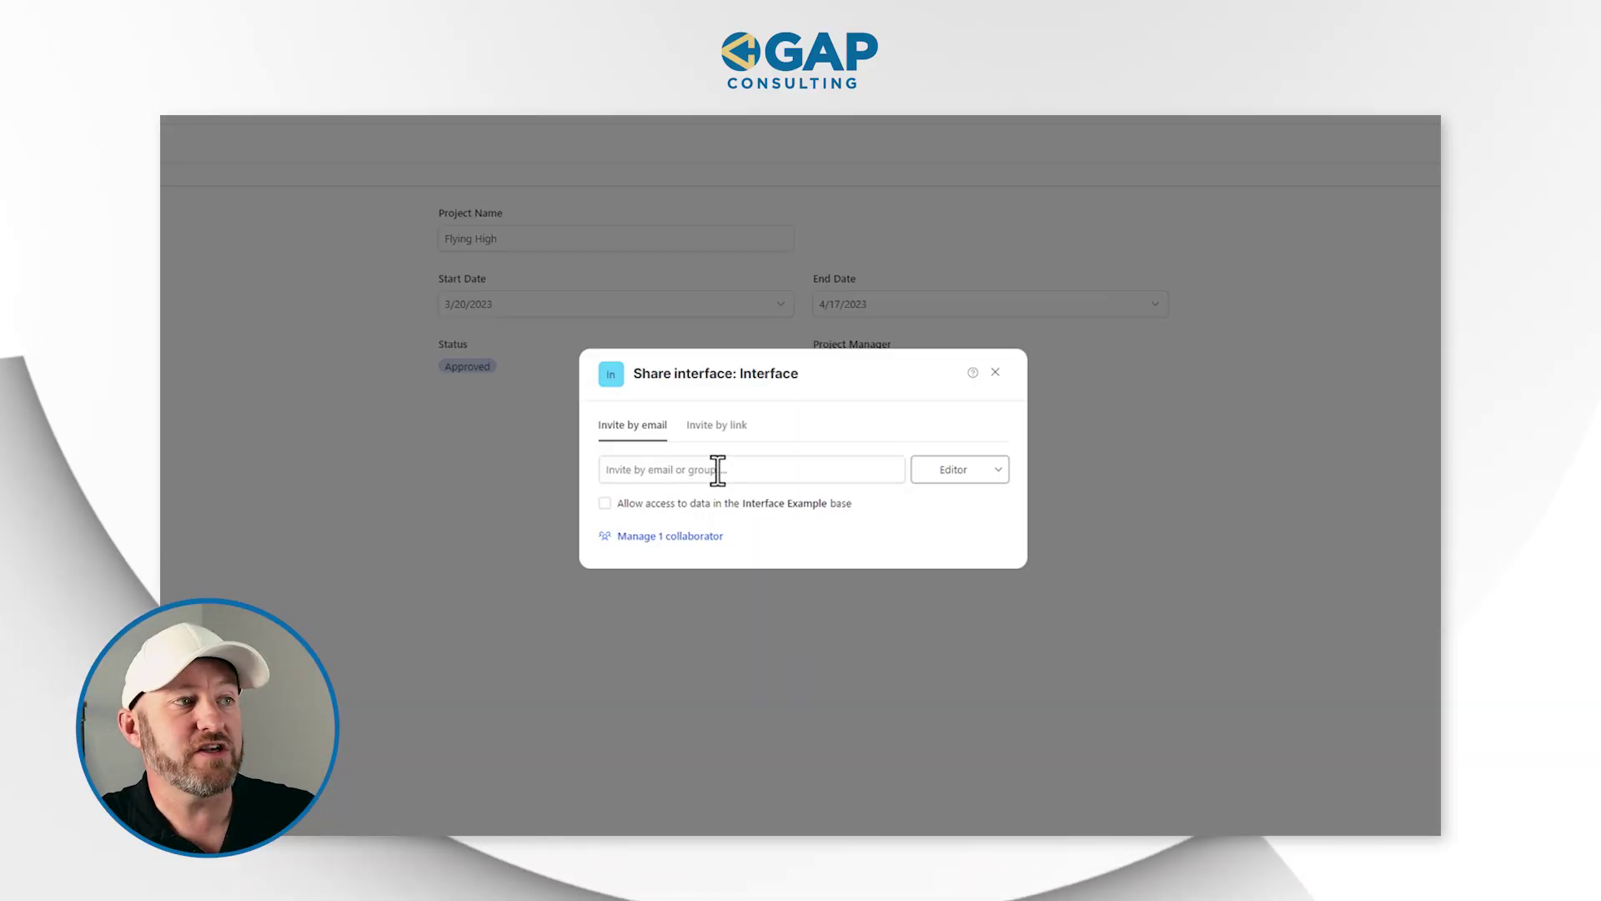
pyautogui.click(934, 472)
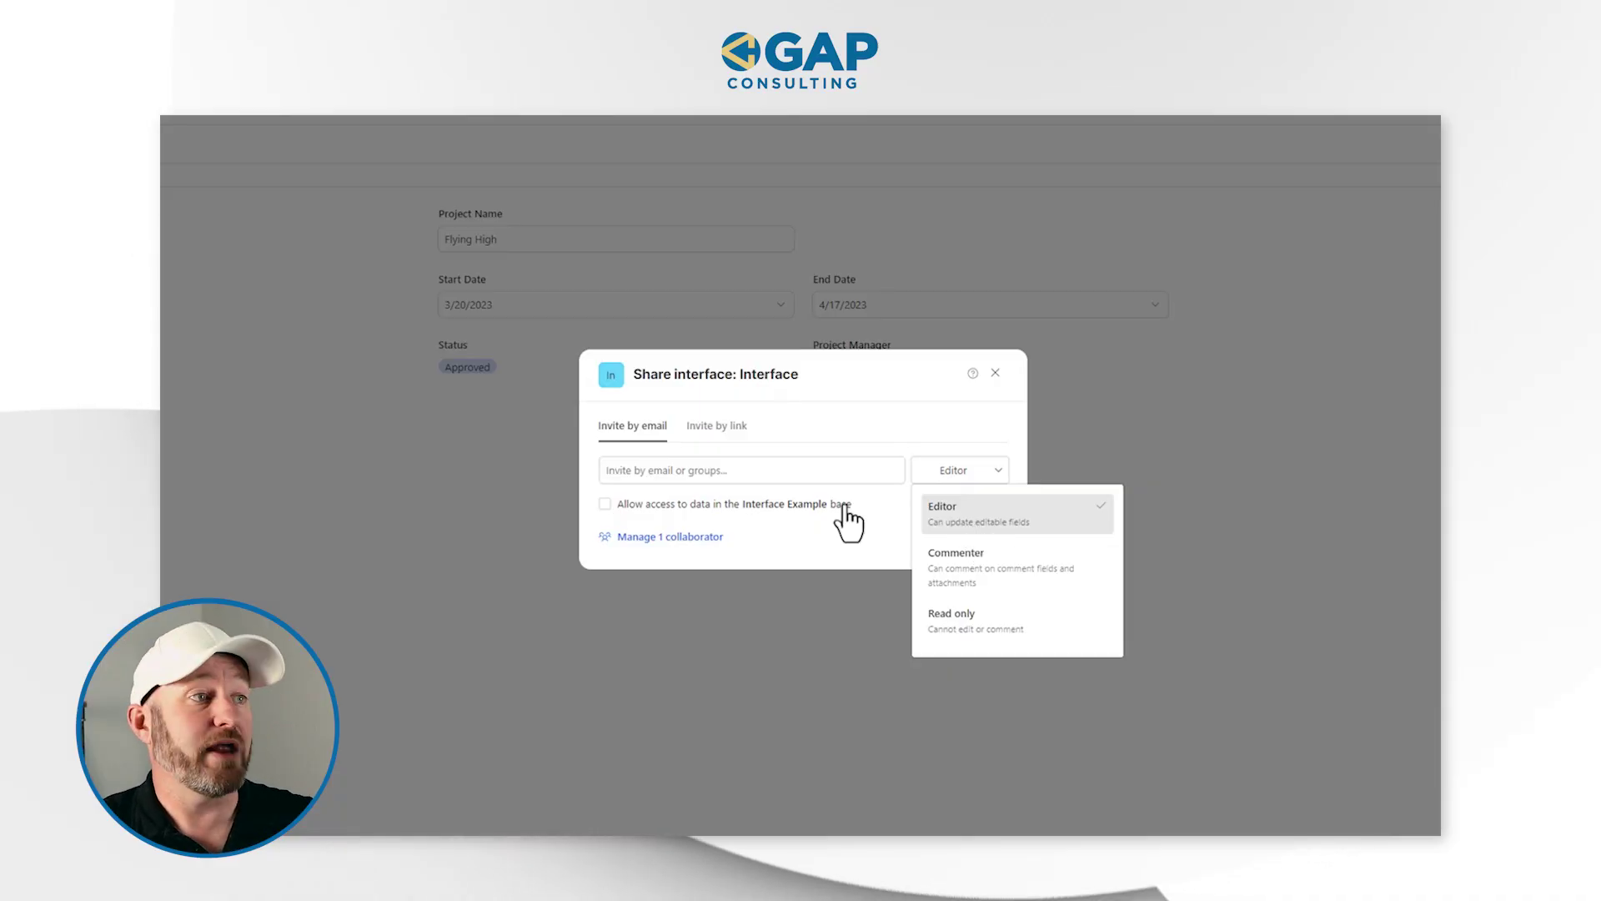
pyautogui.click(886, 408)
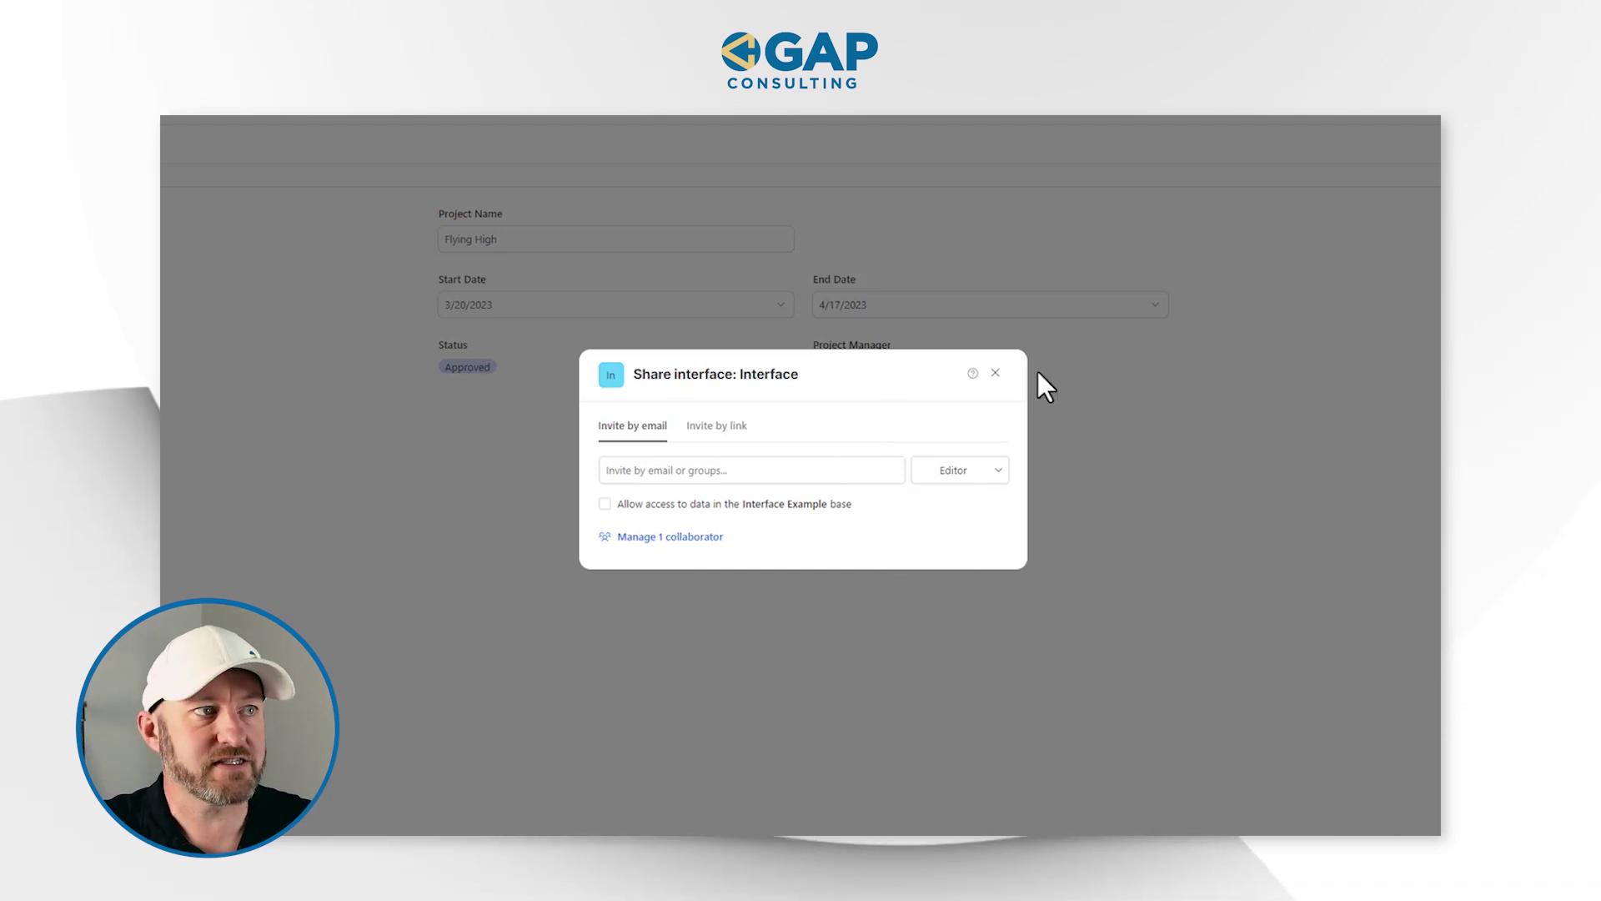
pyautogui.click(995, 373)
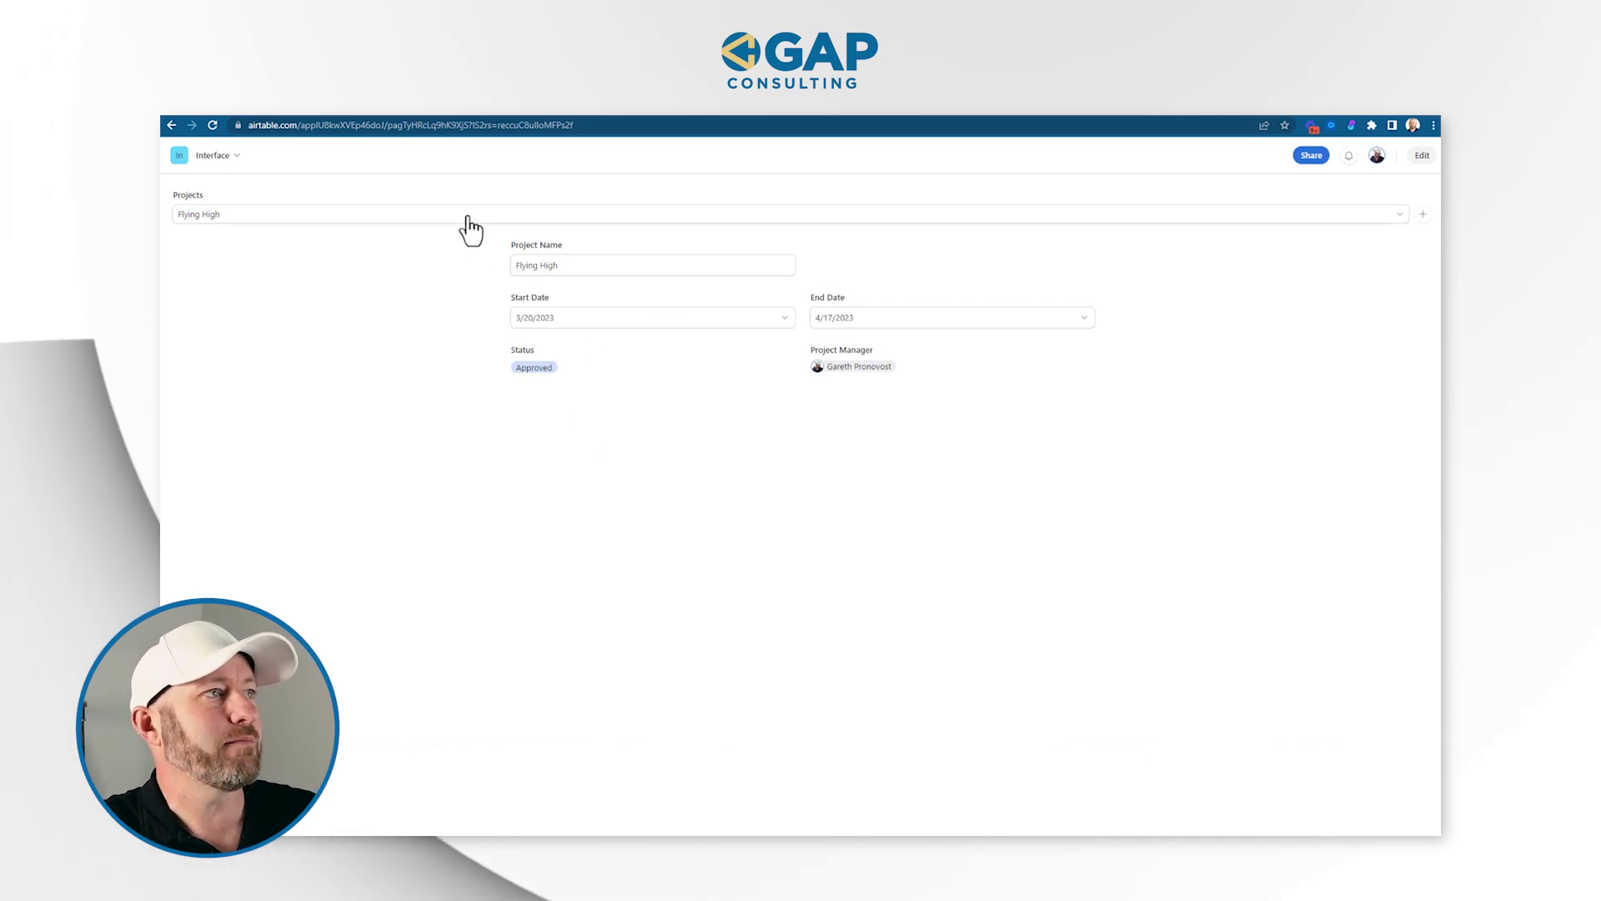
# Rename the Flying High project to Flying Low in the live interface and set its dates to 3/12/2023 and 4/13/2023
pyautogui.click(938, 218)
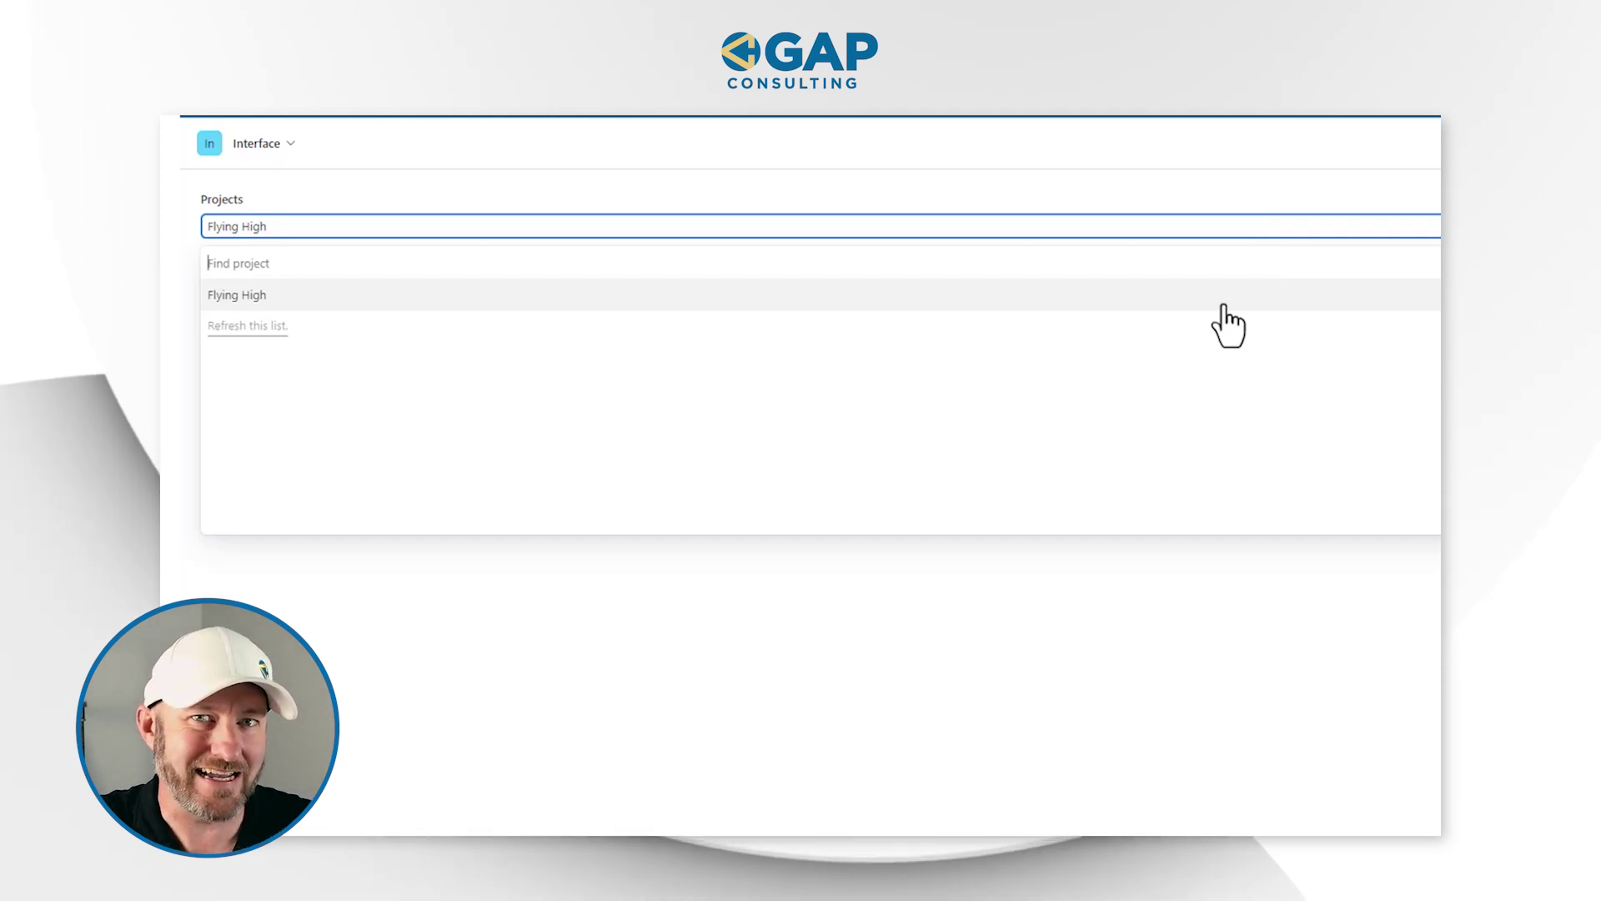
pyautogui.click(1216, 295)
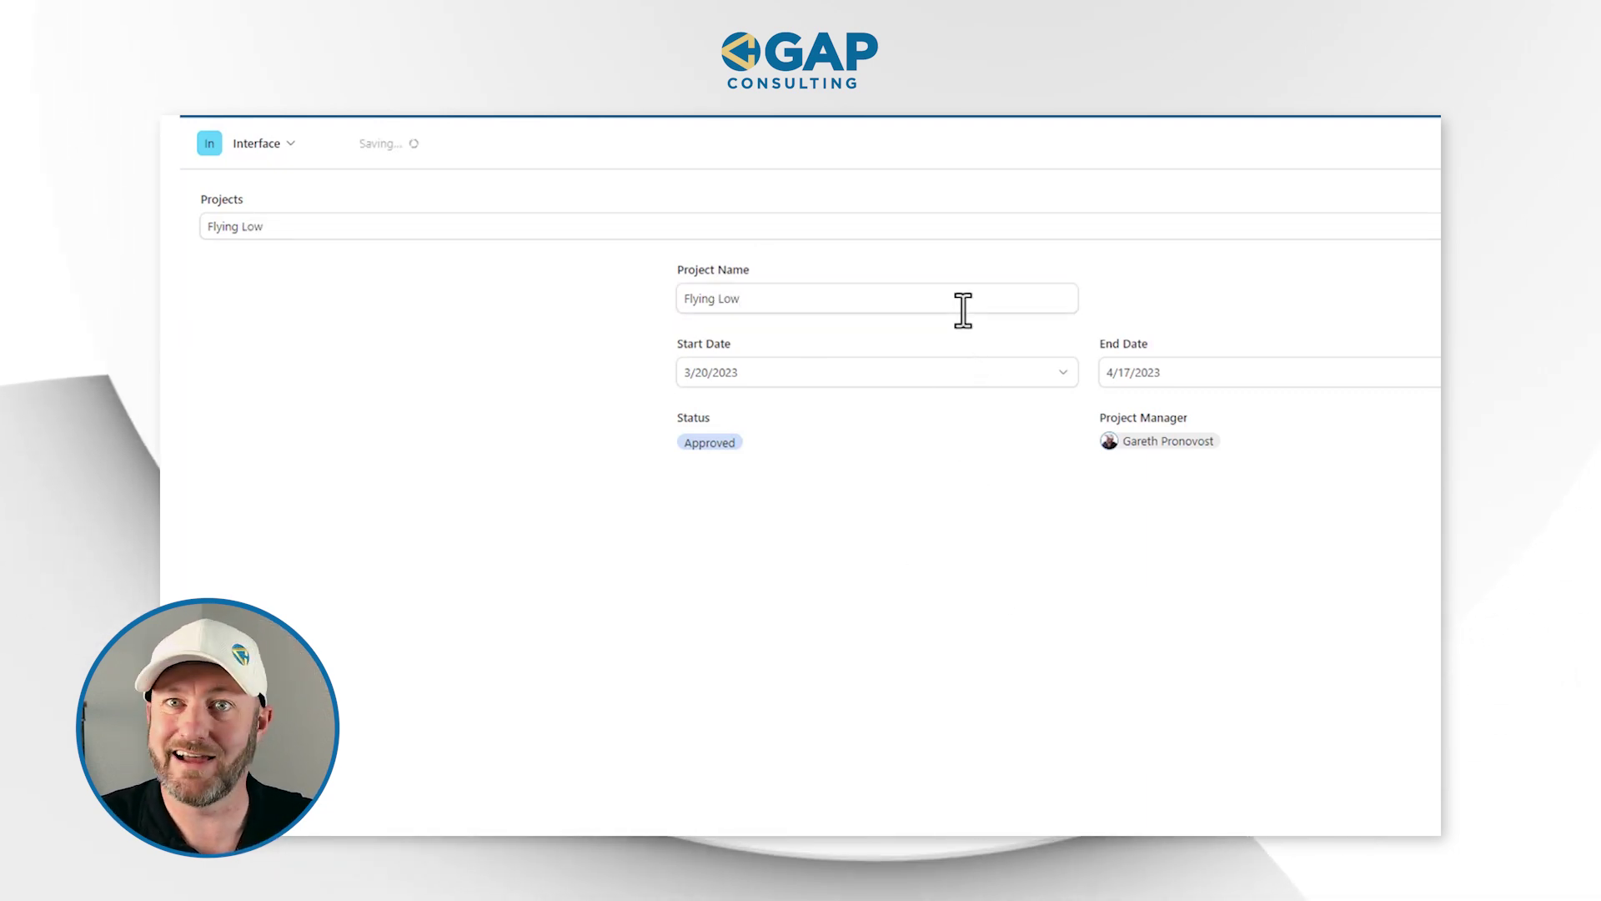
pyautogui.click(868, 382)
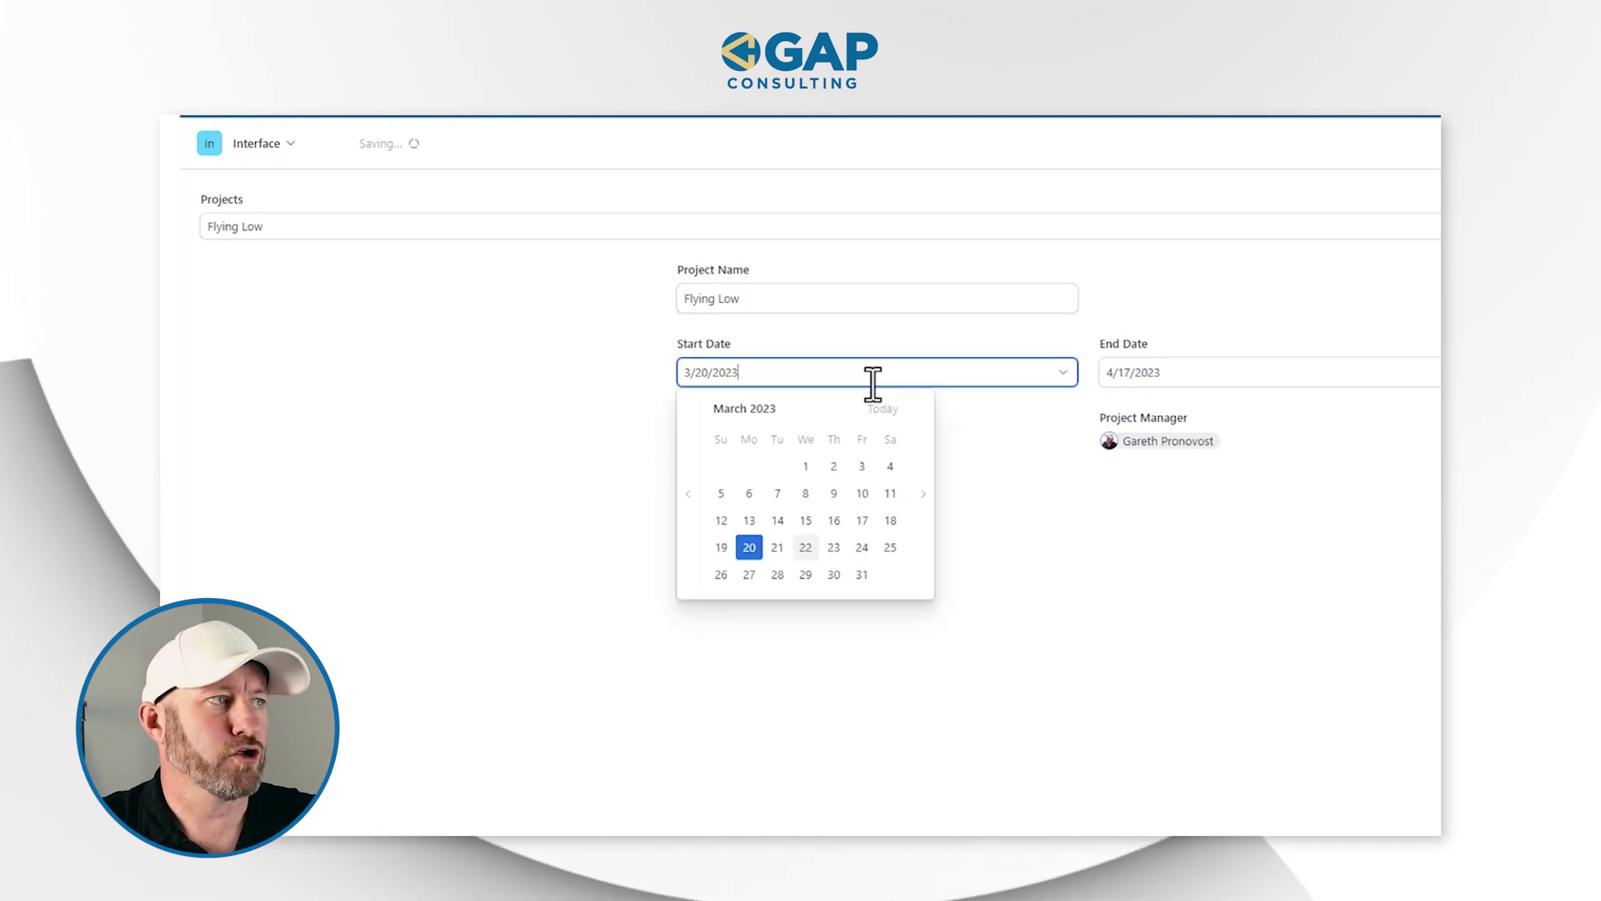
pyautogui.click(721, 520)
pyautogui.click(1186, 372)
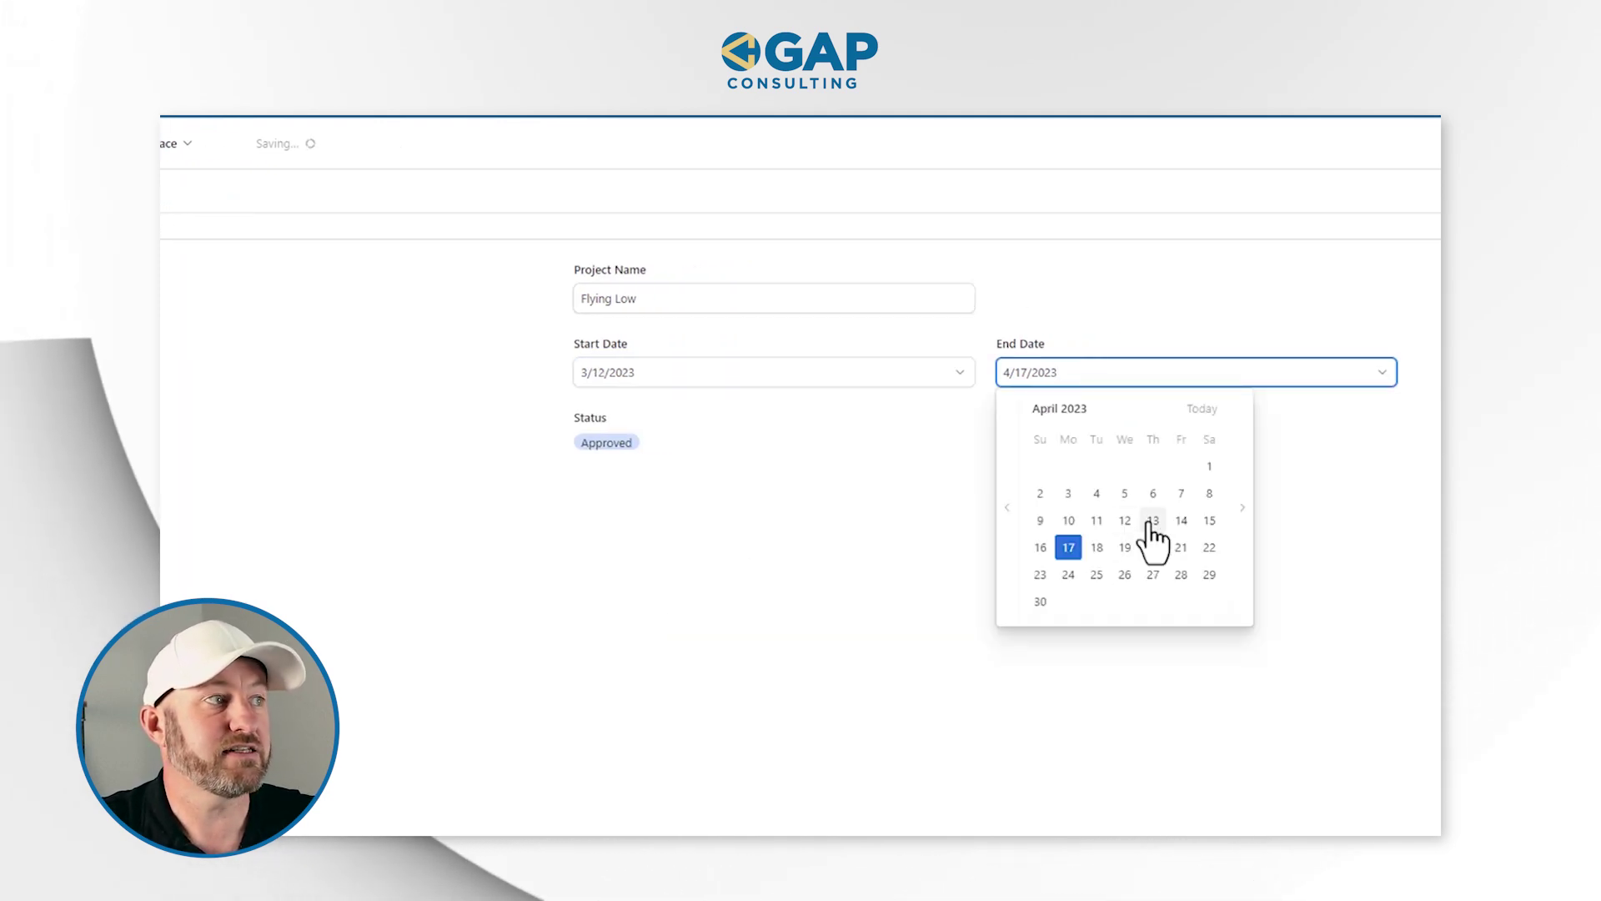
pyautogui.click(1151, 520)
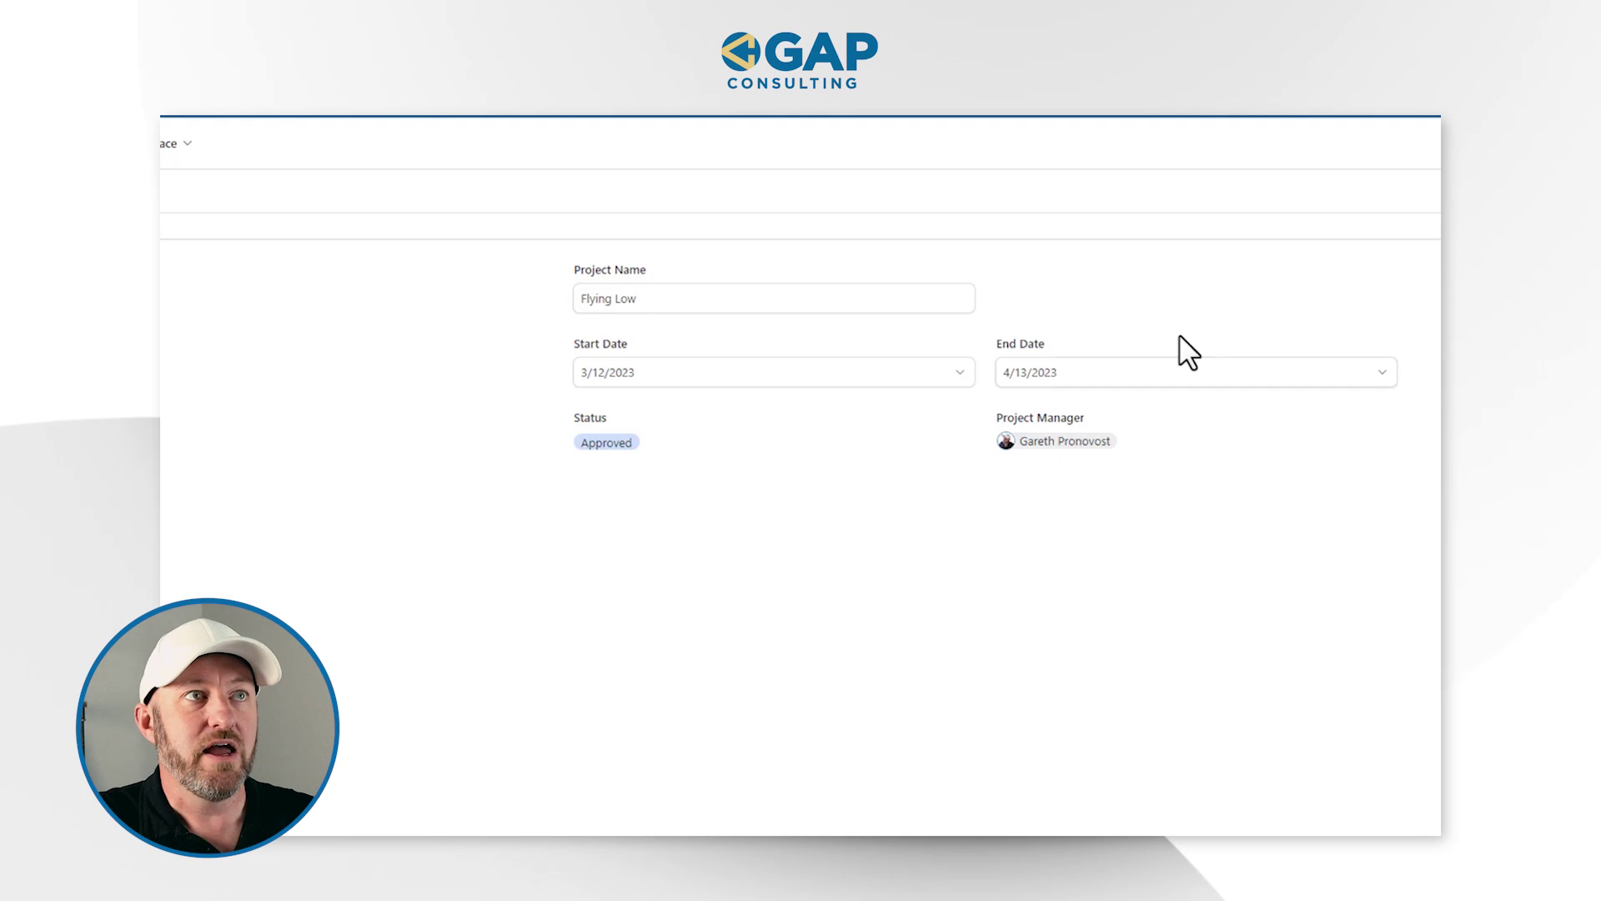
# Assign Flying Low's project manager to By the Numbers as well in the Projects table, and reopen the published interface
pyautogui.click(324, 215)
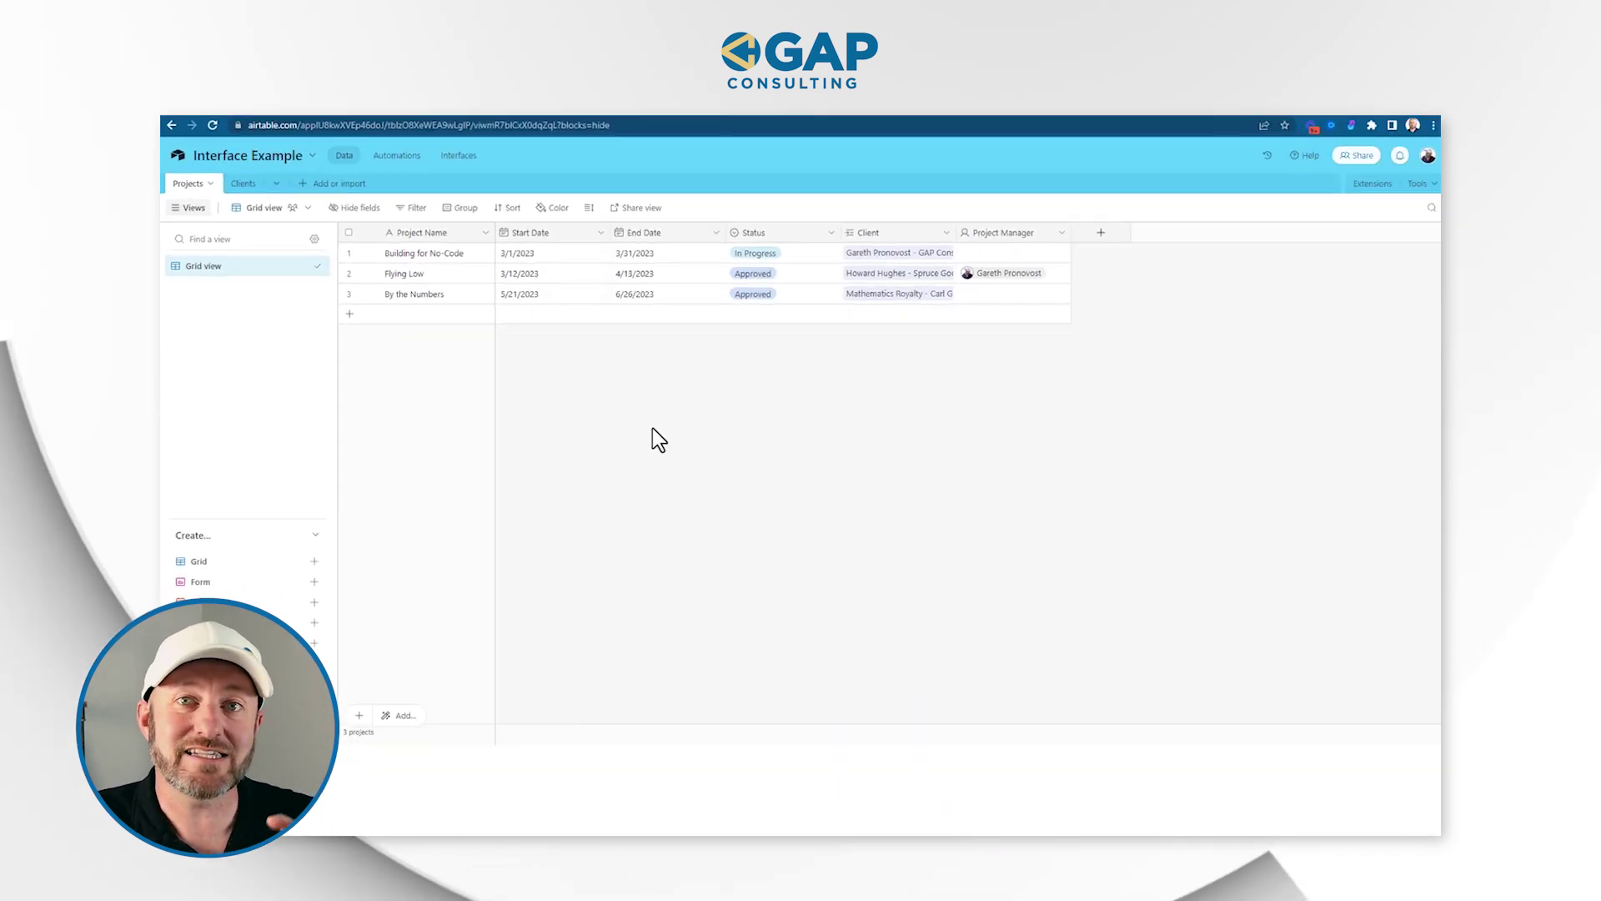
pyautogui.click(1010, 298)
pyautogui.click(1009, 298)
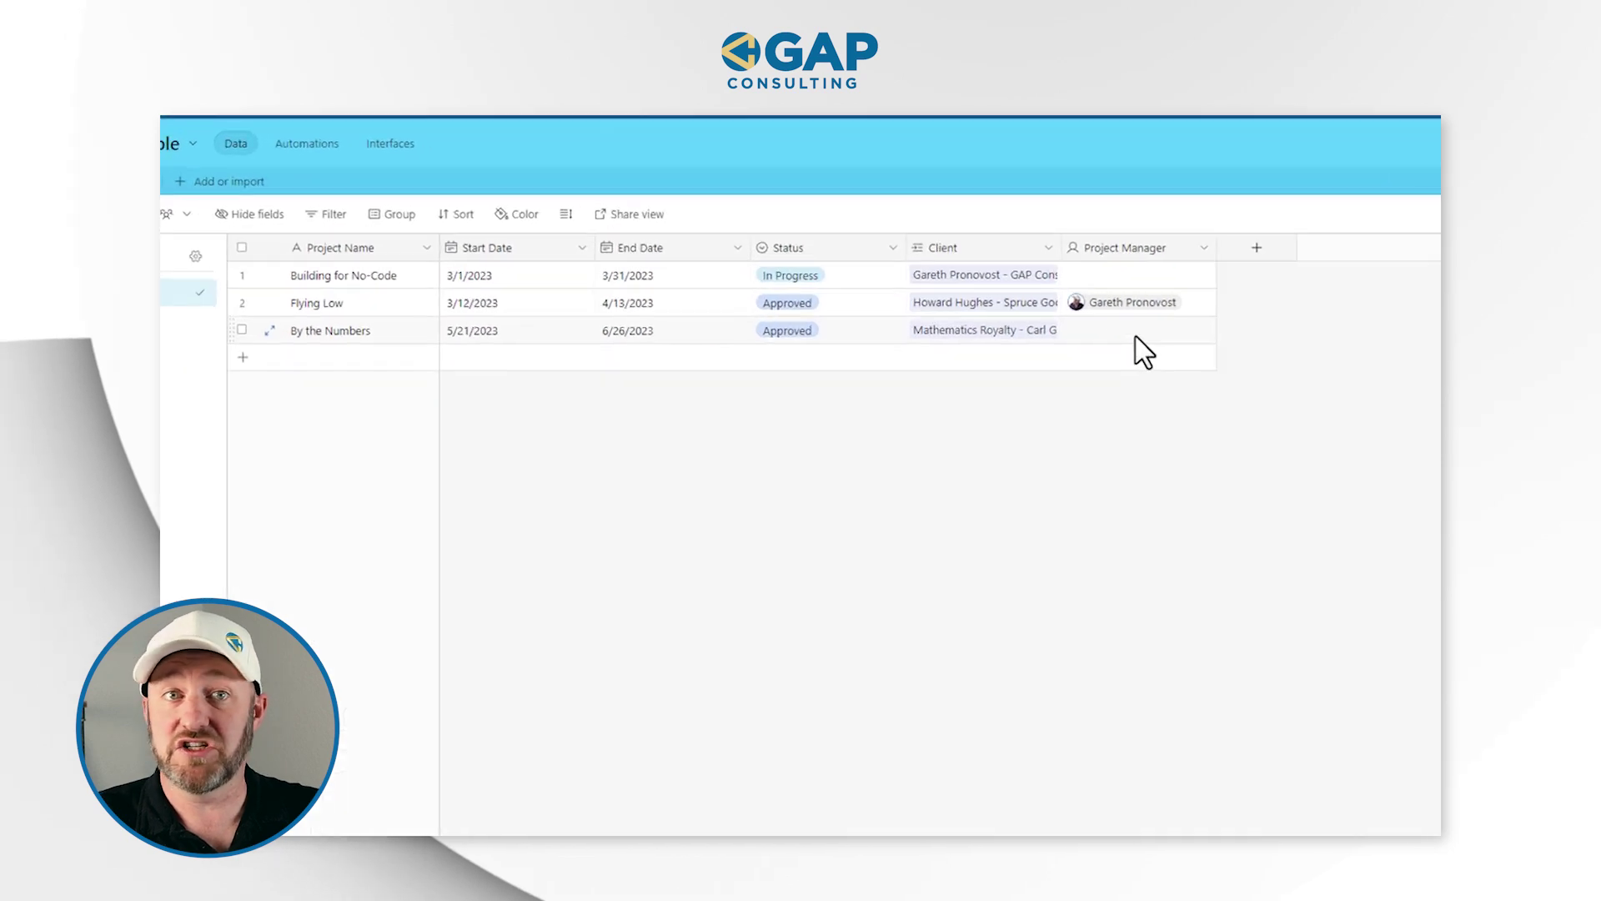
pyautogui.click(1175, 467)
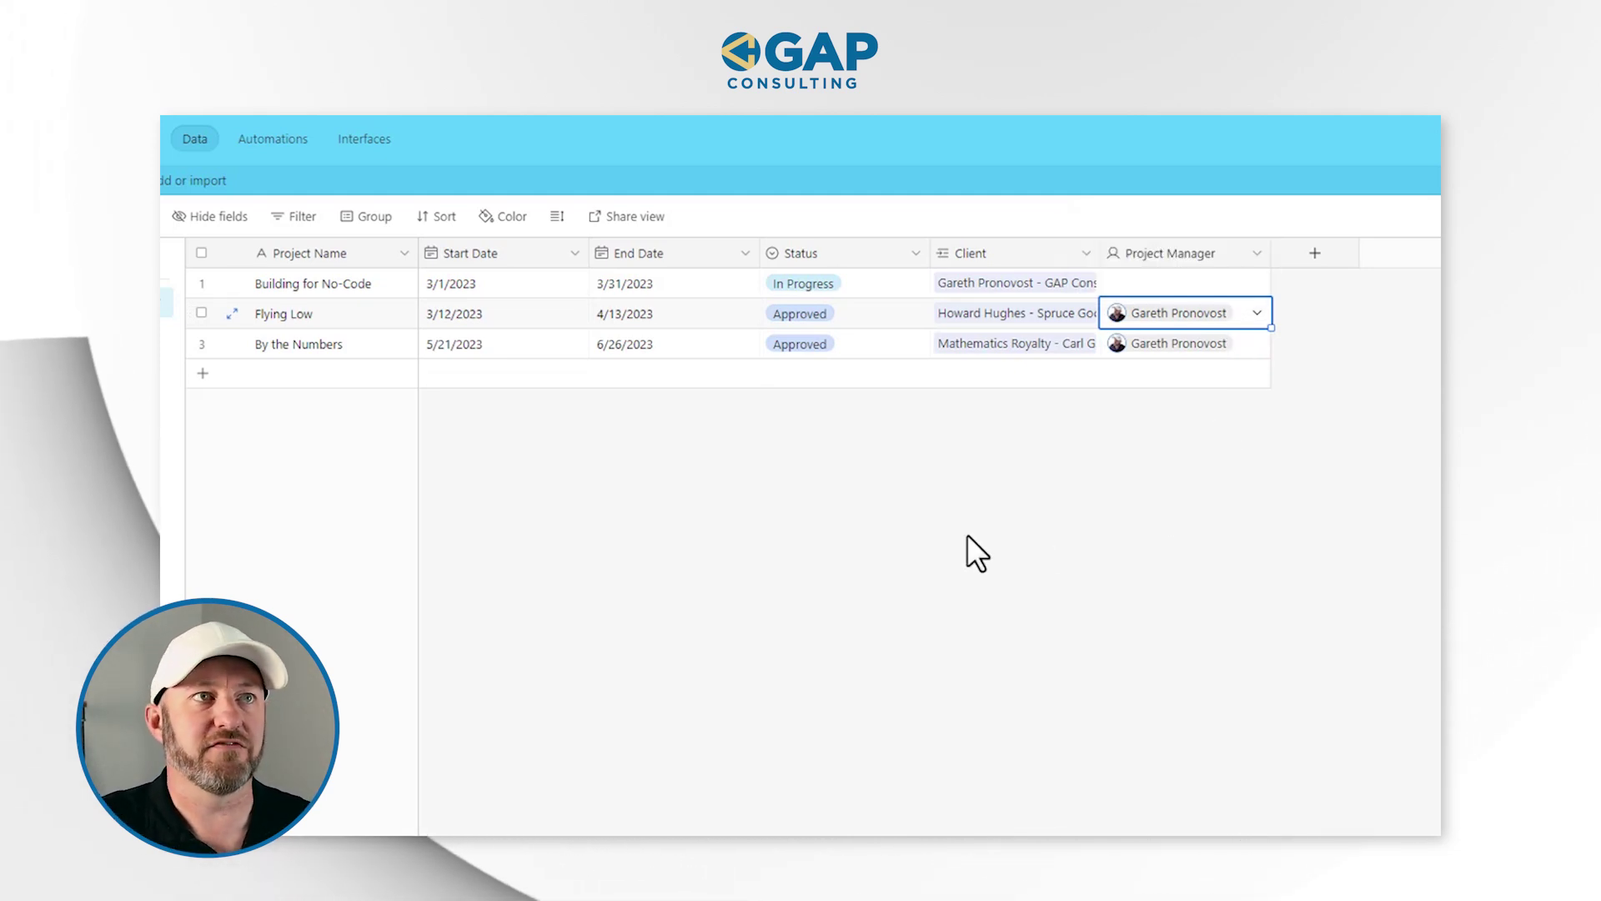
pyautogui.click(353, 136)
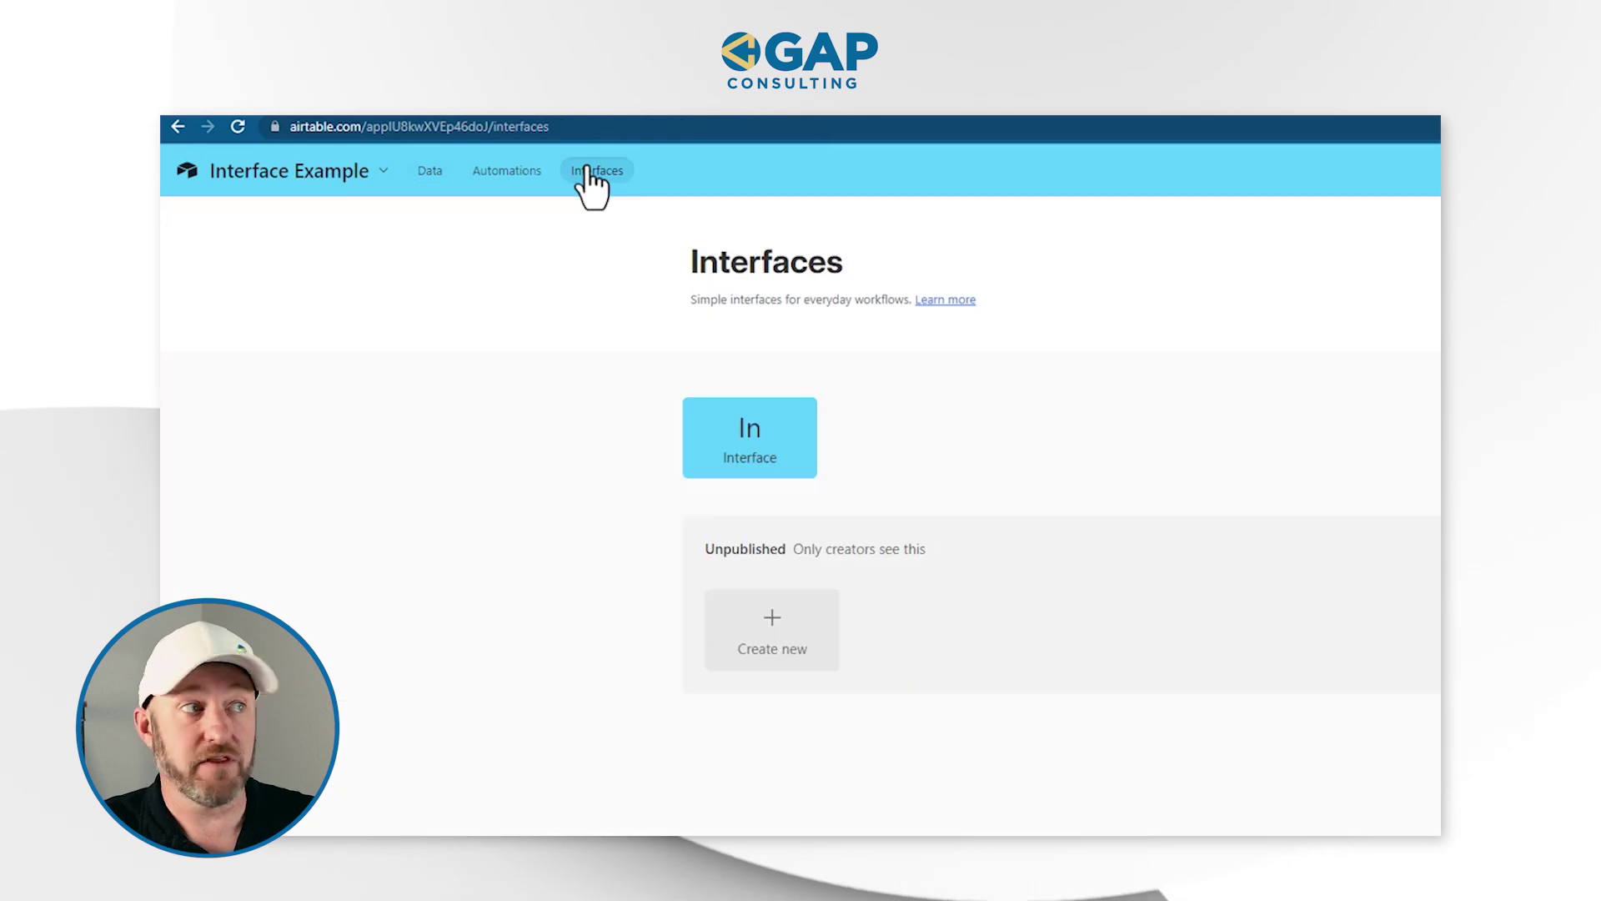
pyautogui.click(747, 429)
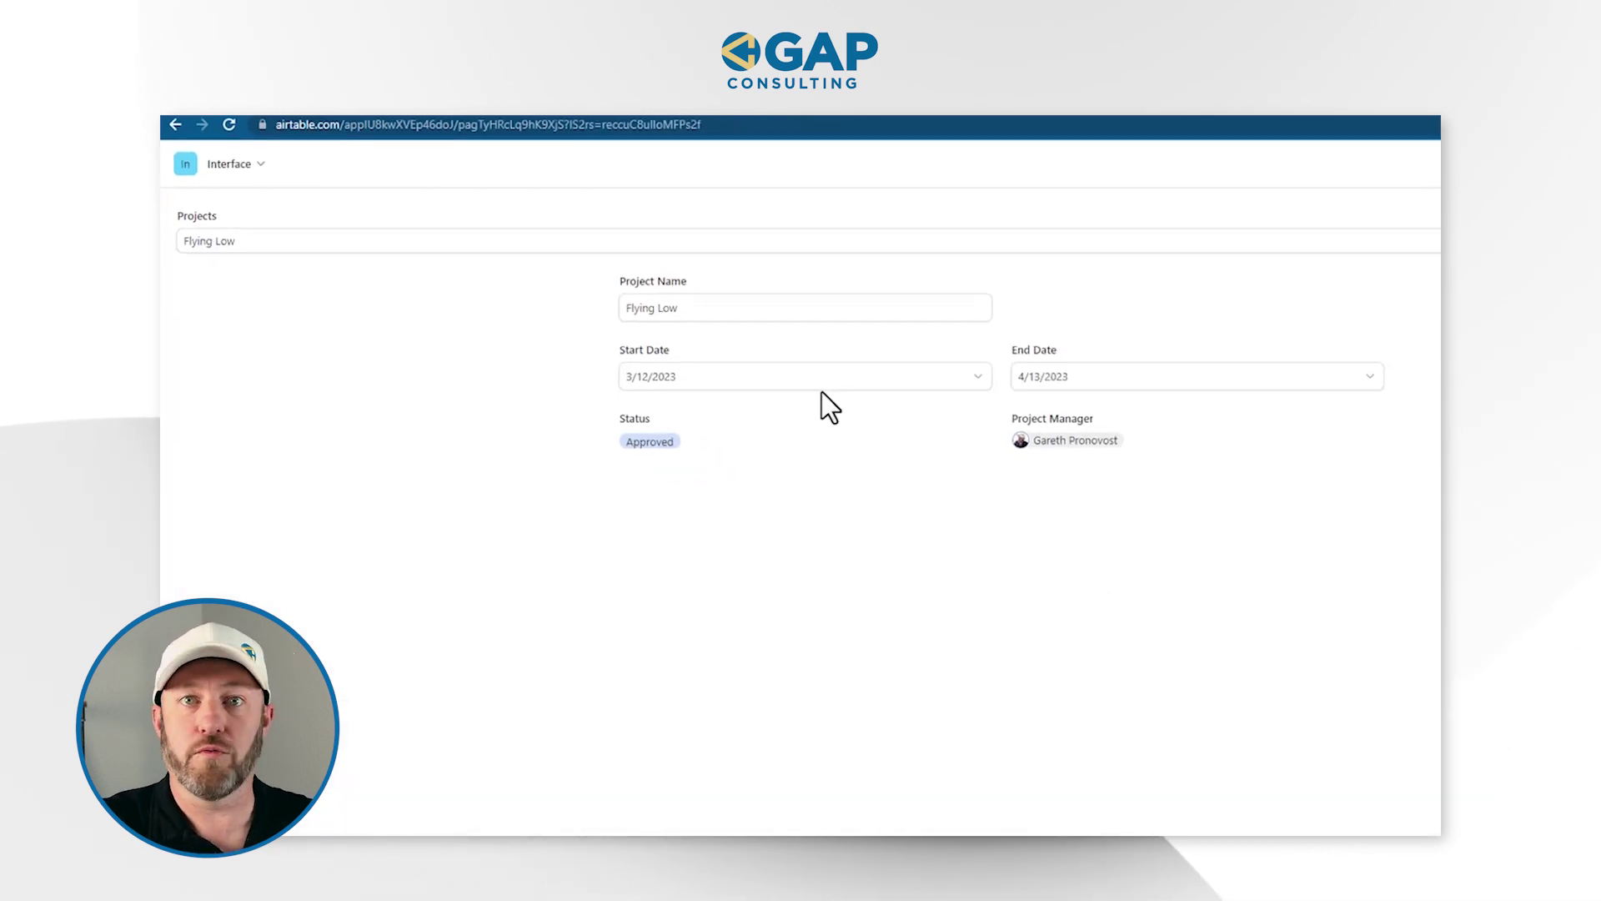